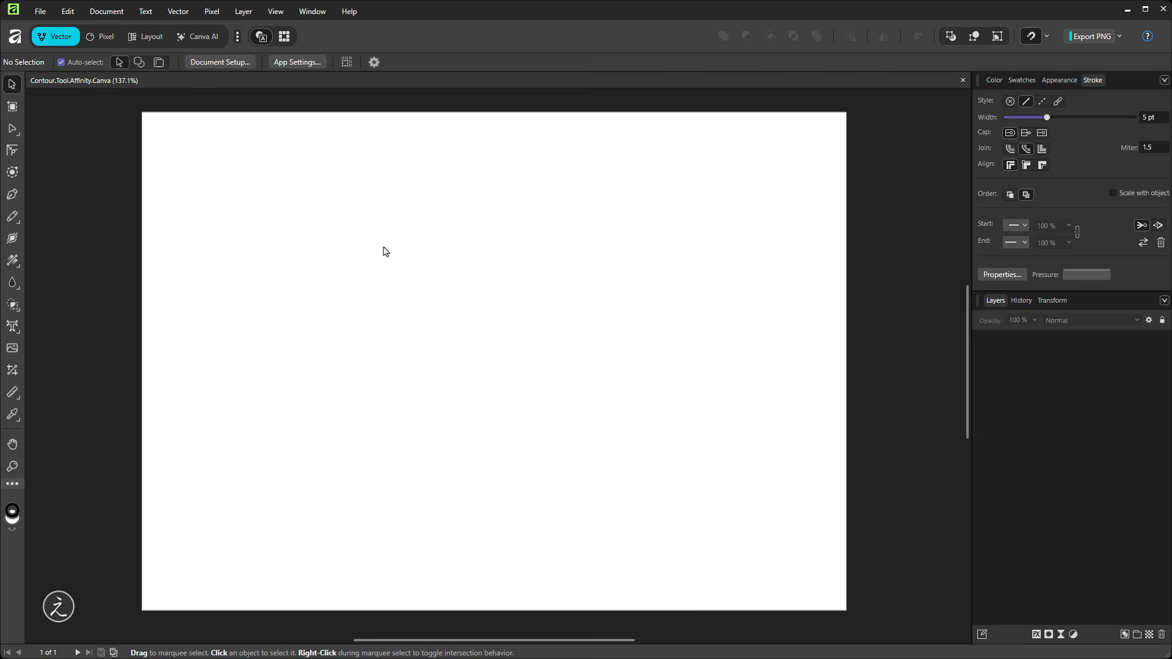
Enable snapping to the grid and to object geometry in the snapping settings
{"action": "left_click", "coordinate": [279, 12]}
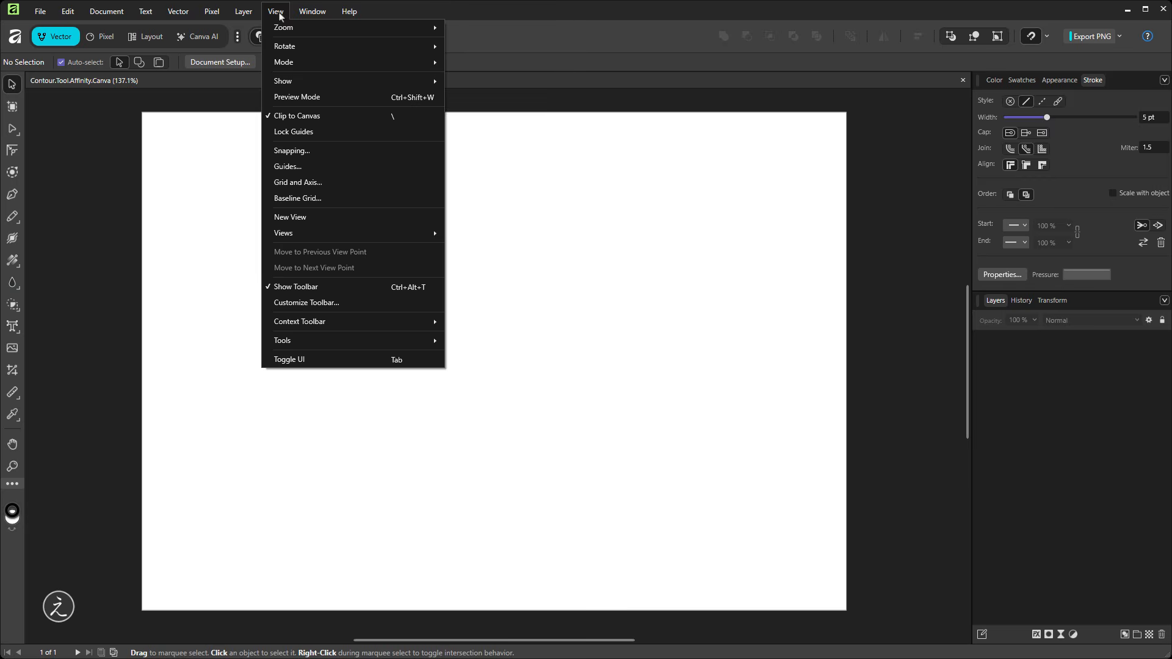
{"action": "left_click", "coordinate": [353, 150]}
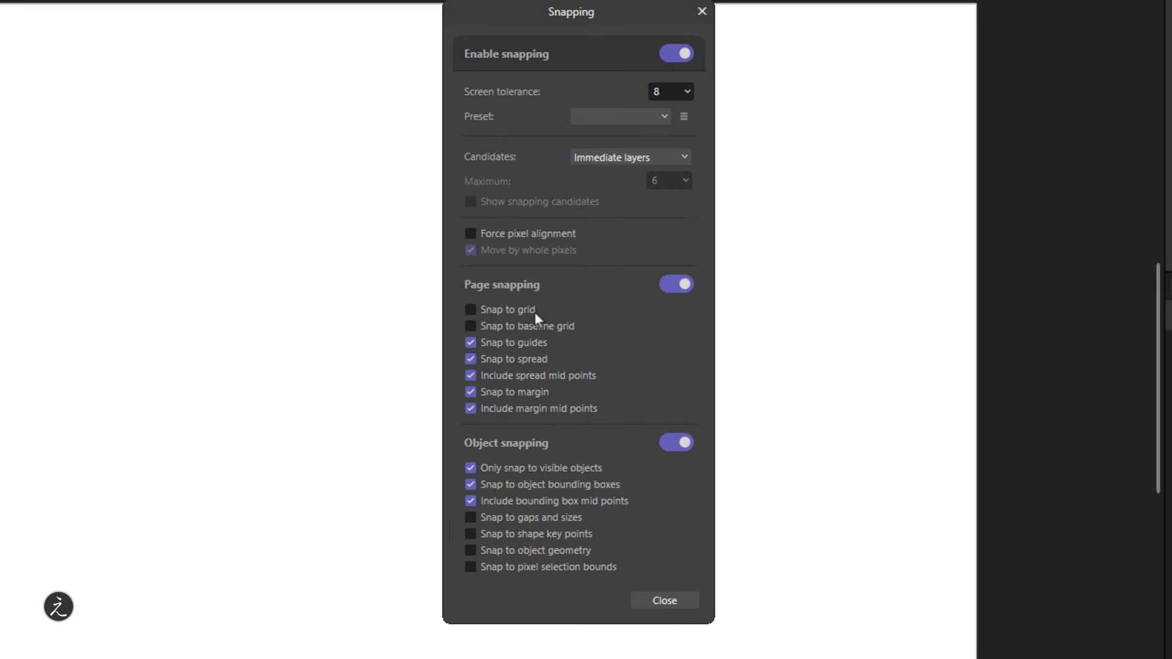
{"action": "left_click", "coordinate": [533, 312]}
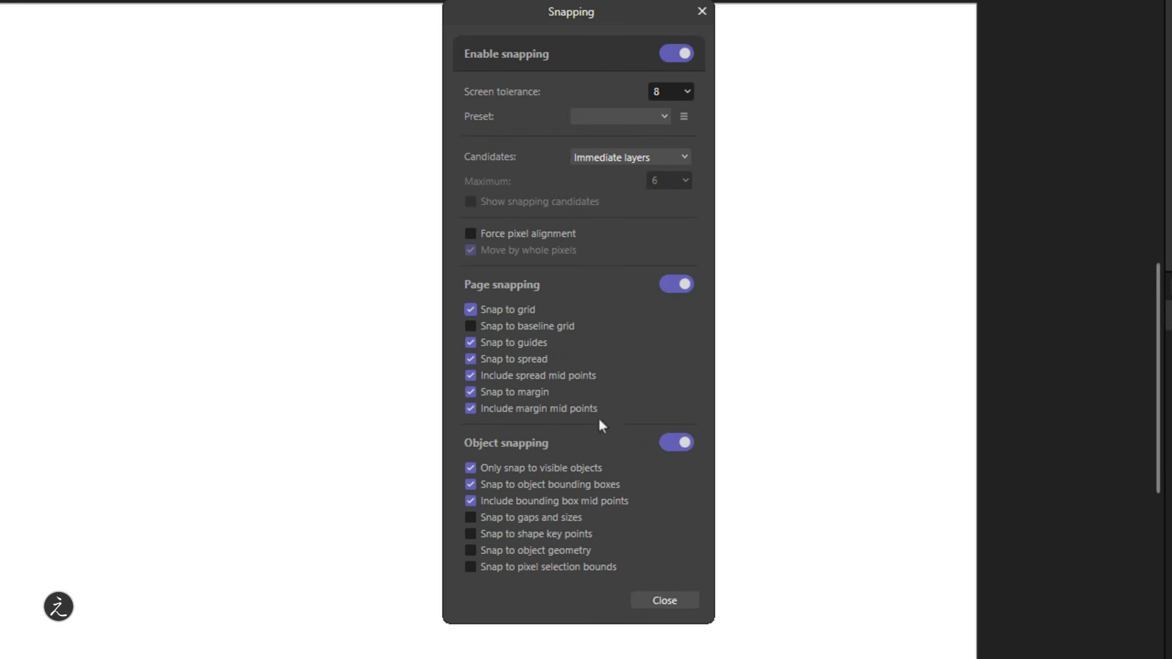
{"action": "left_click", "coordinate": [588, 551]}
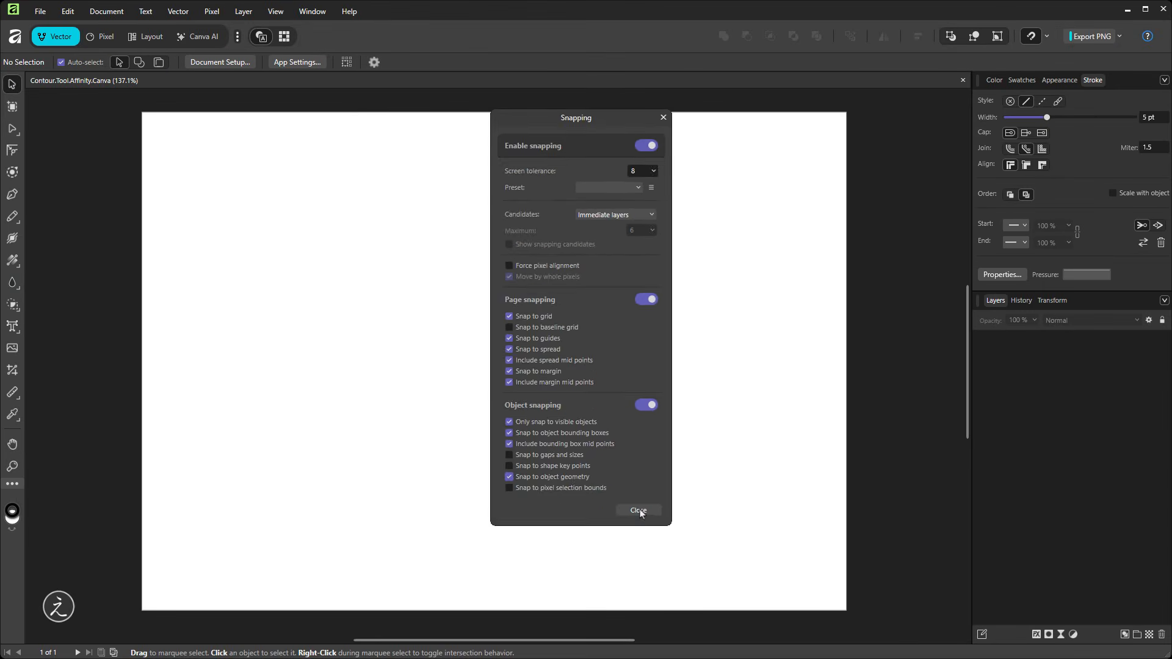
{"action": "left_click", "coordinate": [638, 511]}
Show the document grid in automatic mode and increase the opacity of its main grid lines
{"action": "left_click", "coordinate": [277, 13]}
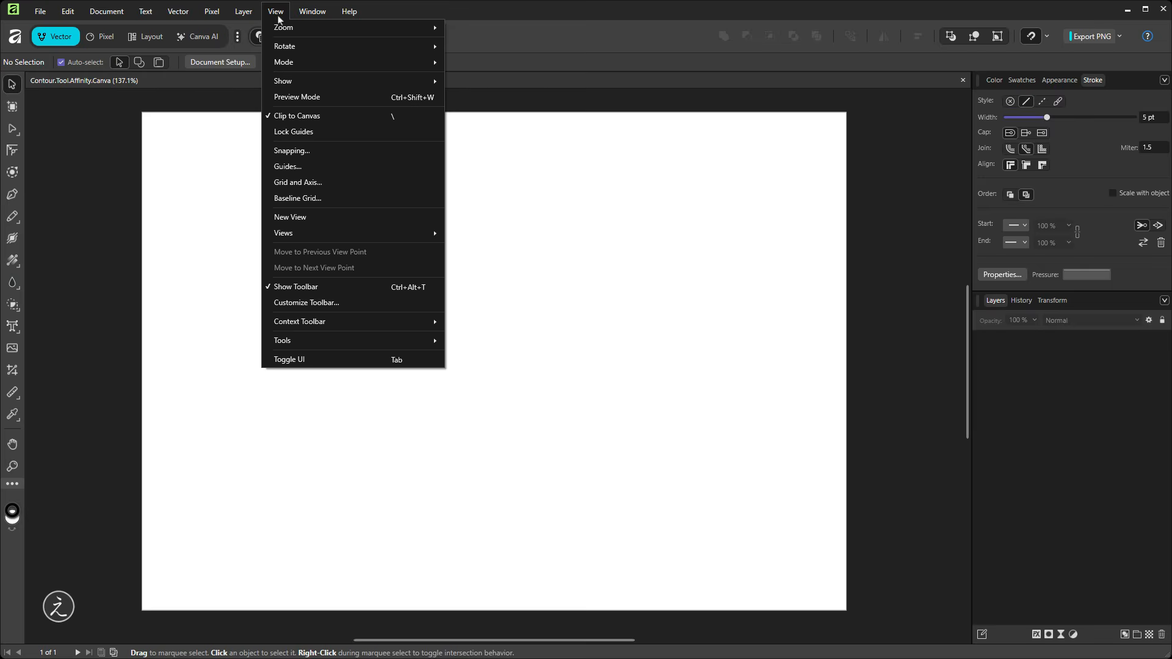
{"action": "left_click", "coordinate": [356, 184]}
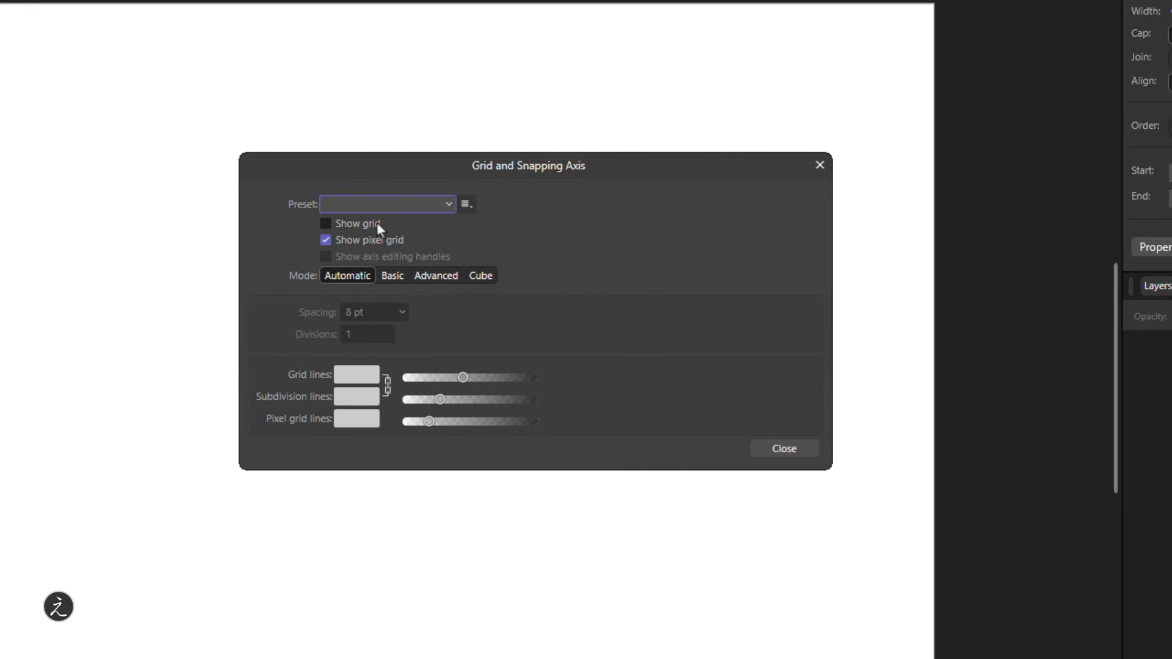
{"action": "left_click", "coordinate": [376, 223]}
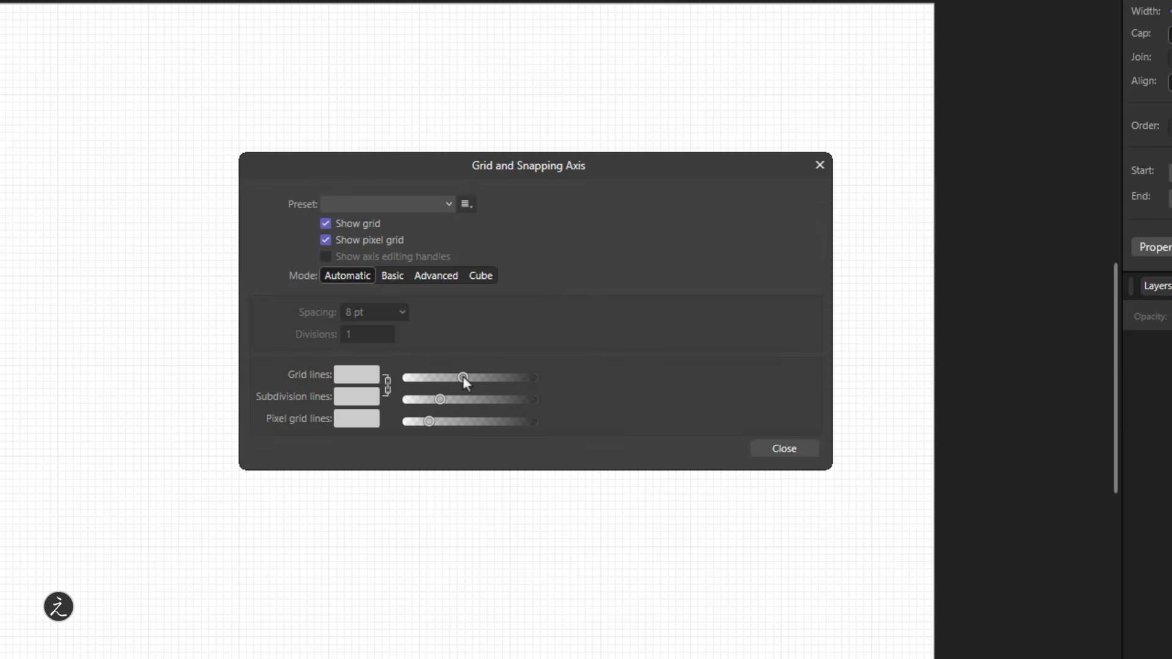
{"action": "left_click_drag", "start_coordinate": [463, 377], "coordinate": [631, 378]}
{"action": "left_click", "coordinate": [785, 449]}
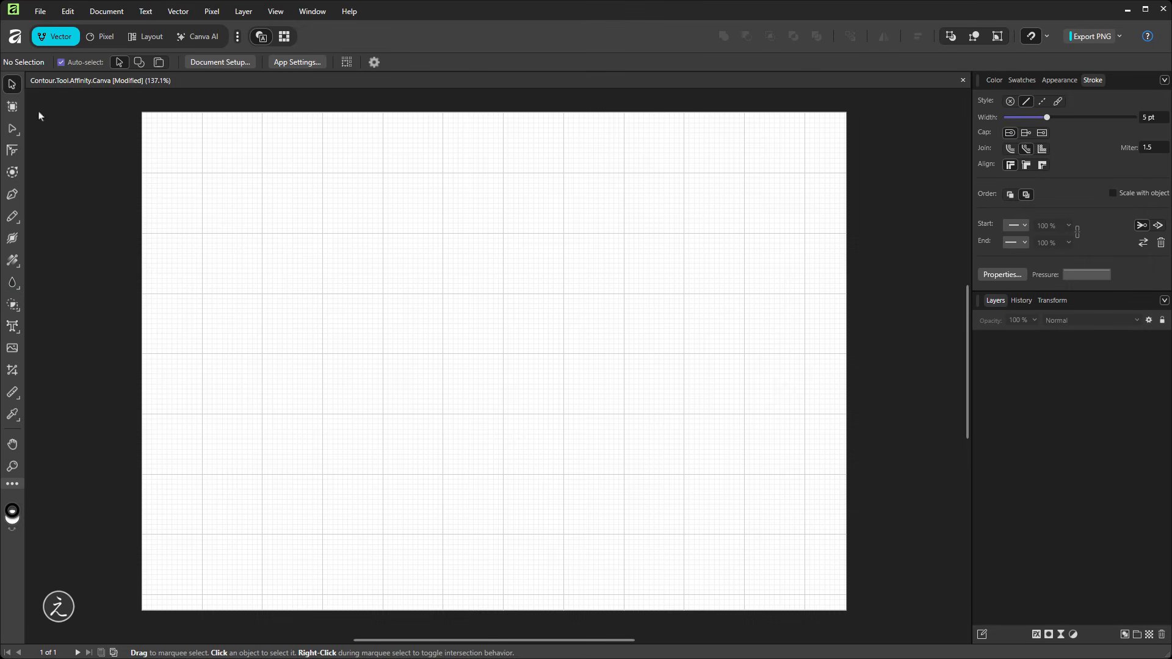
Draw a teardrop with the Tear Tool on the upper middle of the page, snapped to the grid at about 72 by 144 pt
{"action": "left_click", "coordinate": [16, 285]}
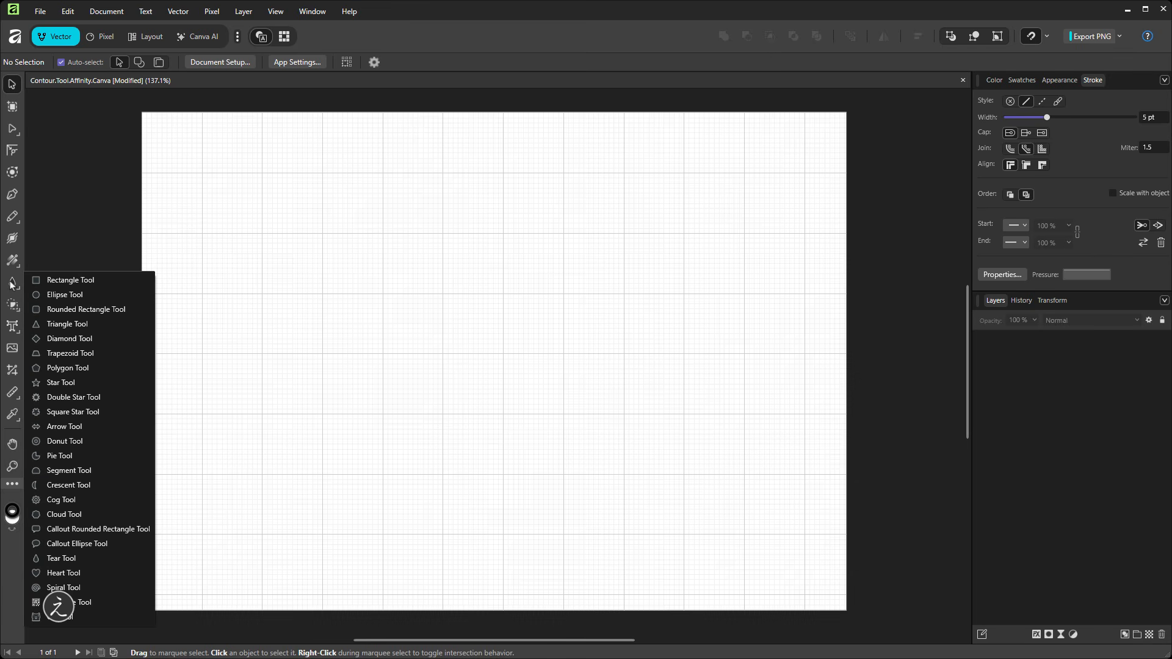
{"action": "left_click", "coordinate": [122, 557]}
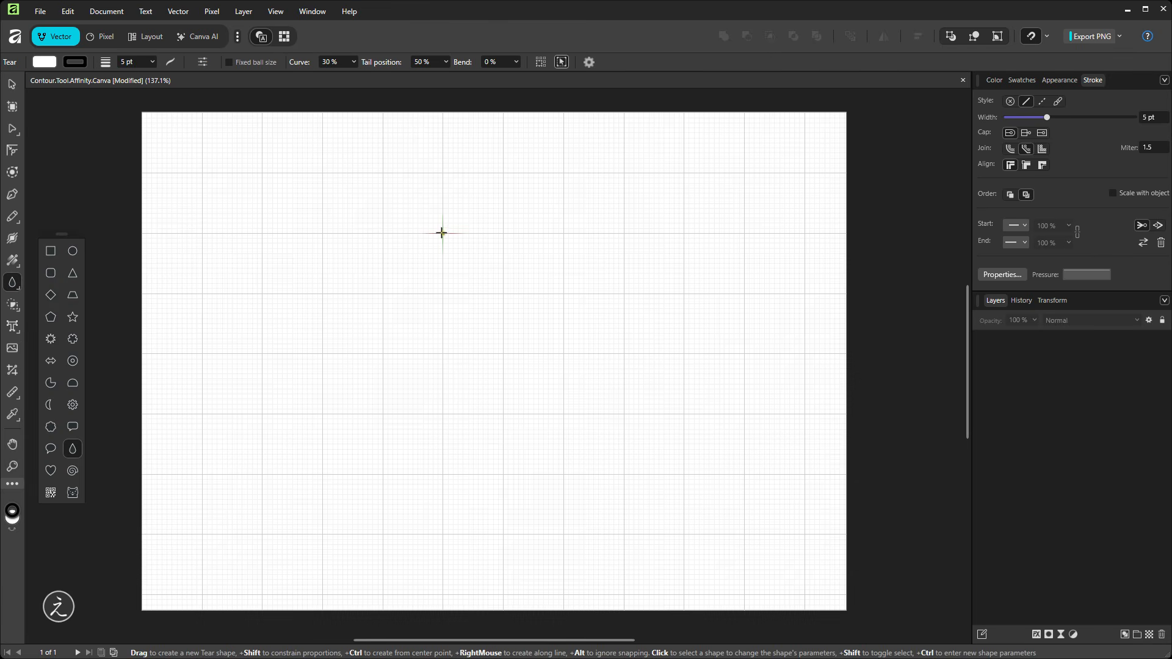
{"action": "scroll", "coordinate": [442, 232], "scroll_direction": "up", "scroll_amount": 2}
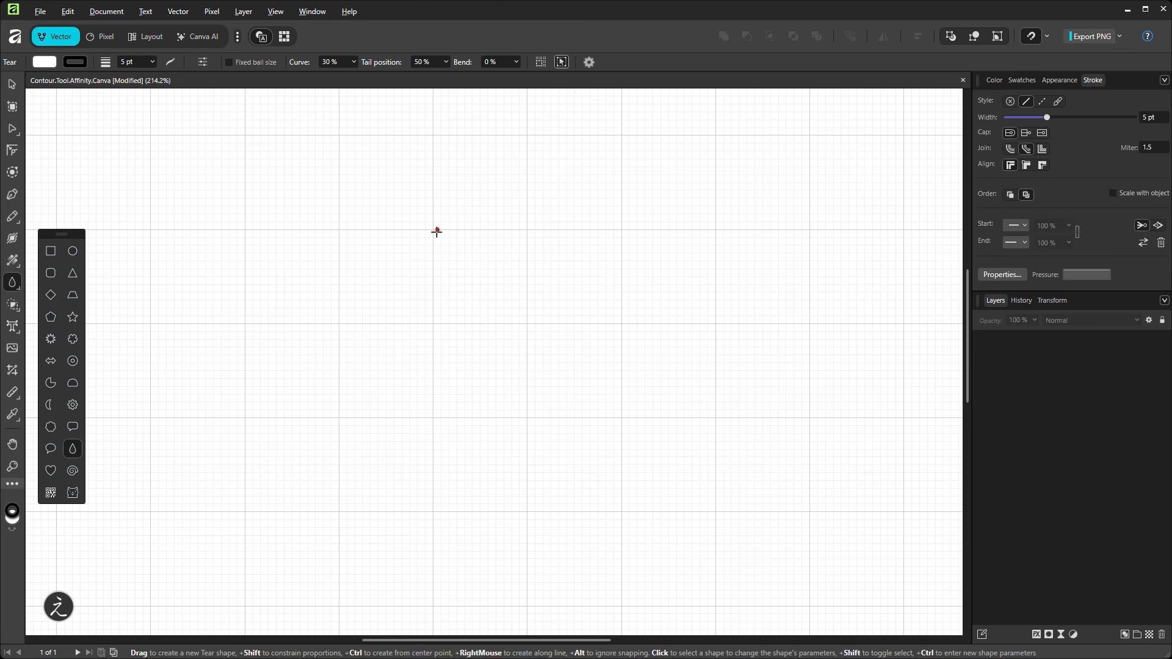
{"action": "left_click_drag", "start_coordinate": [434, 230], "coordinate": [527, 418]}
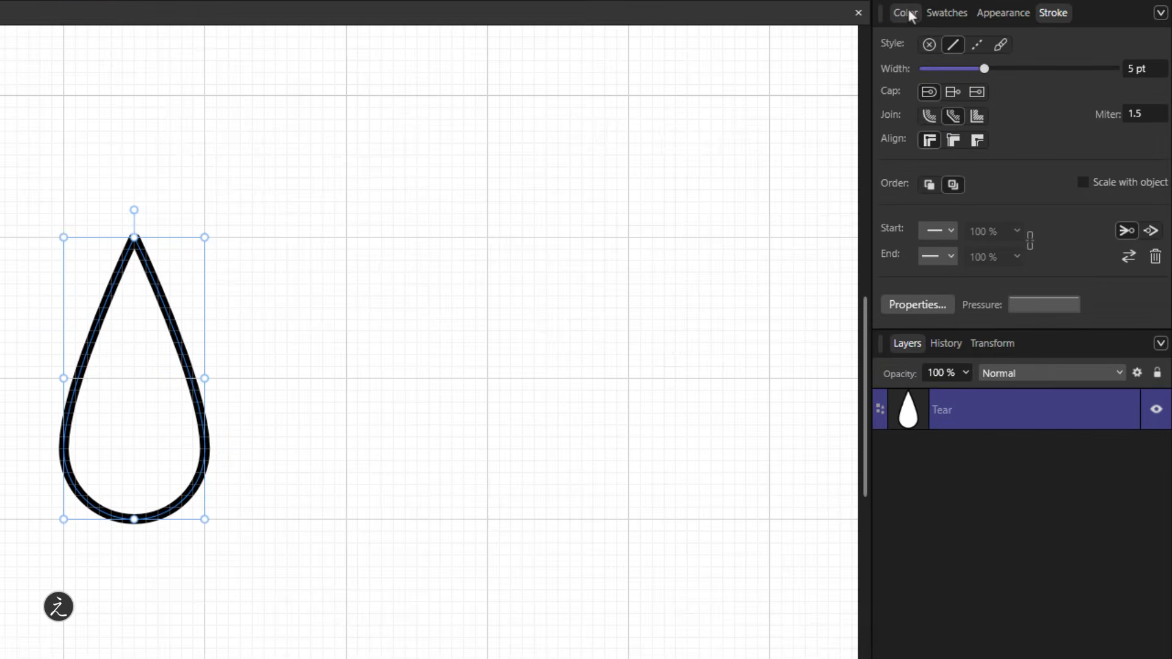
Remove the teardrop's fill and set its black stroke width to 1 pt
{"action": "left_click", "coordinate": [907, 8]}
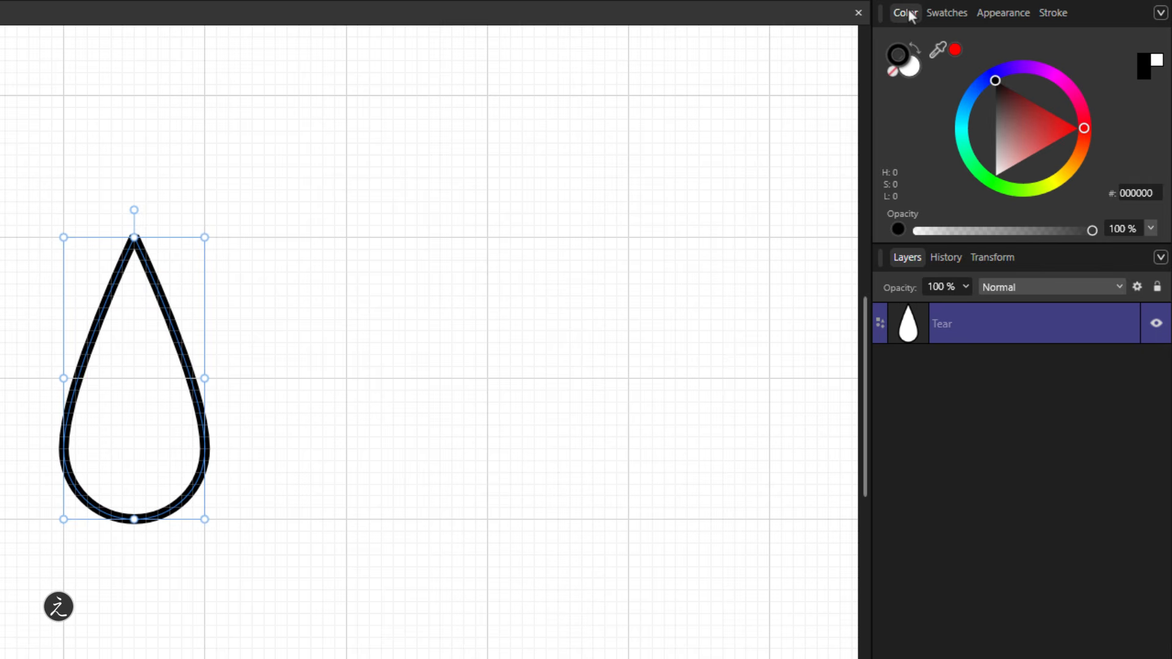
{"action": "left_click", "coordinate": [909, 67]}
{"action": "left_click", "coordinate": [892, 71]}
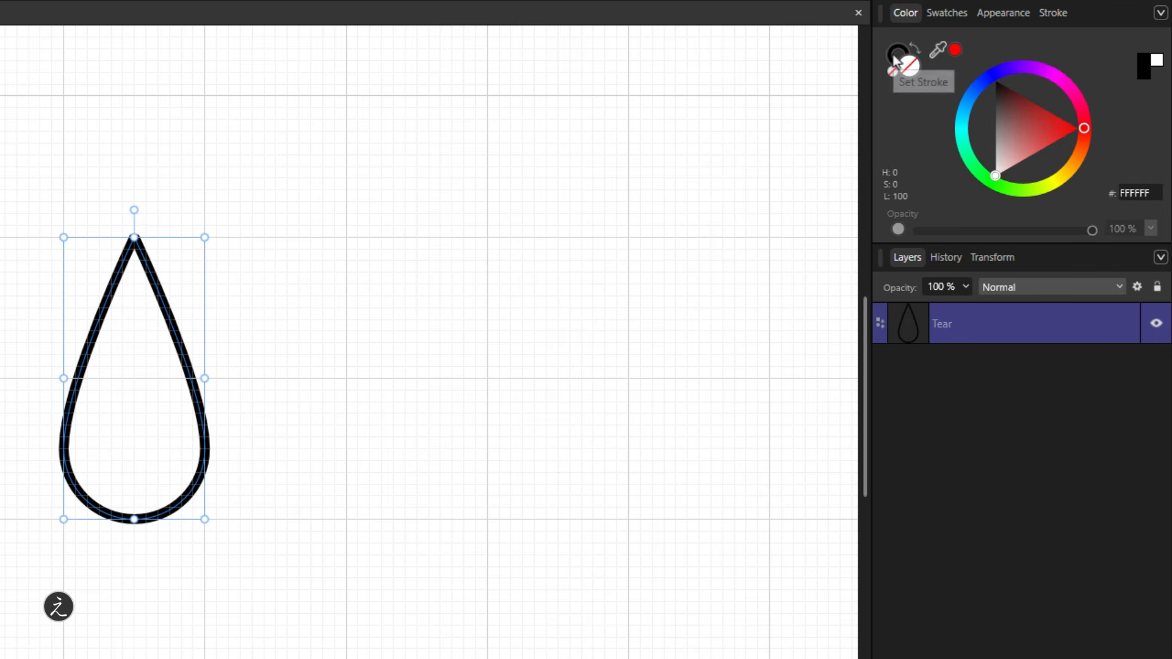
{"action": "left_click", "coordinate": [897, 57]}
{"action": "left_click", "coordinate": [1055, 13]}
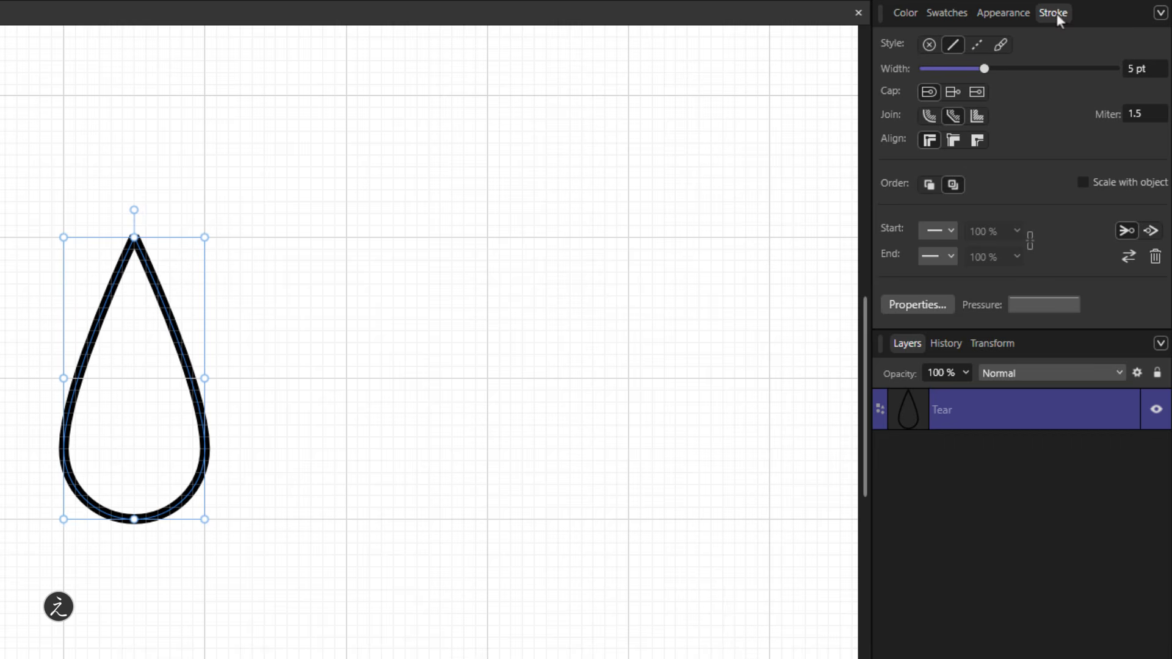
{"action": "left_click", "coordinate": [1153, 68]}
{"action": "type", "text": "1"}
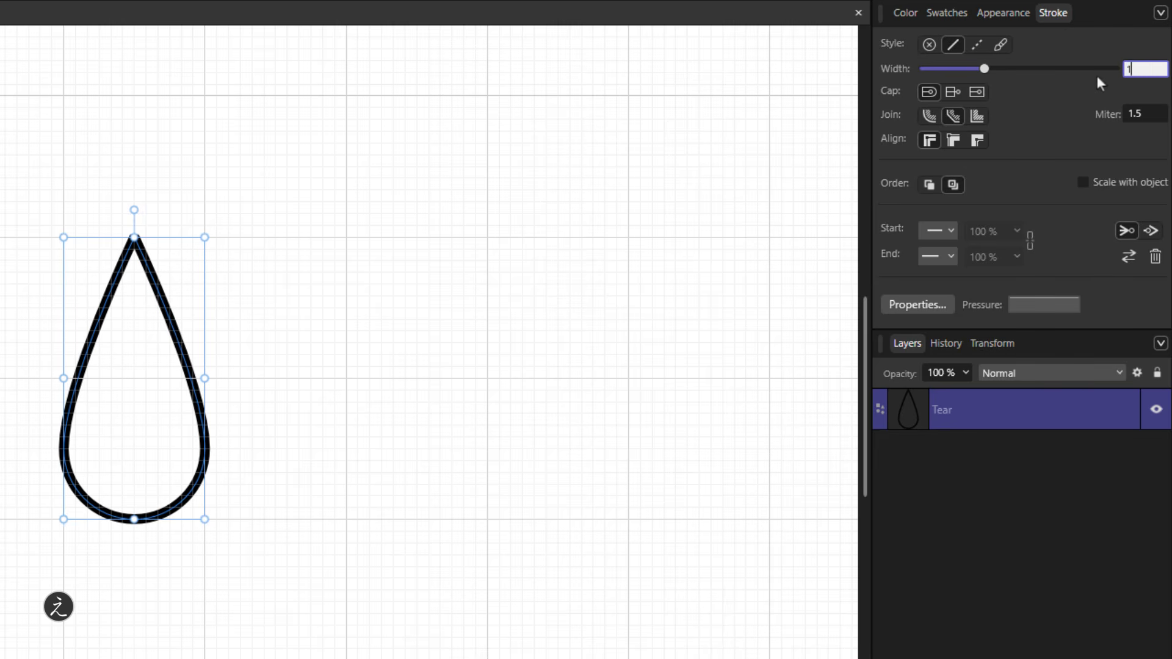
{"action": "key", "text": "Return"}
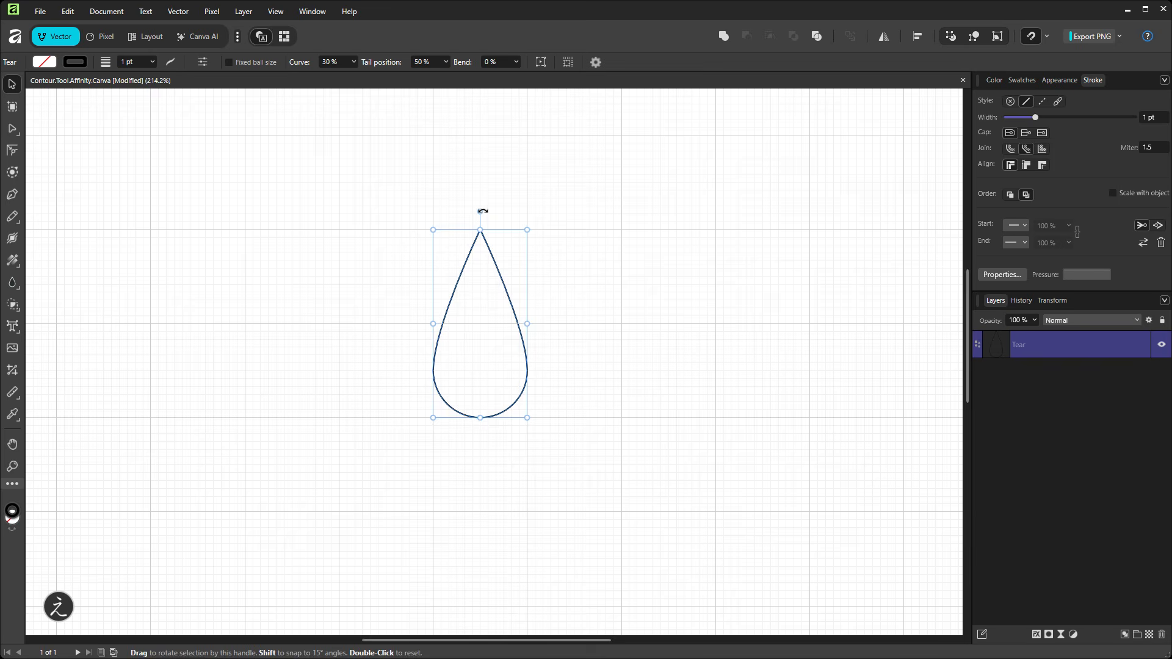
Rotate the teardrop 180° so its point faces down, and deselect it
{"action": "left_click_drag", "start_coordinate": [482, 211], "coordinate": [472, 400]}
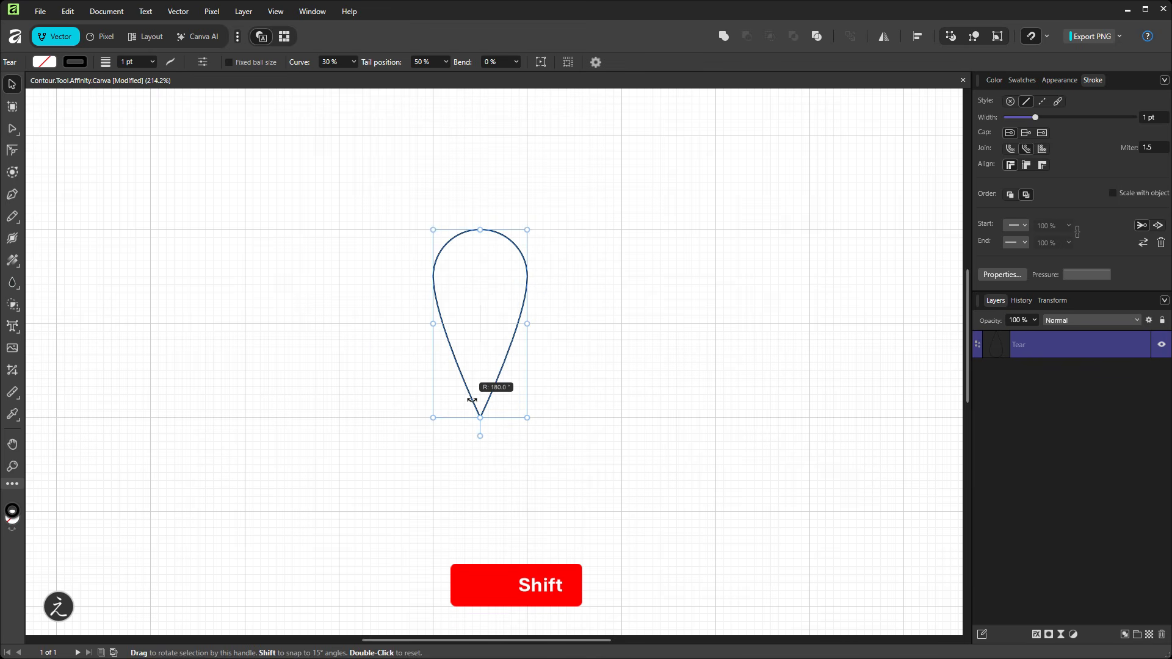
{"action": "left_click", "coordinate": [596, 391]}
{"action": "left_click_drag", "start_coordinate": [596, 390], "coordinate": [569, 342]}
{"action": "scroll", "coordinate": [569, 342], "scroll_direction": "down", "scroll_amount": 1}
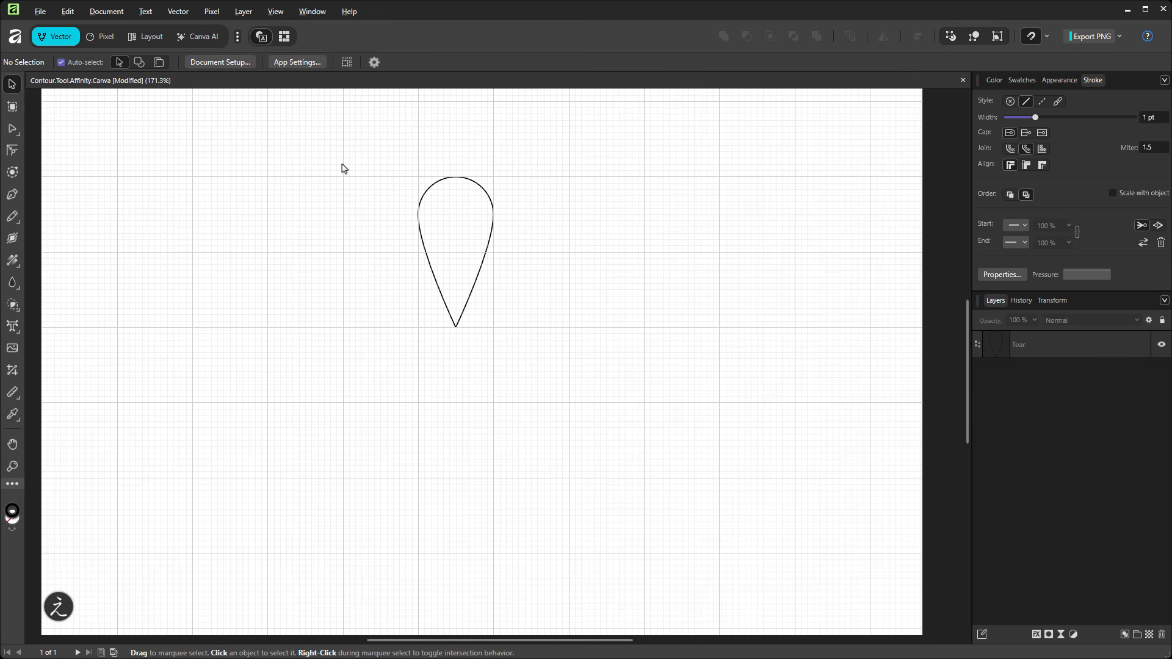
Duplicate the teardrop straight down, leaving one large grid square between the original and the copy, and select the copy
{"action": "left_click_drag", "start_coordinate": [342, 167], "coordinate": [558, 363]}
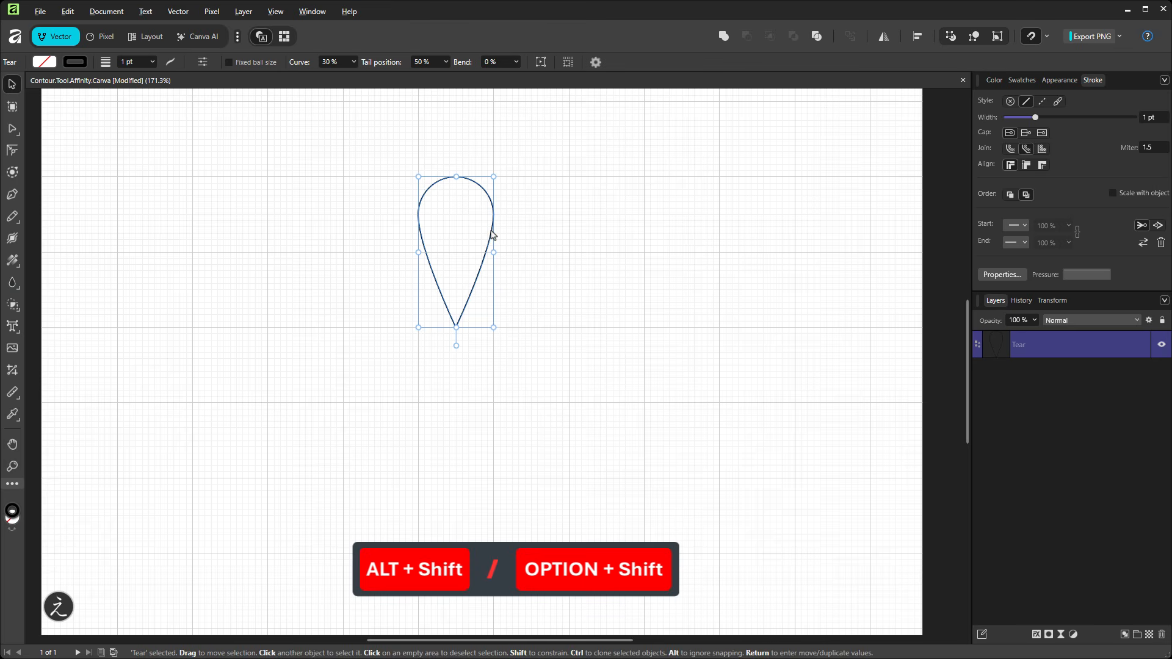
{"action": "left_click_drag", "start_coordinate": [492, 235], "coordinate": [481, 457]}
{"action": "scroll", "coordinate": [473, 458], "scroll_direction": "up", "scroll_amount": 4}
{"action": "left_click_drag", "start_coordinate": [612, 364], "coordinate": [634, 212]}
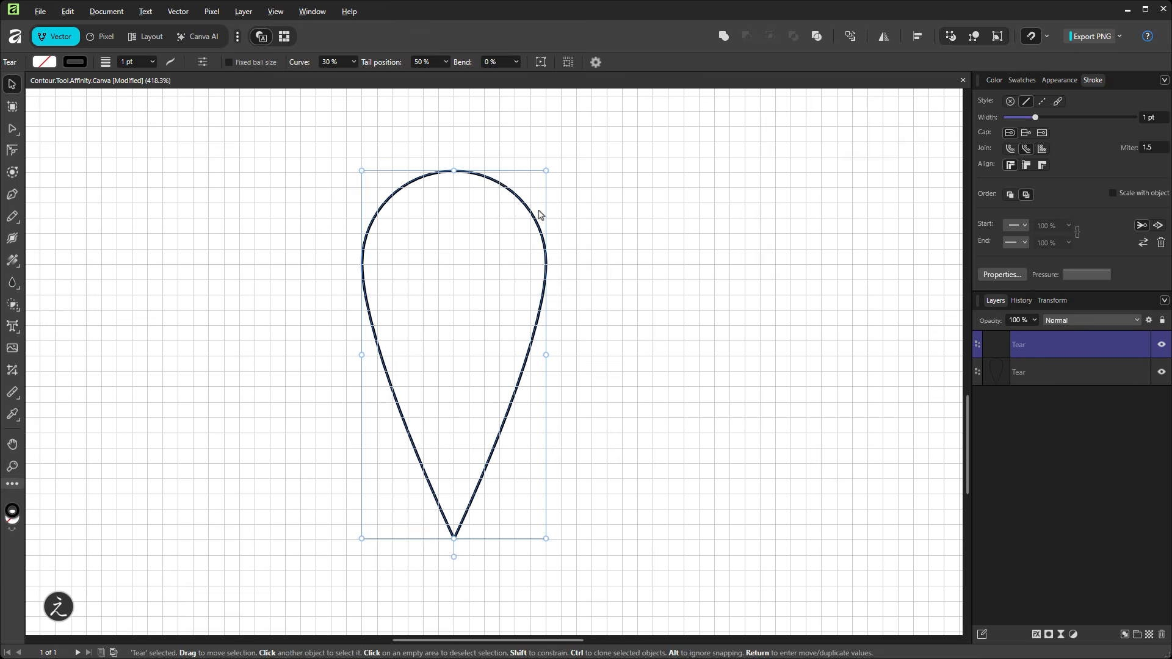
{"action": "left_click_drag", "start_coordinate": [475, 180], "coordinate": [474, 178]}
{"action": "left_click", "coordinate": [618, 304]}
{"action": "scroll", "coordinate": [618, 304], "scroll_direction": "down", "scroll_amount": 1}
{"action": "left_click", "coordinate": [492, 203]}
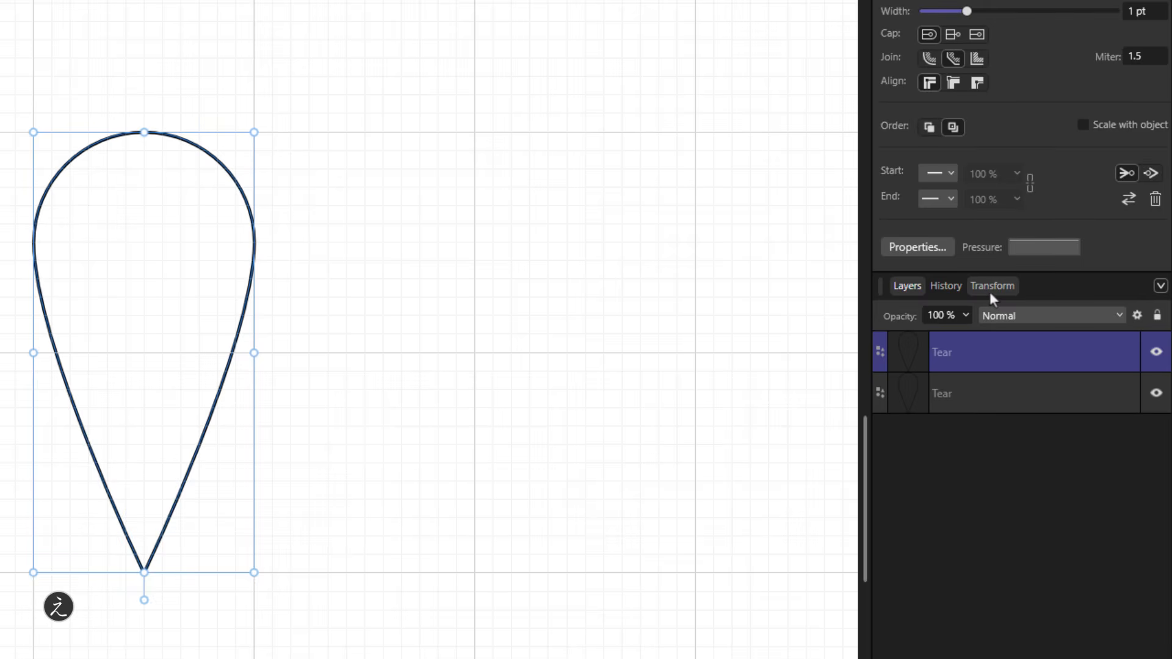
Set the lower teardrop's rotation to 0° so its point faces the upper one, and deselect it
{"action": "left_click", "coordinate": [990, 287]}
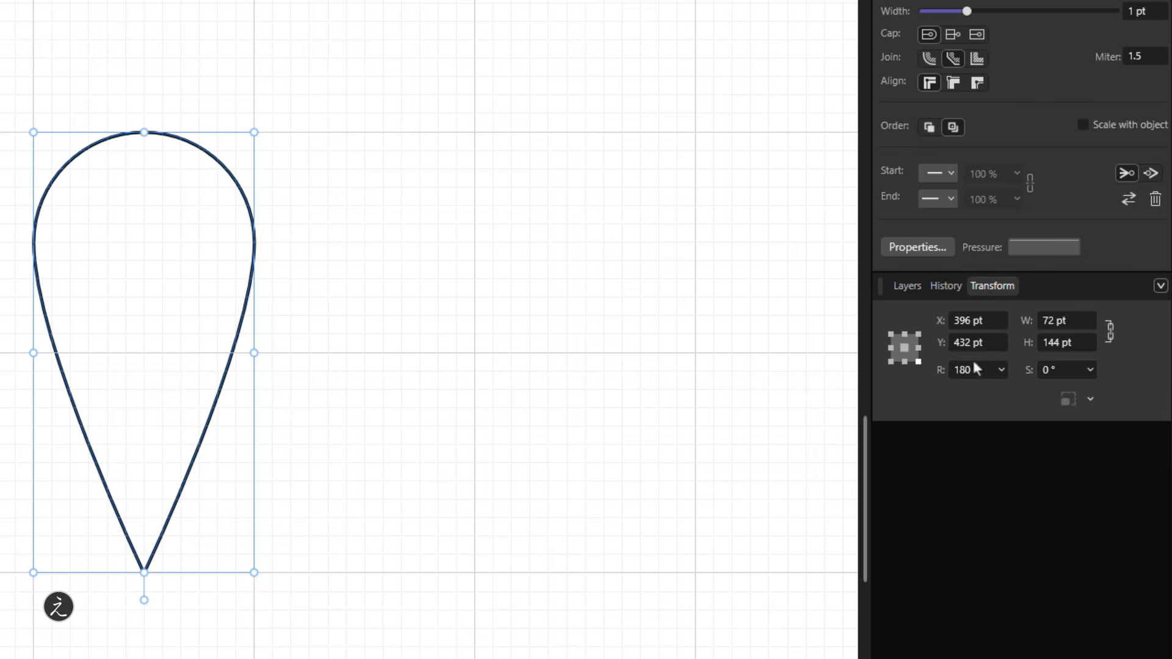
{"action": "left_click", "coordinate": [1001, 370]}
{"action": "left_click_drag", "start_coordinate": [1005, 391], "coordinate": [939, 397]}
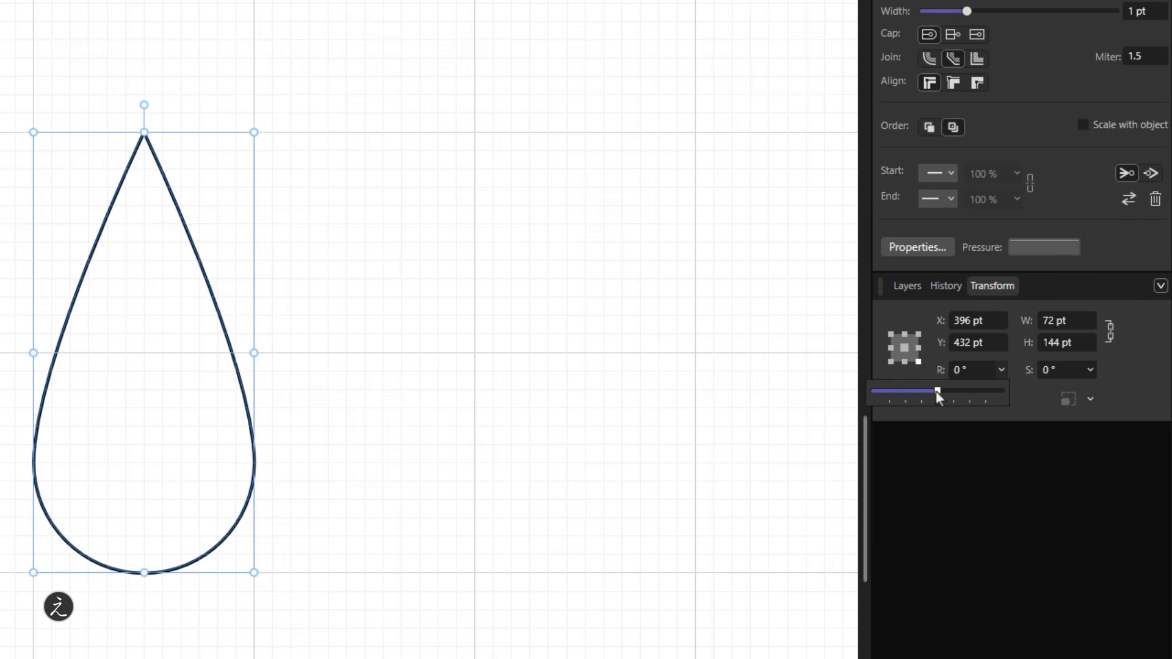
{"action": "left_click", "coordinate": [389, 308]}
{"action": "scroll", "coordinate": [413, 306], "scroll_direction": "down", "scroll_amount": 2}
{"action": "key", "text": "space"}
{"action": "left_click_drag", "start_coordinate": [509, 232], "coordinate": [319, 393]}
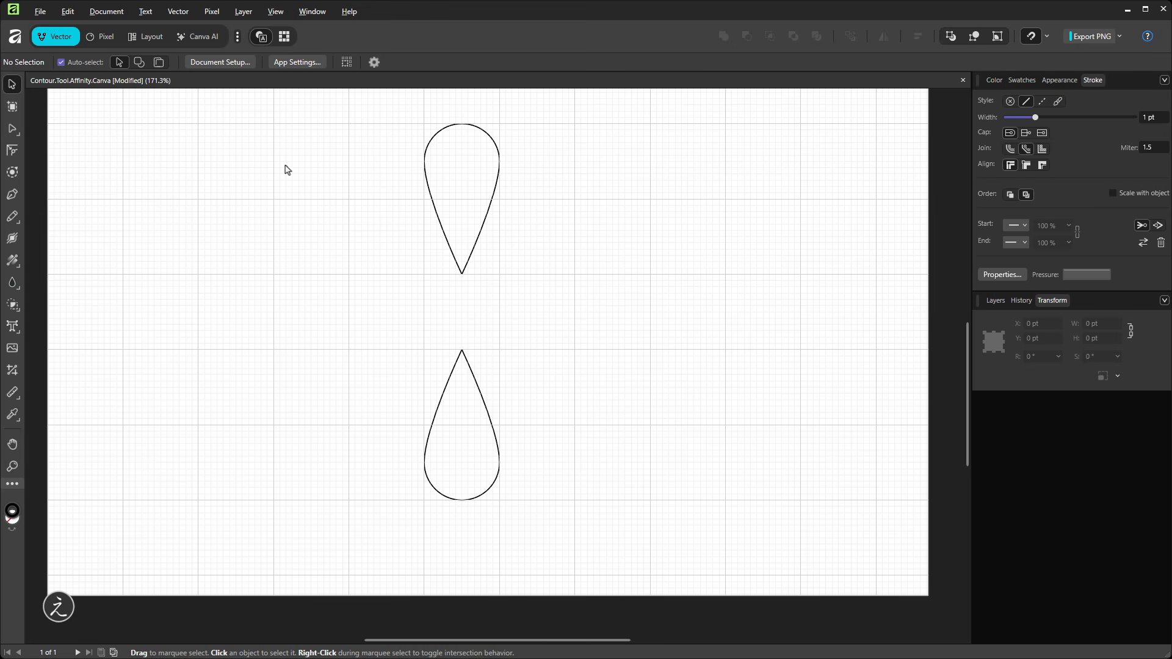
Duplicate the two vertical teardrops in place and rotate the duplicated pair 90° to form a four-petal cross
{"action": "left_click_drag", "start_coordinate": [352, 160], "coordinate": [591, 440]}
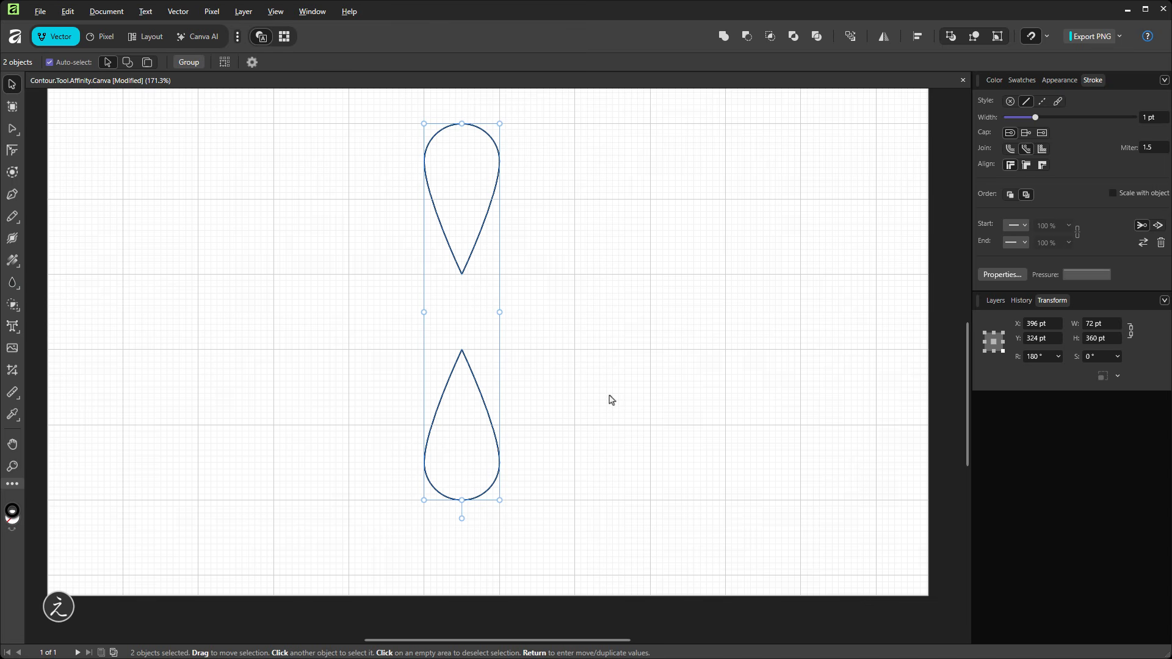
{"action": "left_click", "coordinate": [991, 302]}
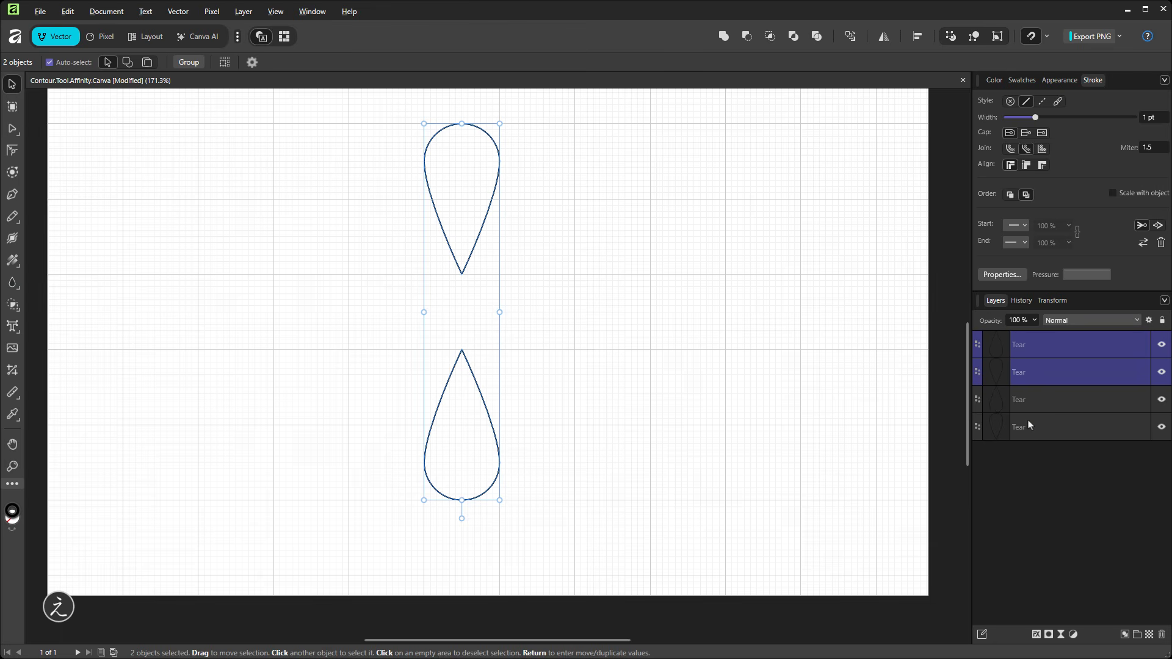
{"action": "left_click", "coordinate": [1055, 302]}
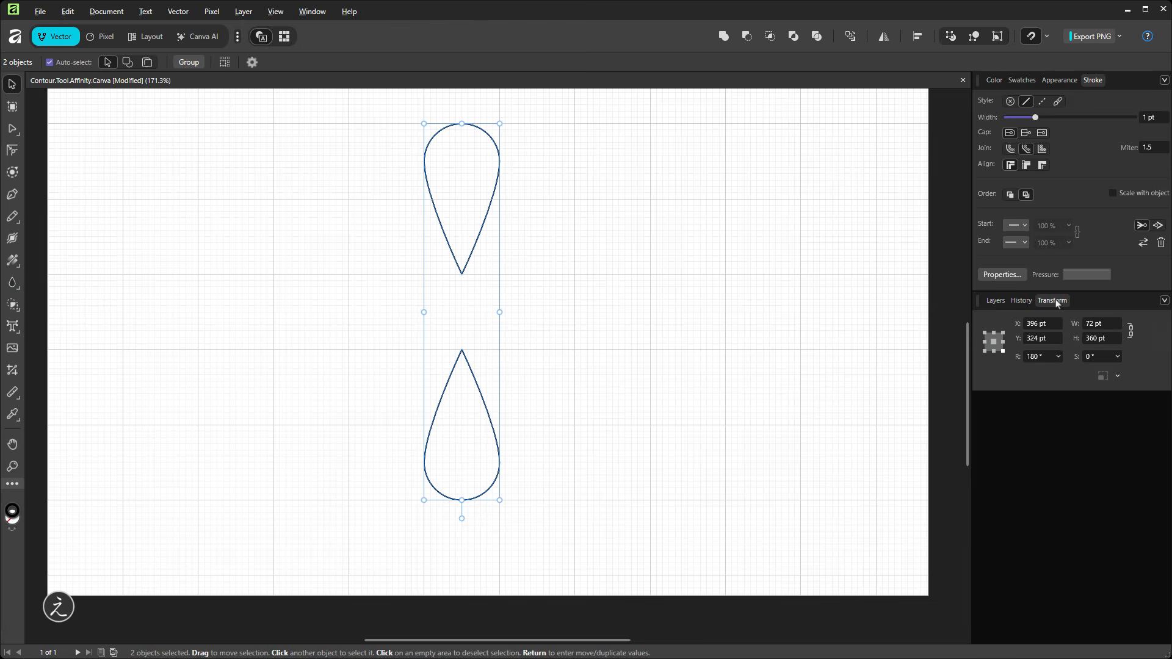
{"action": "left_click", "coordinate": [1059, 357]}
{"action": "left_click_drag", "start_coordinate": [1060, 371], "coordinate": [1038, 376]}
{"action": "left_click", "coordinate": [788, 294]}
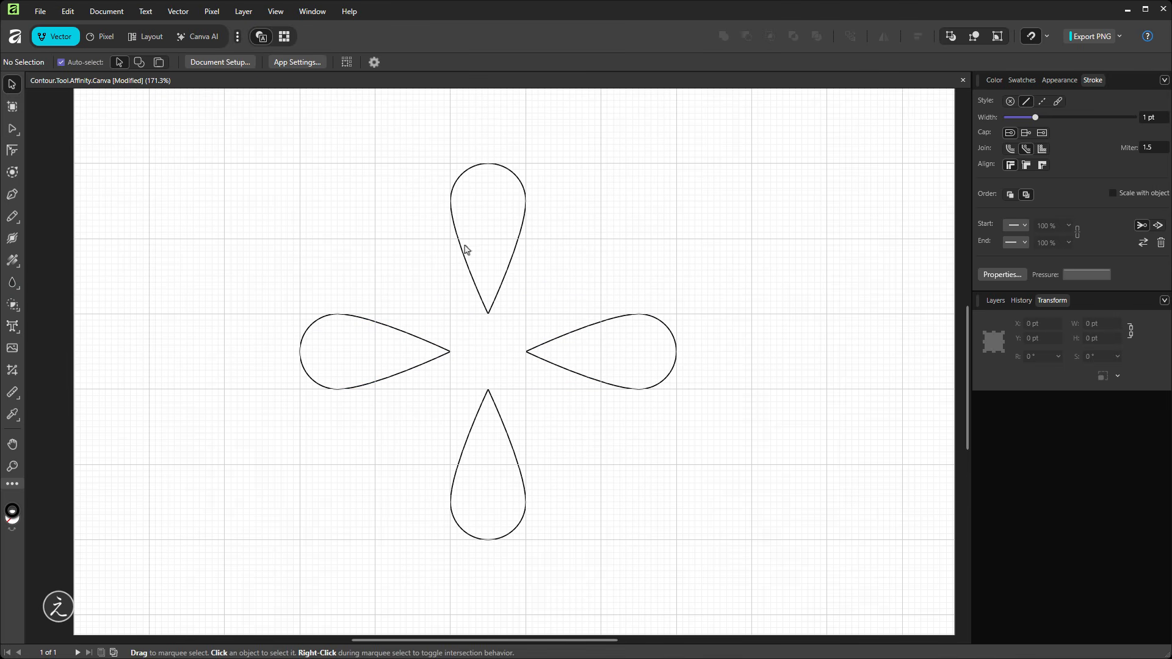
Offset all four teardrops outward with the Contour Tool by a radius of 37 pt so they overlap at the centre
{"action": "left_click_drag", "start_coordinate": [215, 145], "coordinate": [770, 590]}
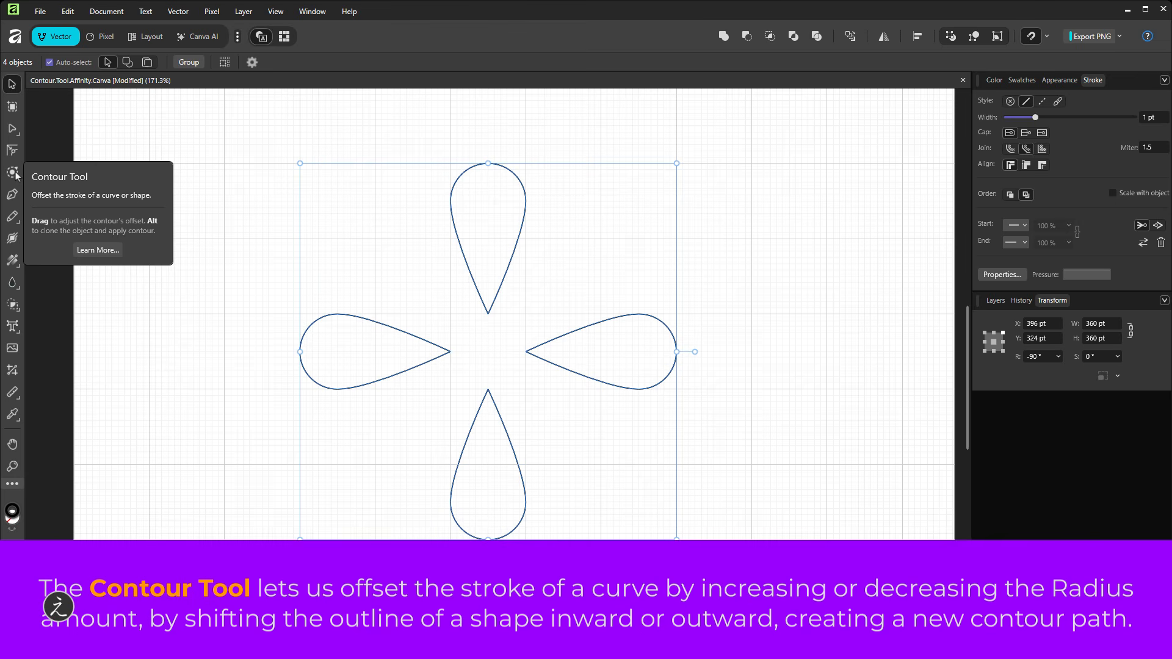
{"action": "left_click", "coordinate": [16, 174]}
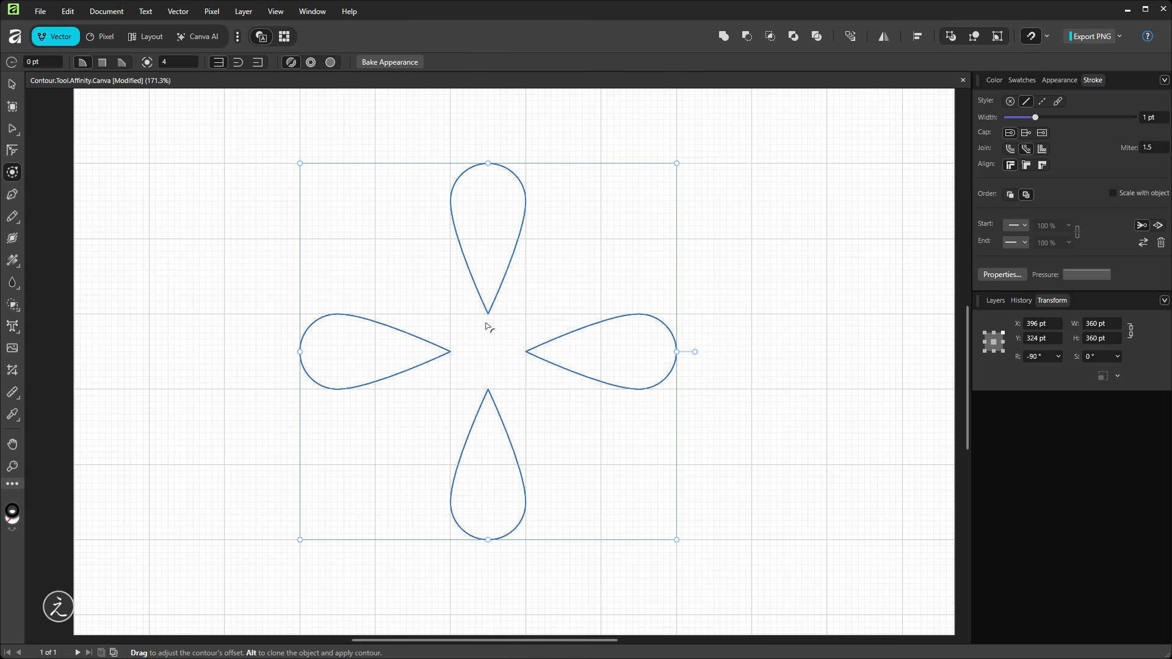
{"action": "left_click_drag", "start_coordinate": [488, 327], "coordinate": [525, 364]}
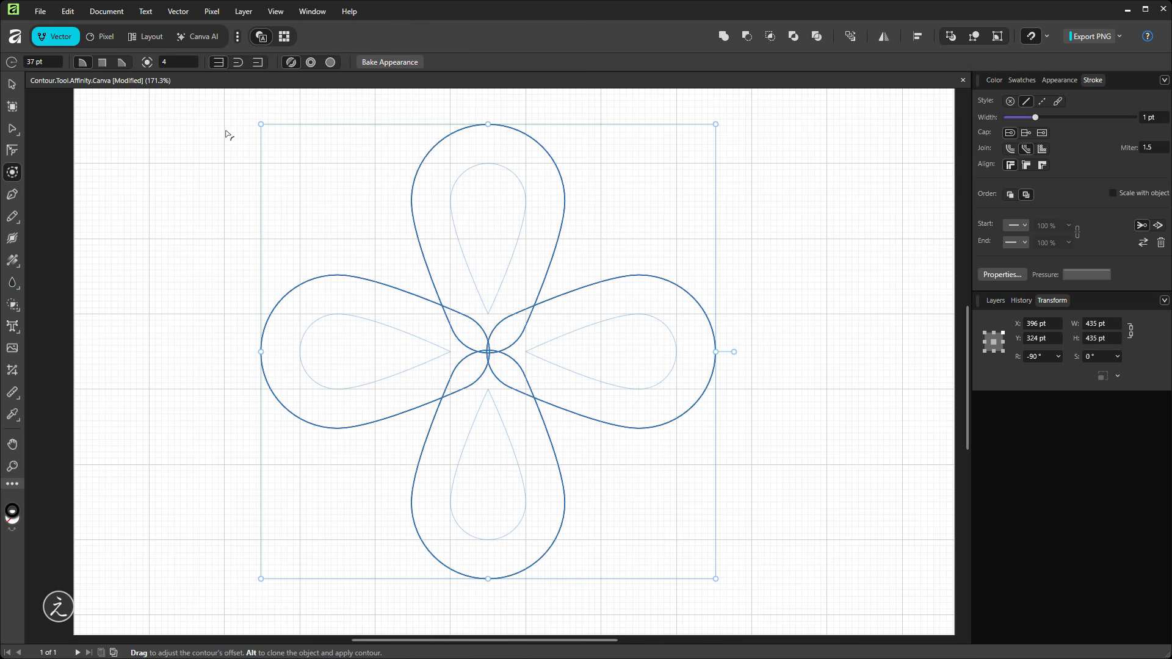
Swap the fill and stroke of the four contoured petals to make them solid black, and display their layers
{"action": "left_click", "coordinate": [12, 86]}
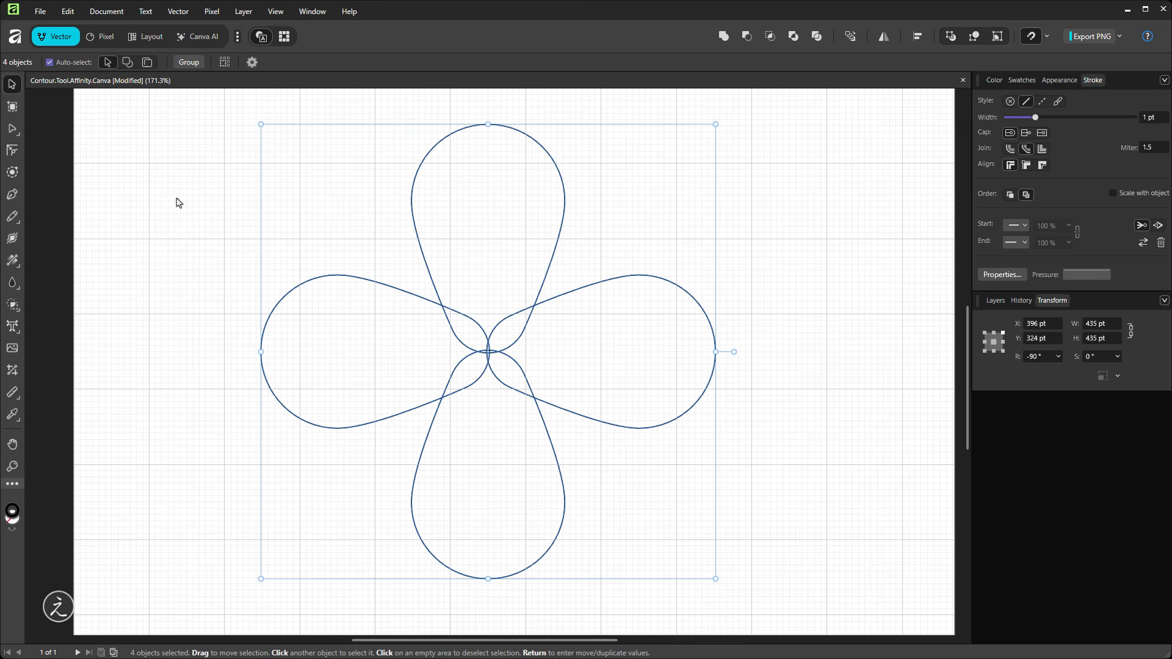
{"action": "key", "text": "shift+x"}
{"action": "key", "text": "shift+x"}
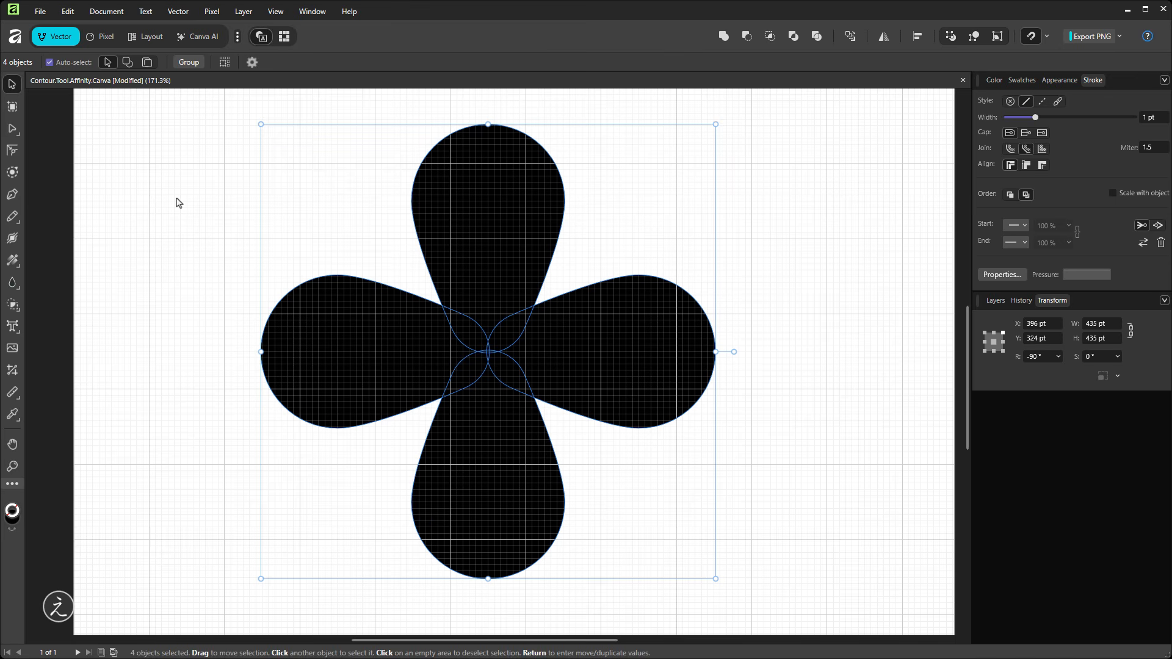
{"action": "left_click", "coordinate": [996, 300]}
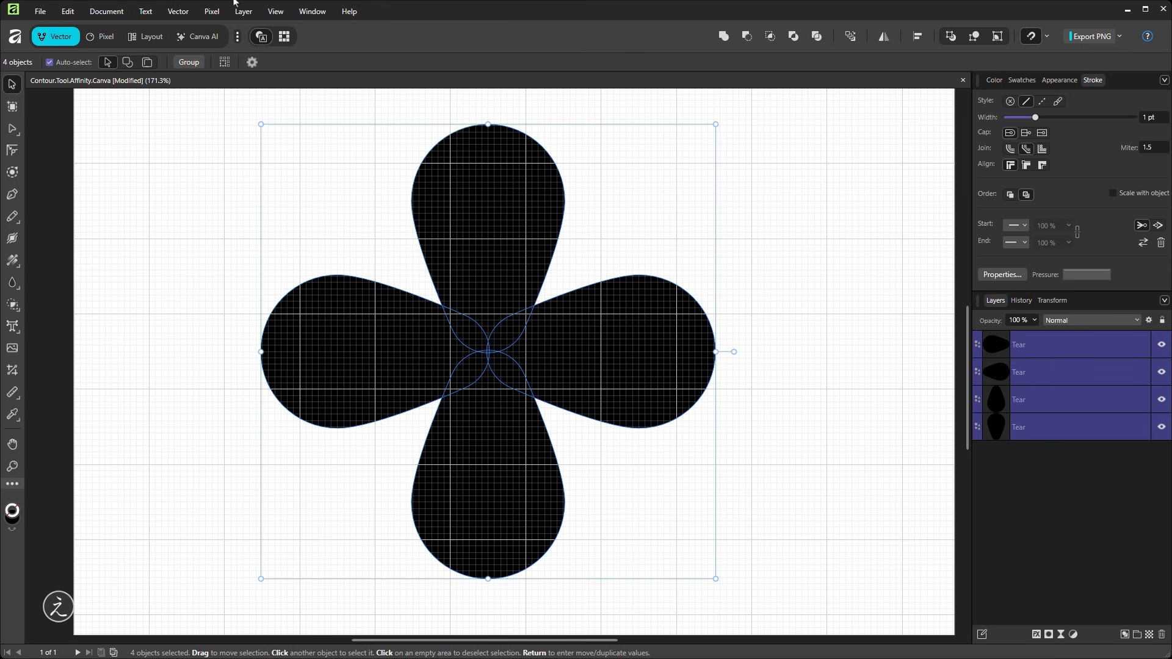
Merge the four petals into a single curve with Geometry Add, and offset it inward with the Contour Tool by a radius of -30 pt
{"action": "left_click", "coordinate": [177, 11]}
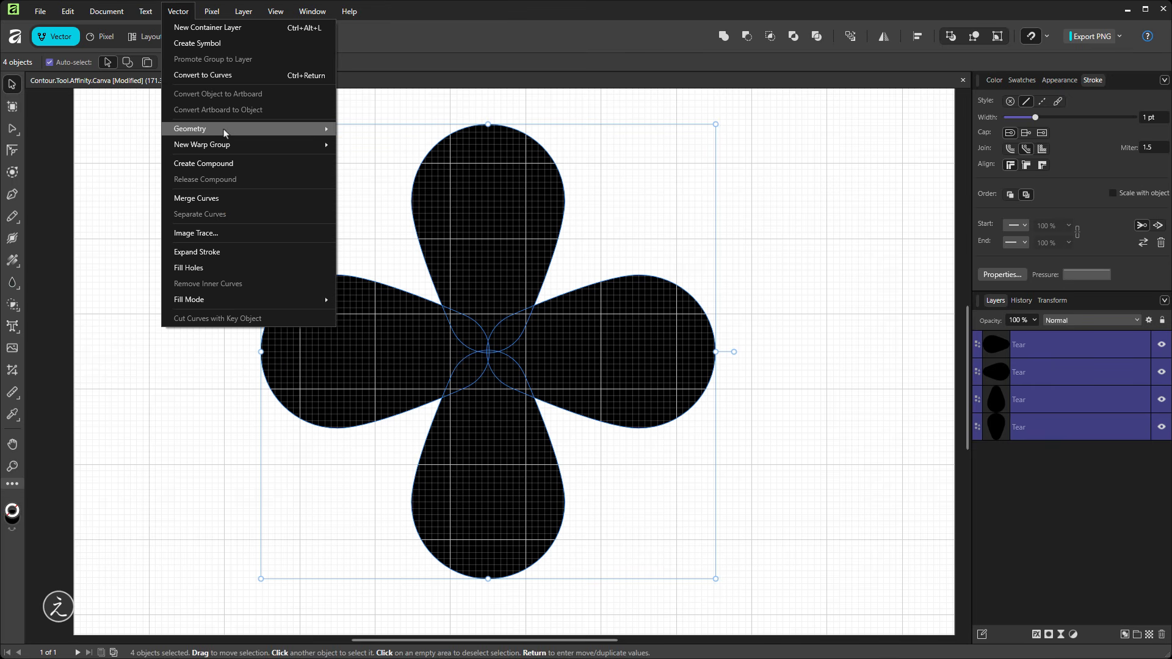
{"action": "mouse_move", "coordinate": [223, 129]}
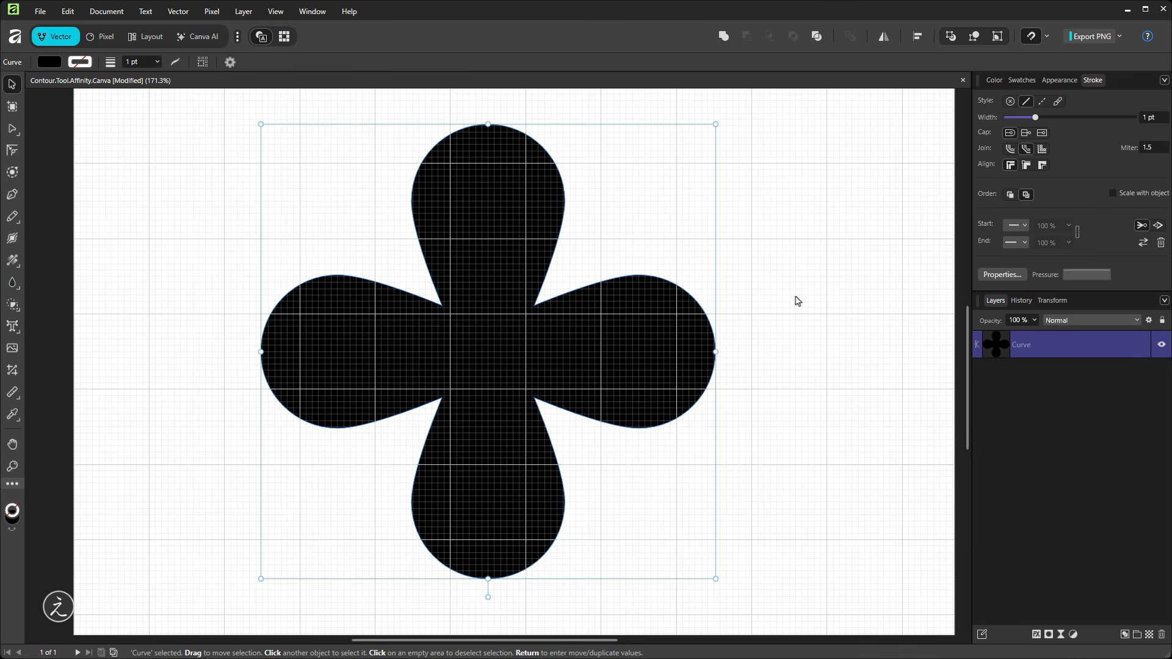
{"action": "left_click", "coordinate": [17, 175]}
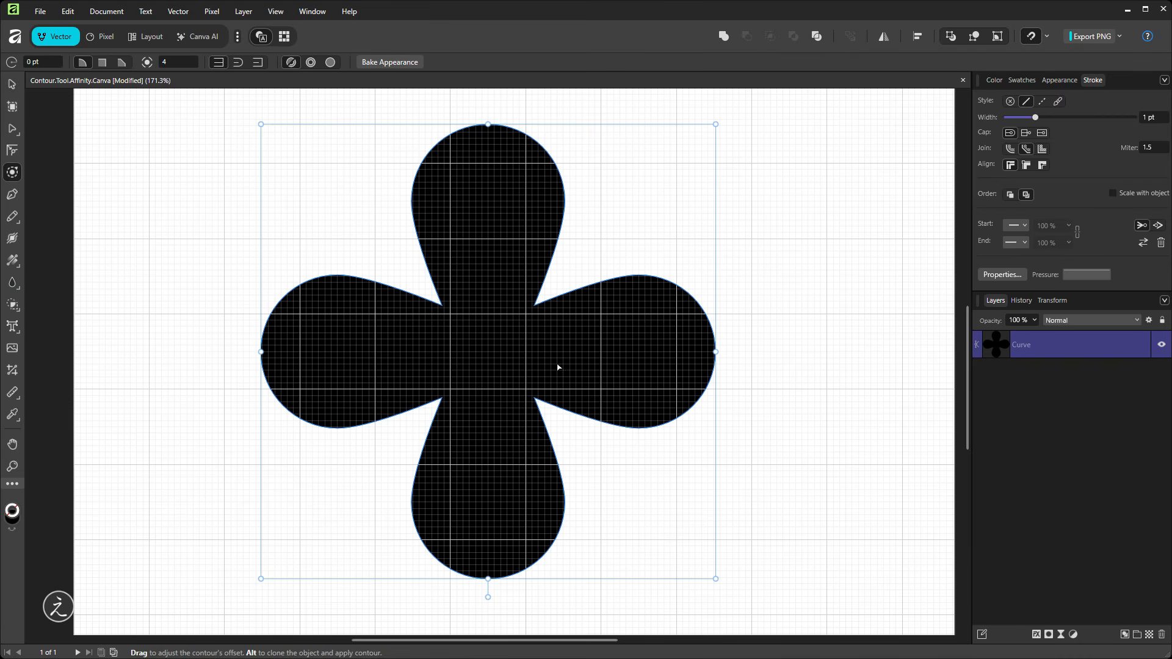
{"action": "left_click_drag", "start_coordinate": [557, 365], "coordinate": [523, 351]}
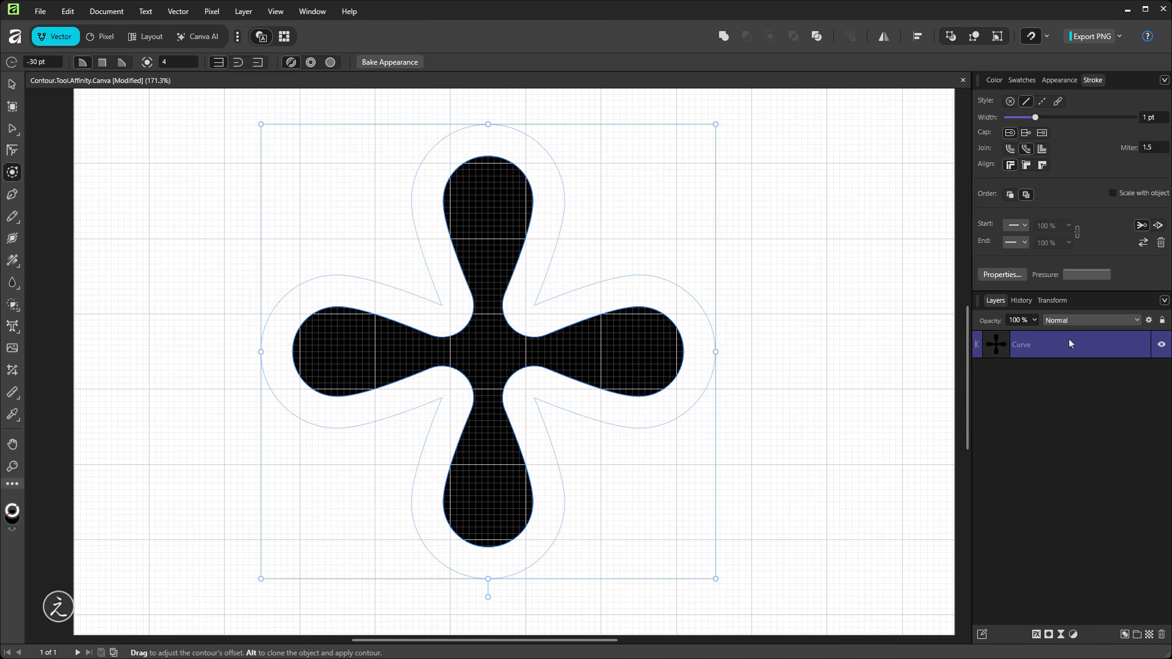
Duplicate the contoured curve in place and select the upper copy
{"action": "right_click", "coordinate": [1053, 355]}
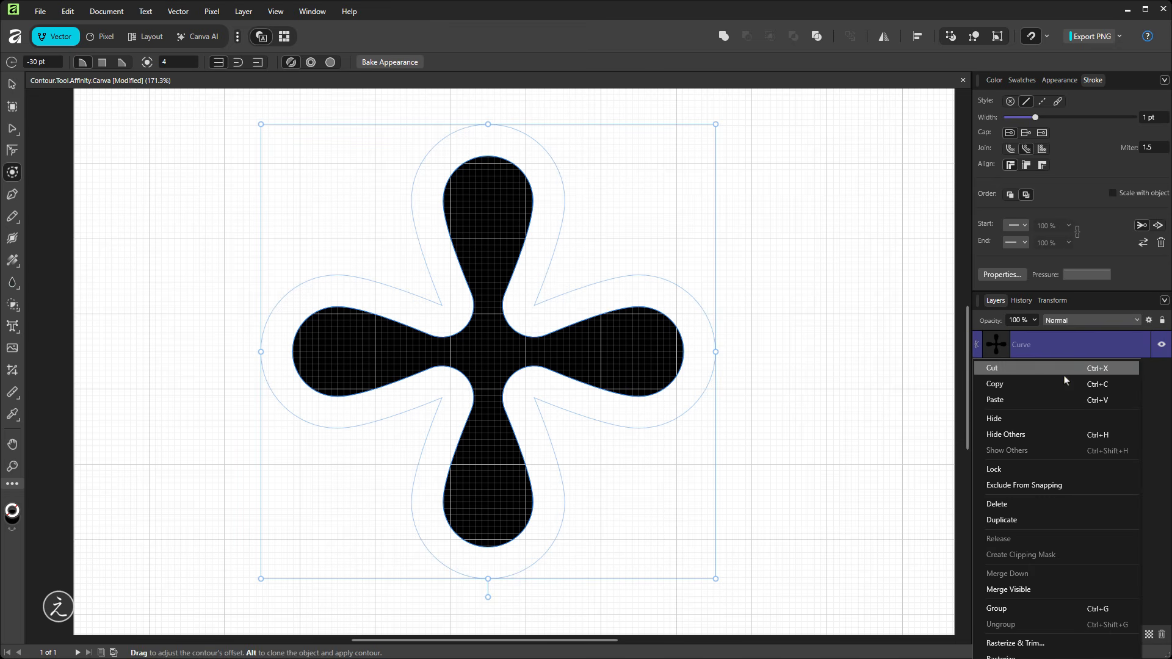
{"action": "left_click", "coordinate": [1008, 520]}
{"action": "double_click", "coordinate": [1057, 343]}
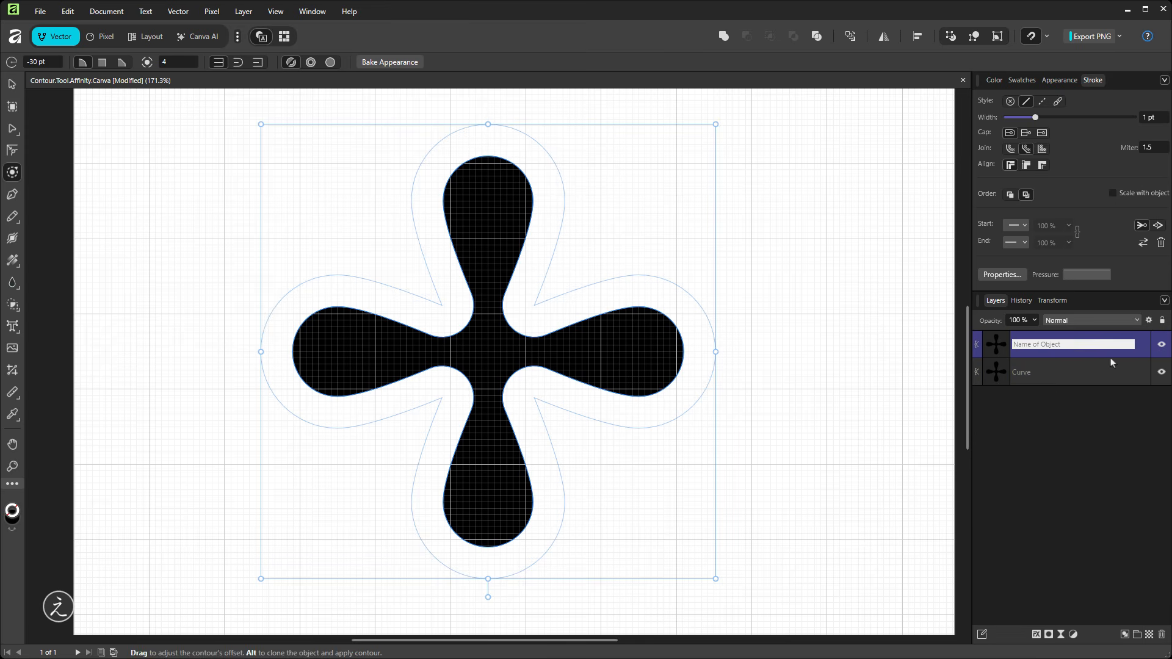
{"action": "left_click", "coordinate": [1106, 369]}
{"action": "left_click", "coordinate": [1061, 344]}
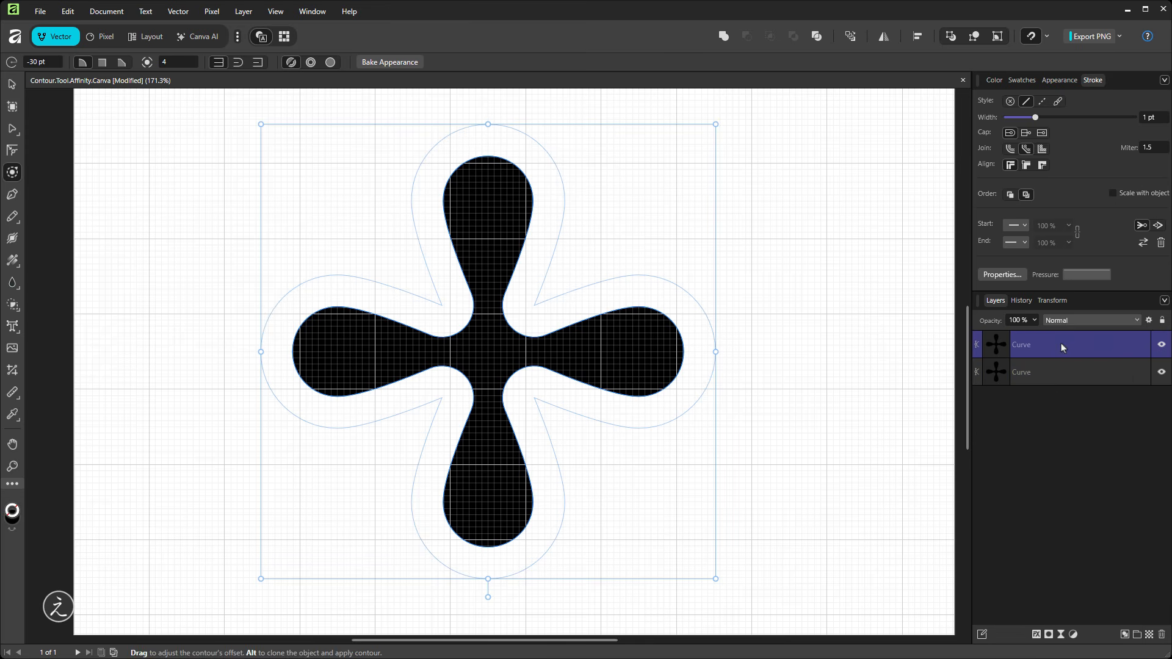
Fill the upper curve with magenta, remove its stroke, and lock it
{"action": "left_click", "coordinate": [1022, 81]}
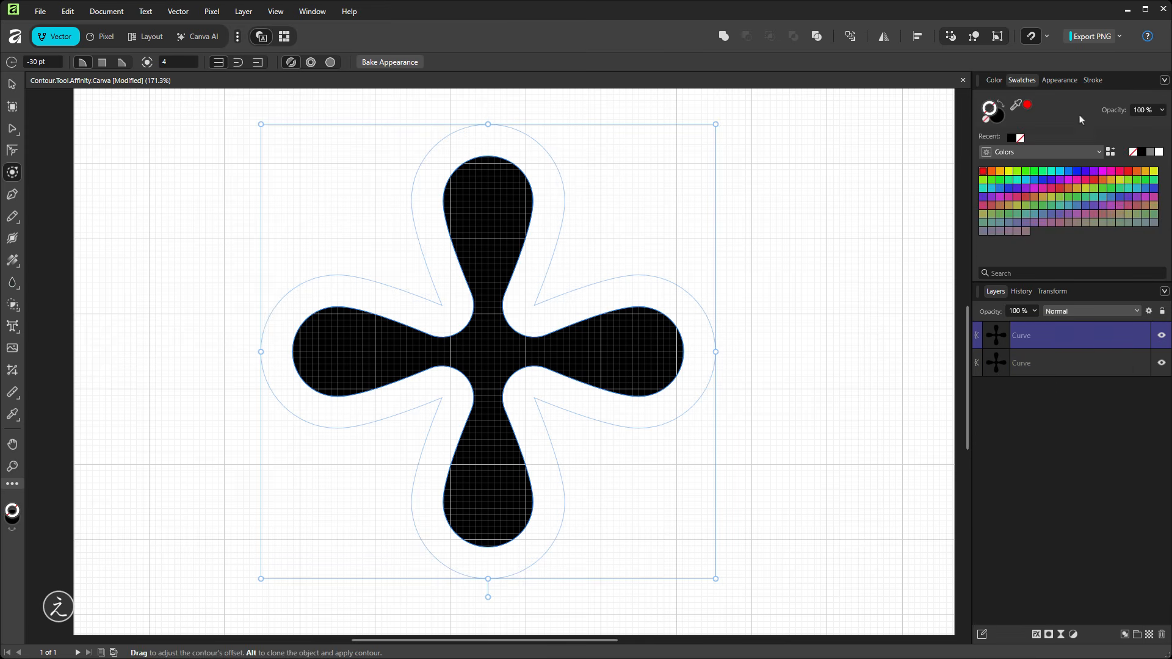
{"action": "left_click", "coordinate": [1111, 172]}
{"action": "left_click", "coordinate": [999, 106]}
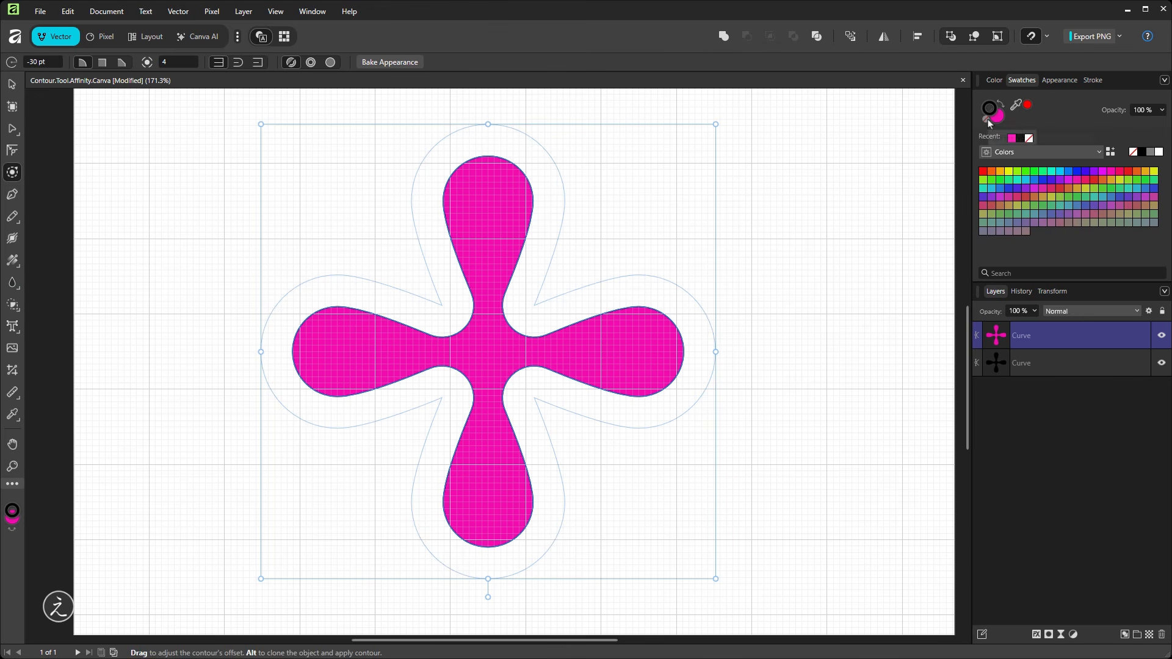
{"action": "left_click", "coordinate": [985, 120]}
{"action": "left_click", "coordinate": [1163, 312]}
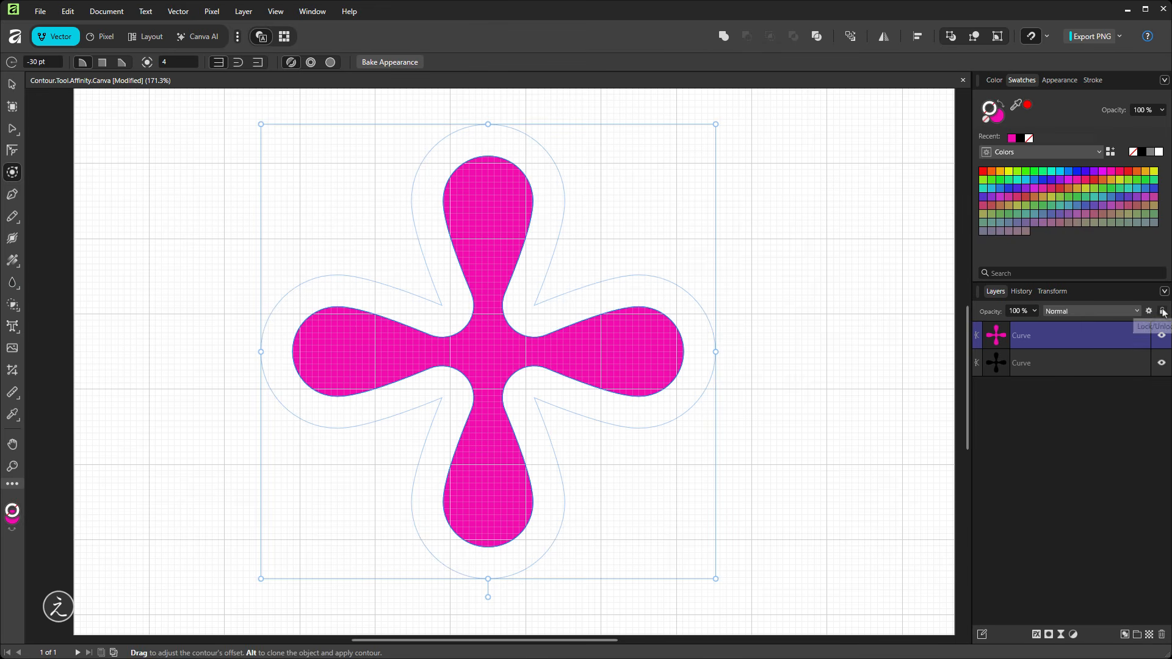
Set the contour radius of the lower black curve to -20 pt so it extends around the magenta shape
{"action": "left_click", "coordinate": [1055, 371]}
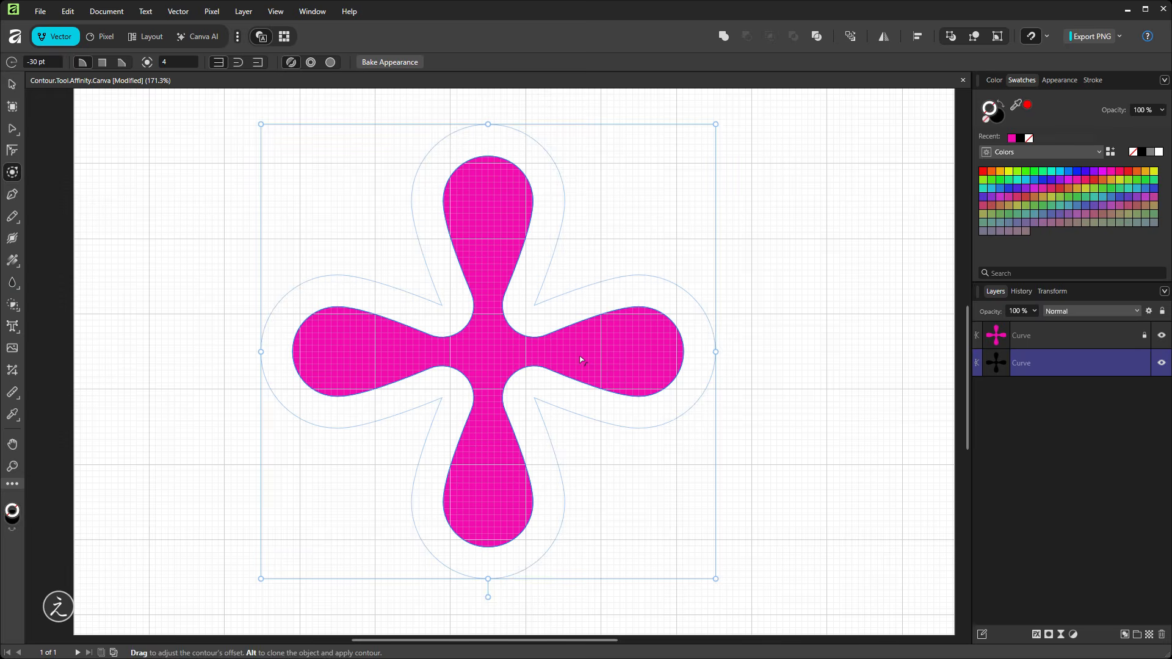
{"action": "left_click_drag", "start_coordinate": [581, 360], "coordinate": [592, 370]}
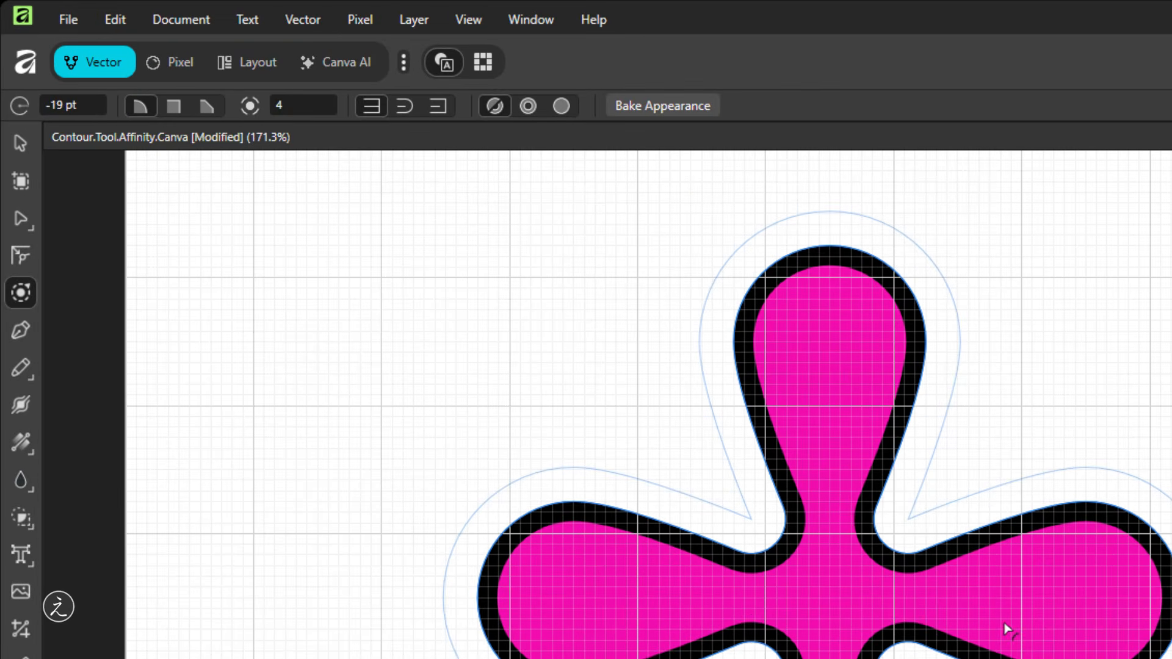
{"action": "left_click_drag", "start_coordinate": [1004, 624], "coordinate": [1003, 623]}
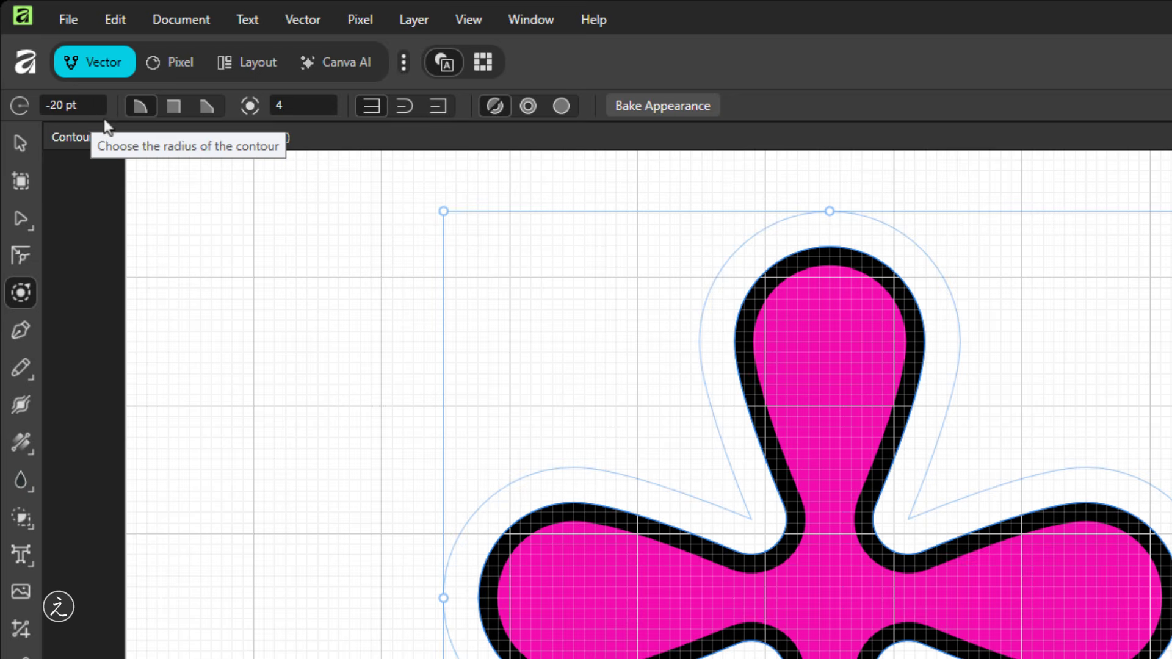
Convert the contoured black shape to editable curves
{"action": "left_click", "coordinate": [21, 142]}
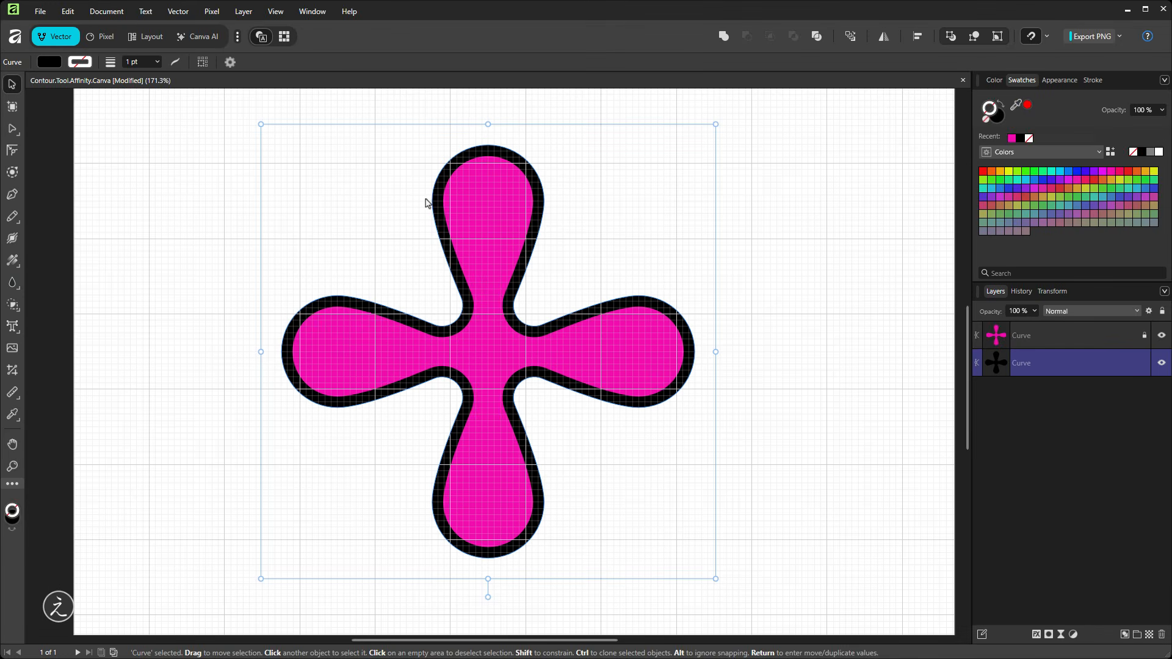
{"action": "left_click", "coordinate": [178, 11]}
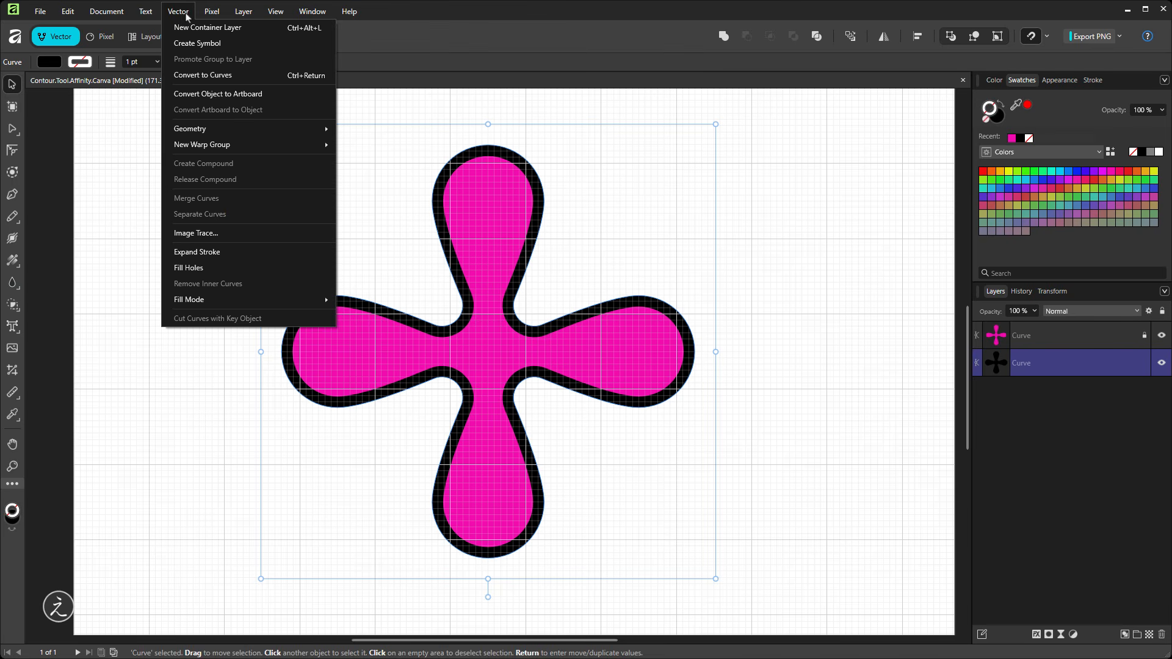
{"action": "left_click", "coordinate": [262, 74]}
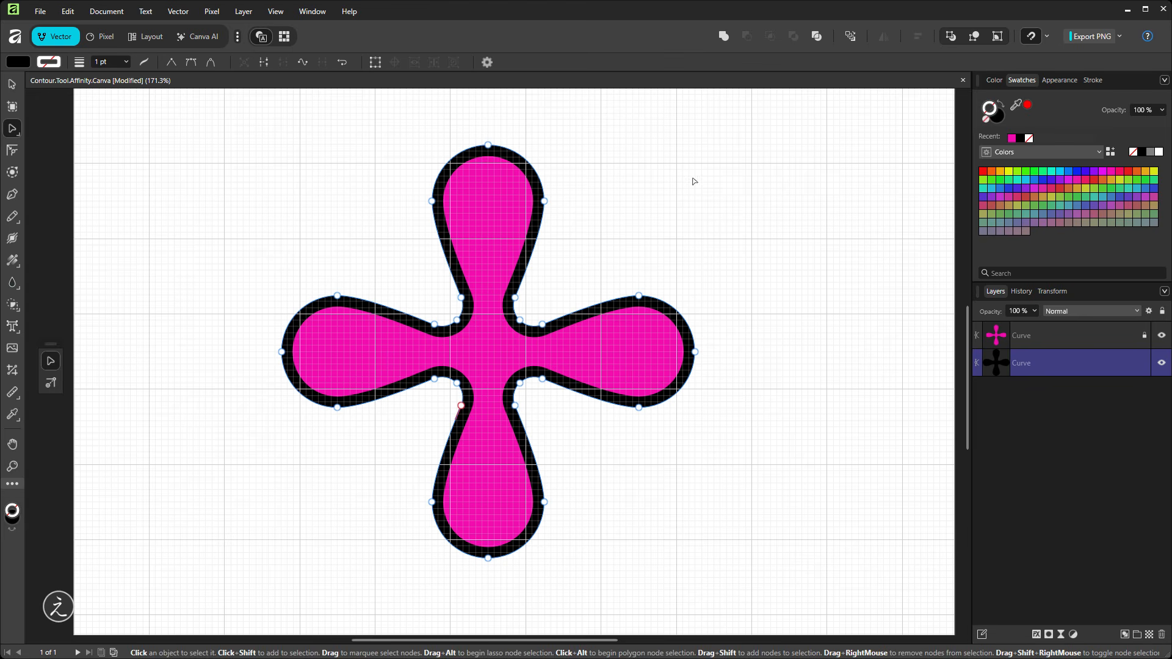
Swap the black shape's fill and stroke to make it an outline, and set its stroke width to 3 pt
{"action": "left_click", "coordinate": [1002, 117]}
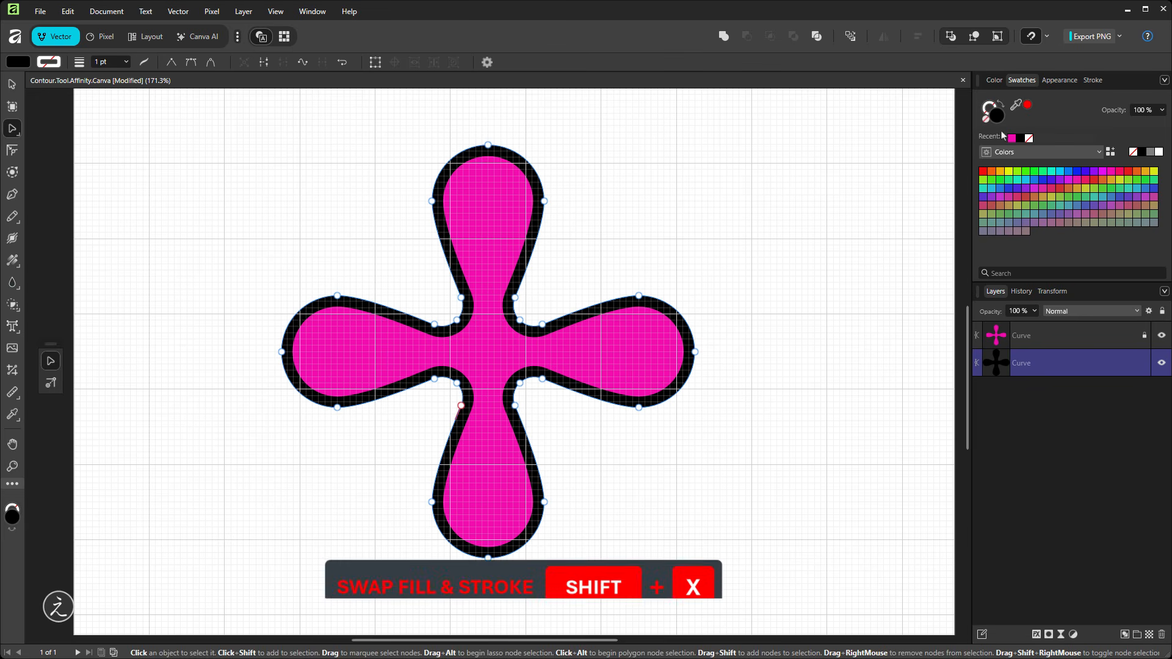
{"action": "left_click", "coordinate": [1001, 107]}
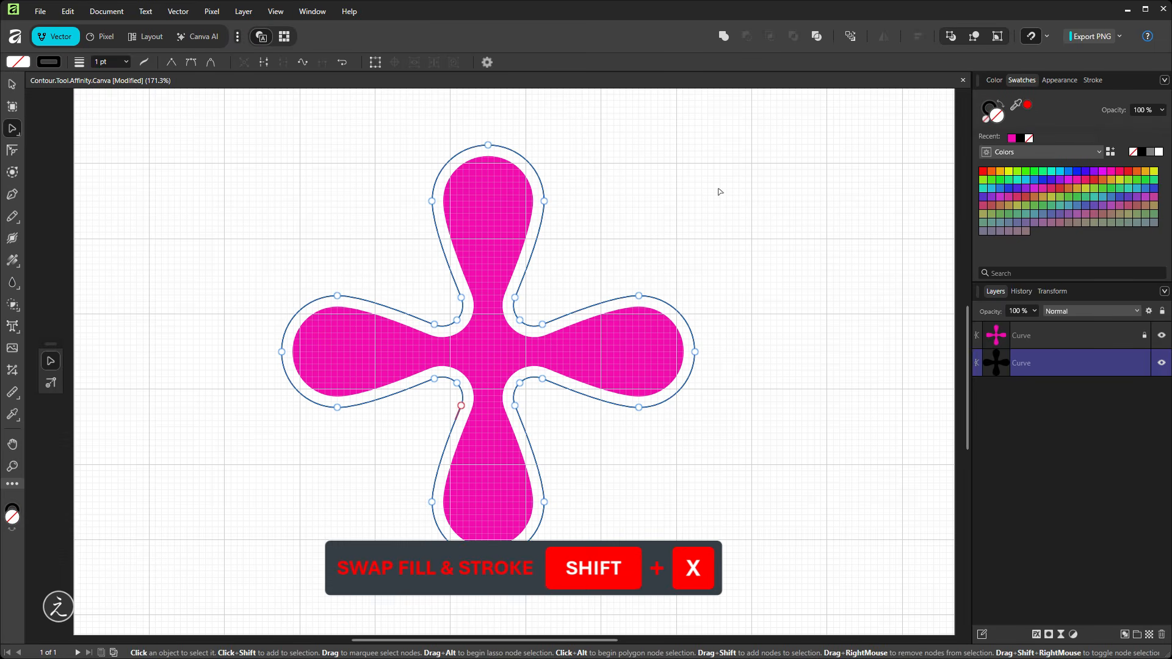
{"action": "left_click", "coordinate": [1093, 80]}
{"action": "left_click", "coordinate": [1151, 117]}
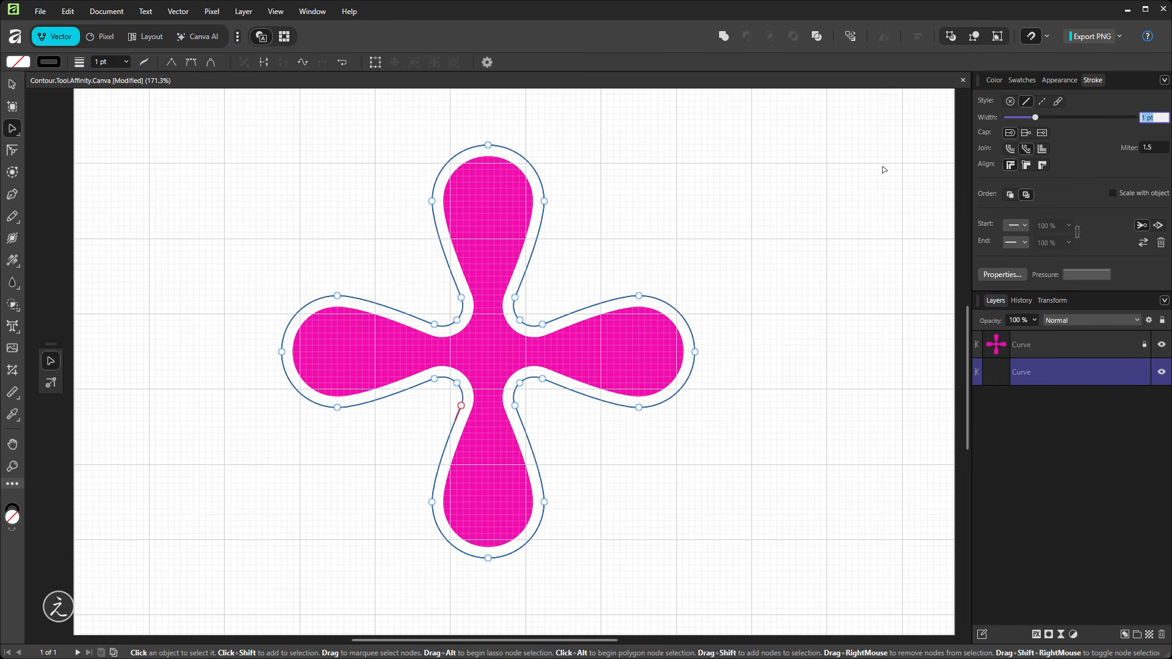
{"action": "type", "text": "3"}
{"action": "key", "text": "Return"}
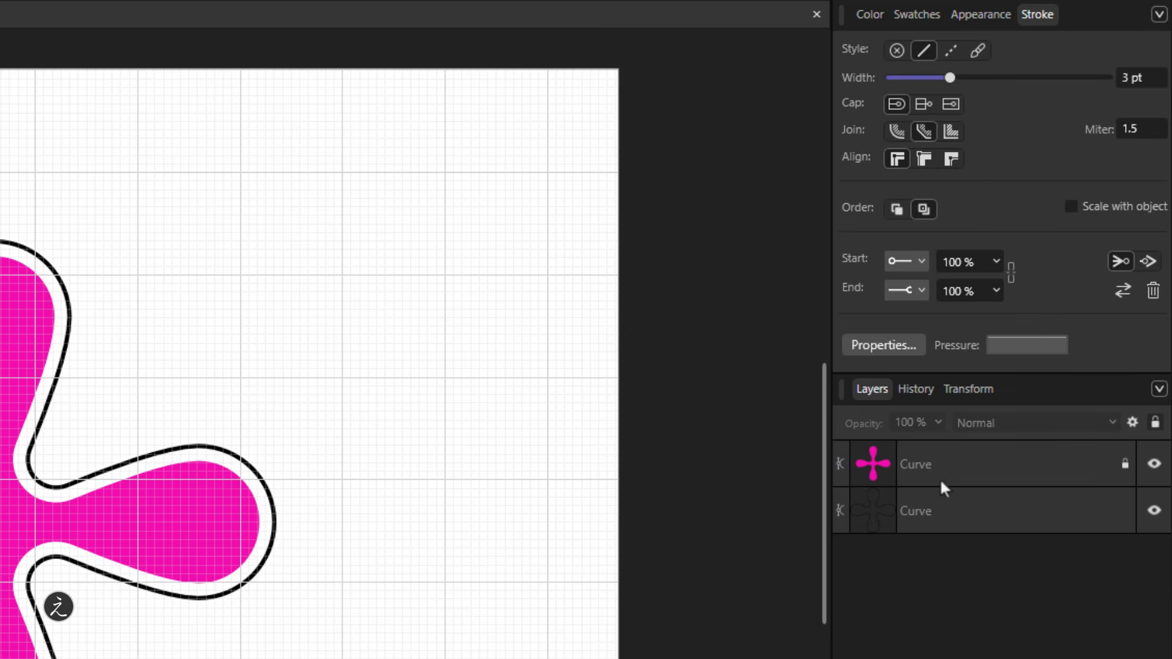
Rename the magenta shape's layer as Fill and the outline's layer as Stroke
{"action": "double_click", "coordinate": [916, 463]}
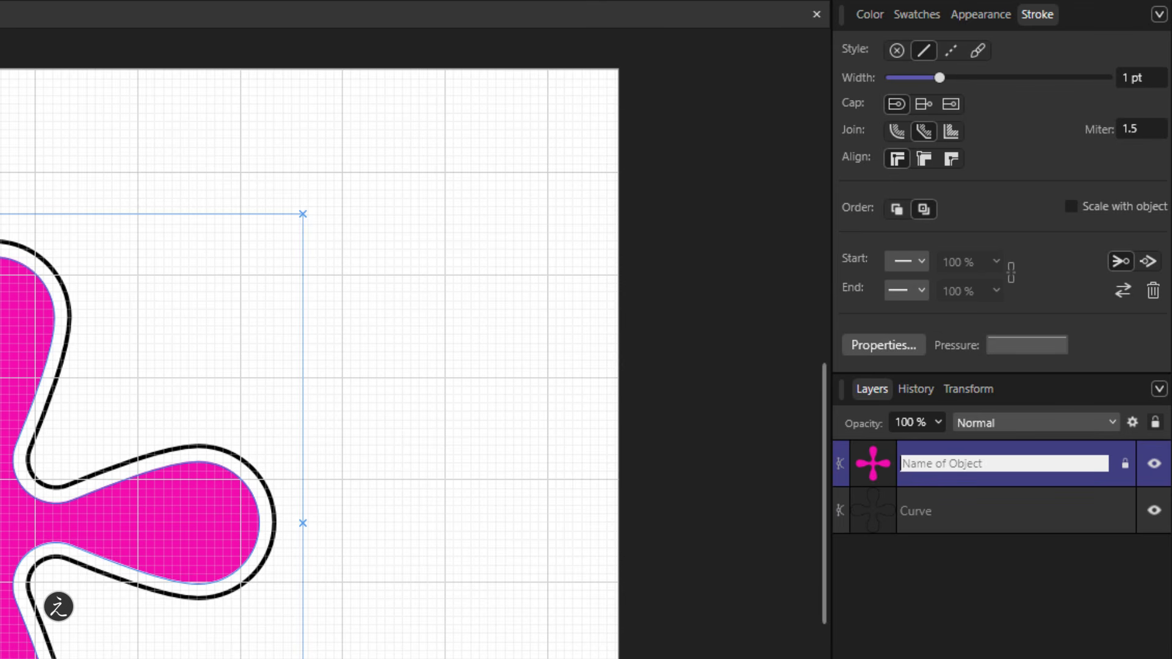
{"action": "type", "text": "Fill"}
{"action": "key", "text": "Return"}
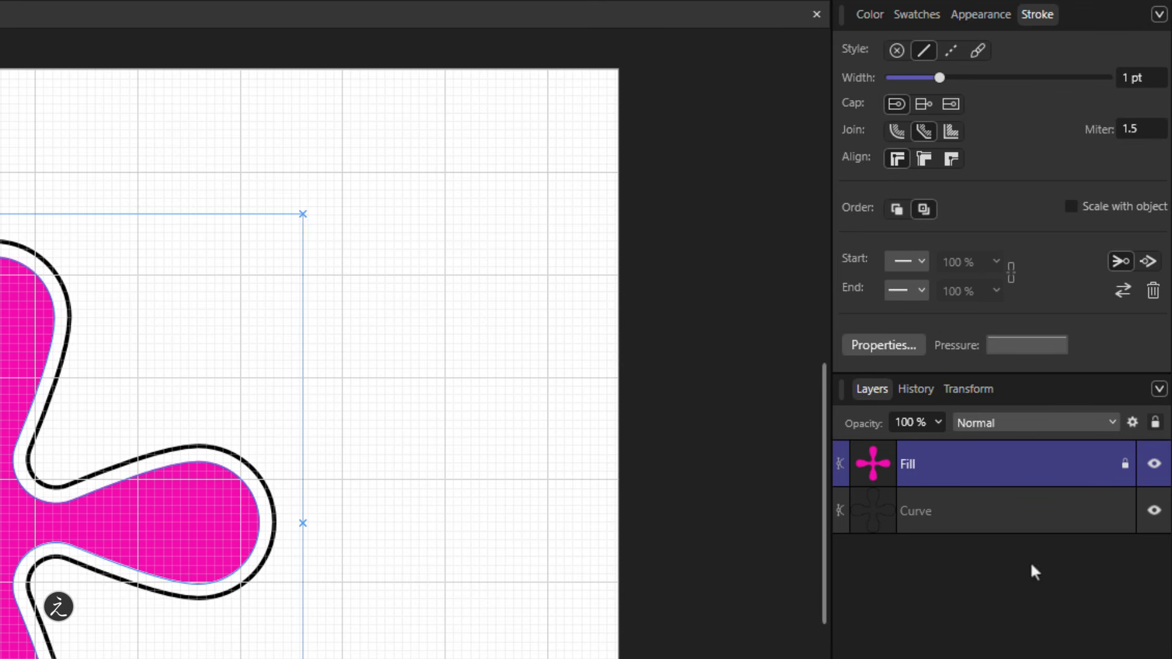
{"action": "double_click", "coordinate": [914, 514]}
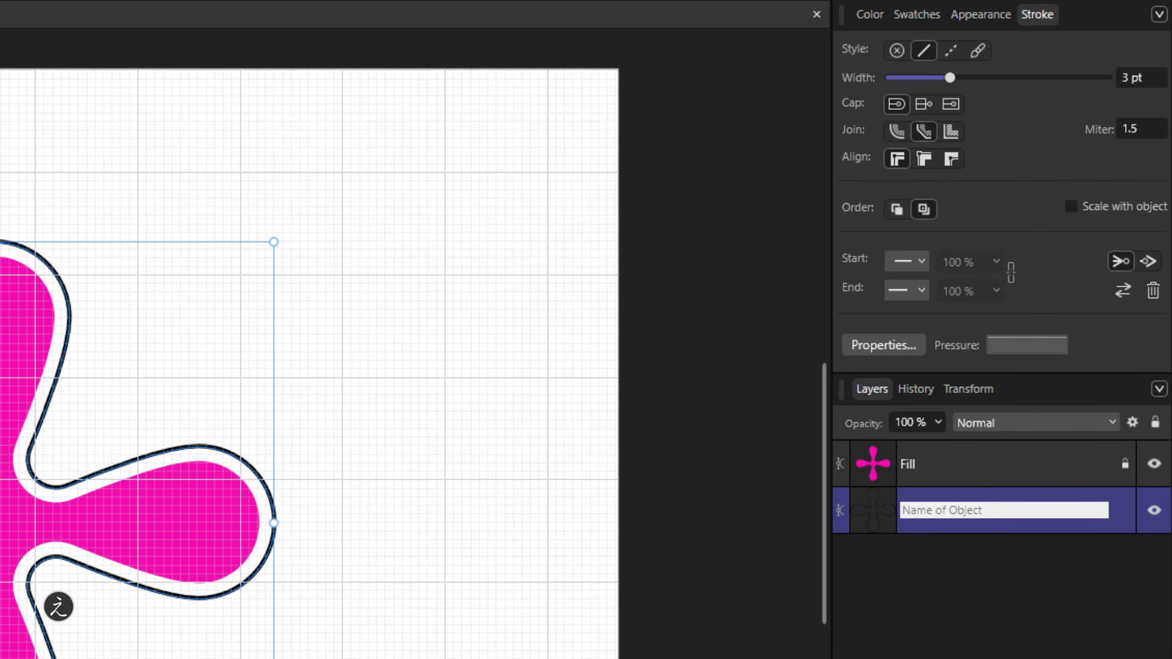
{"action": "type", "text": "Stroke"}
{"action": "key", "text": "Return"}
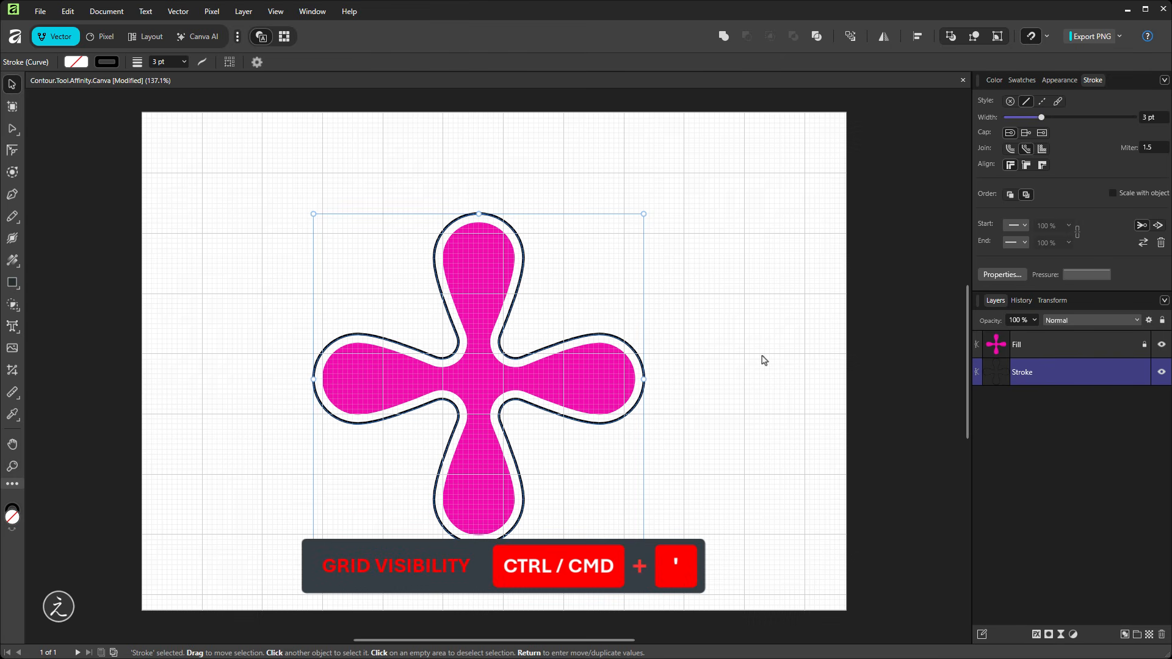
Hide the grid and remove the Stroke outline's upper-right inner corner by breaking the curve at its middle node and deleting the corner's three nodes
{"action": "key", "text": "ctrl+apostrophe"}
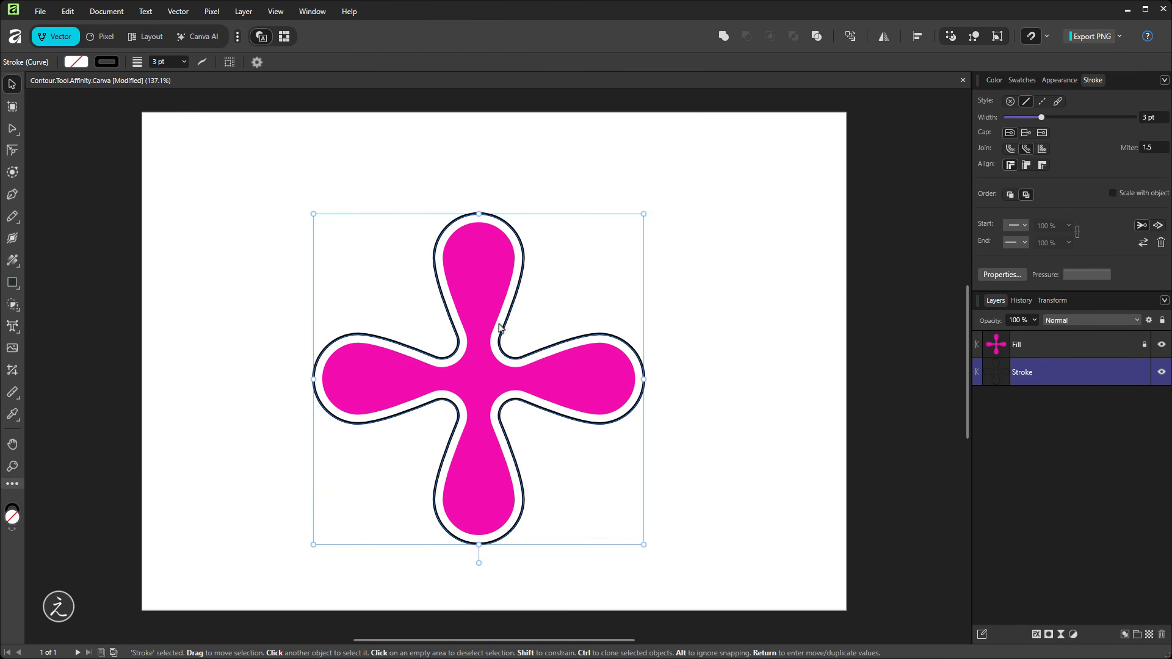
{"action": "scroll", "coordinate": [503, 374], "scroll_direction": "up", "scroll_amount": 1}
{"action": "scroll", "coordinate": [504, 375], "scroll_direction": "up", "scroll_amount": 5}
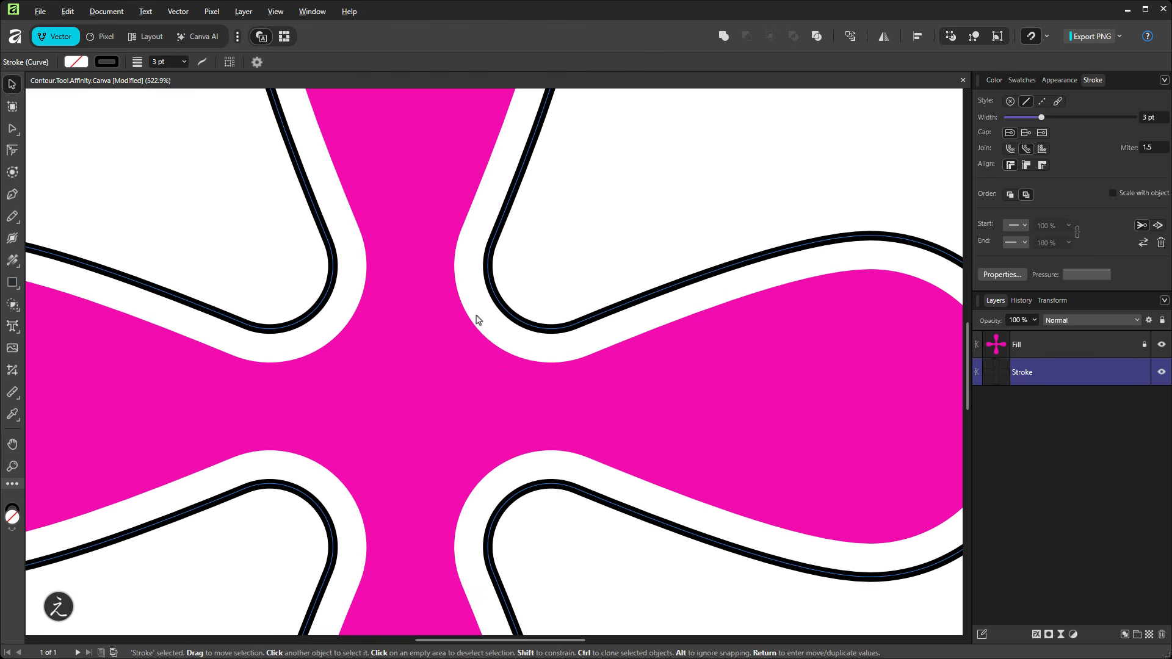
{"action": "left_click", "coordinate": [12, 128]}
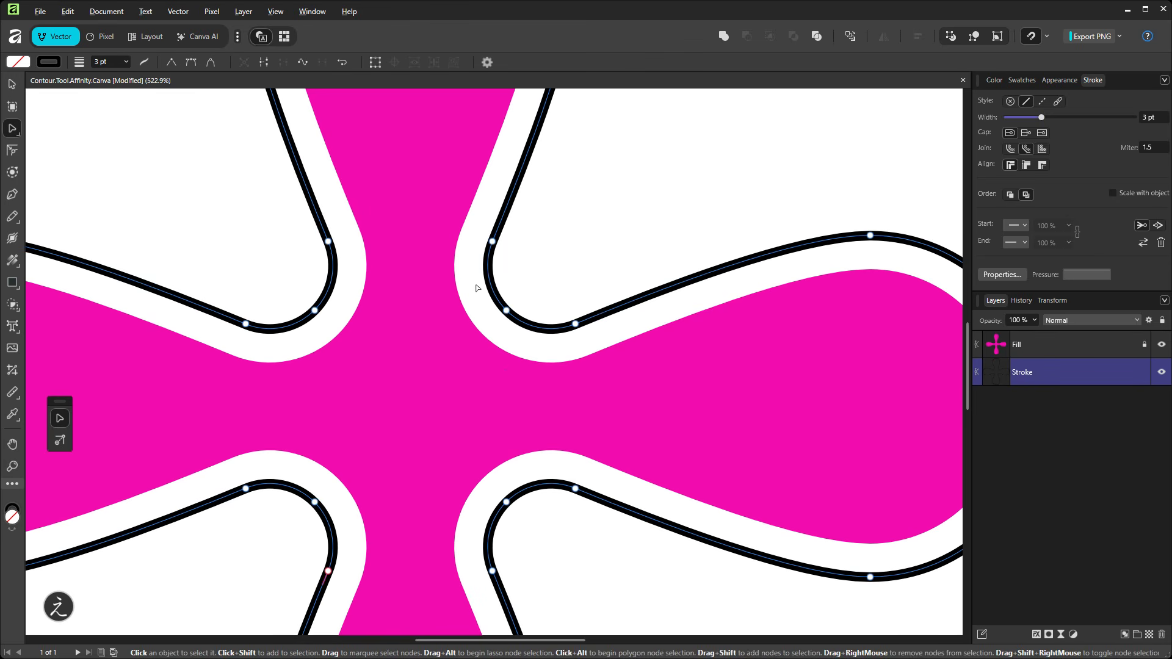
{"action": "left_click_drag", "start_coordinate": [477, 289], "coordinate": [519, 336]}
{"action": "left_click", "coordinate": [264, 63]}
{"action": "left_click_drag", "start_coordinate": [452, 208], "coordinate": [595, 357]}
{"action": "key", "text": "Delete"}
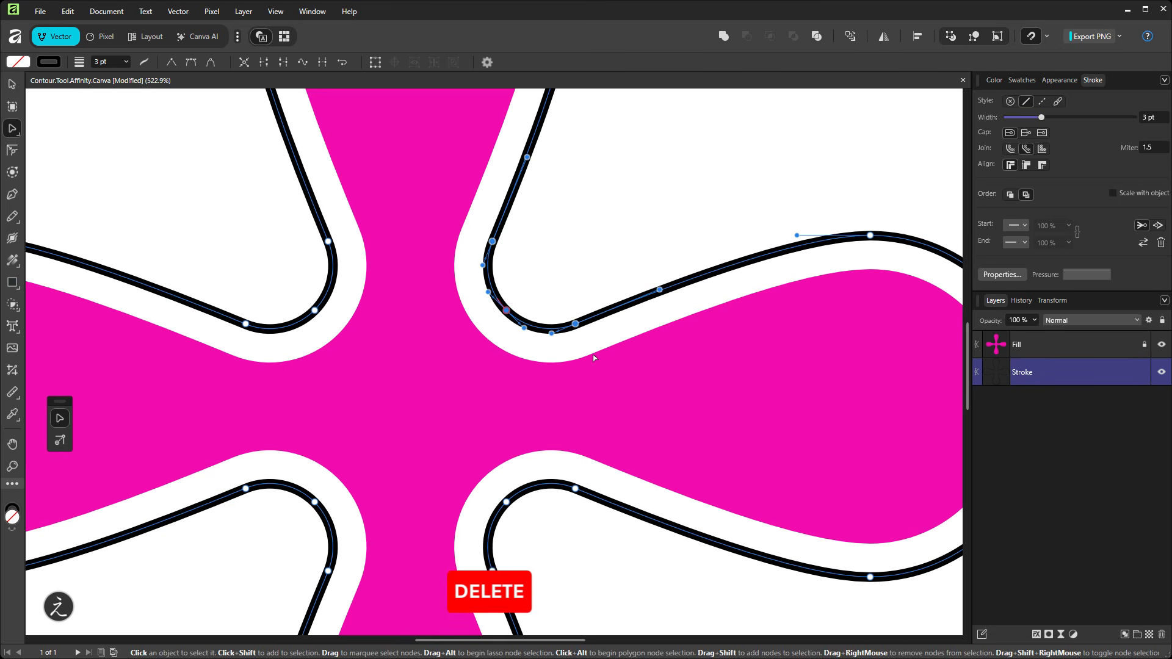
Break the Stroke outline at the middle node of its lower-right inner corner and delete that corner's nodes
{"action": "left_click_drag", "start_coordinate": [614, 400], "coordinate": [525, 187]}
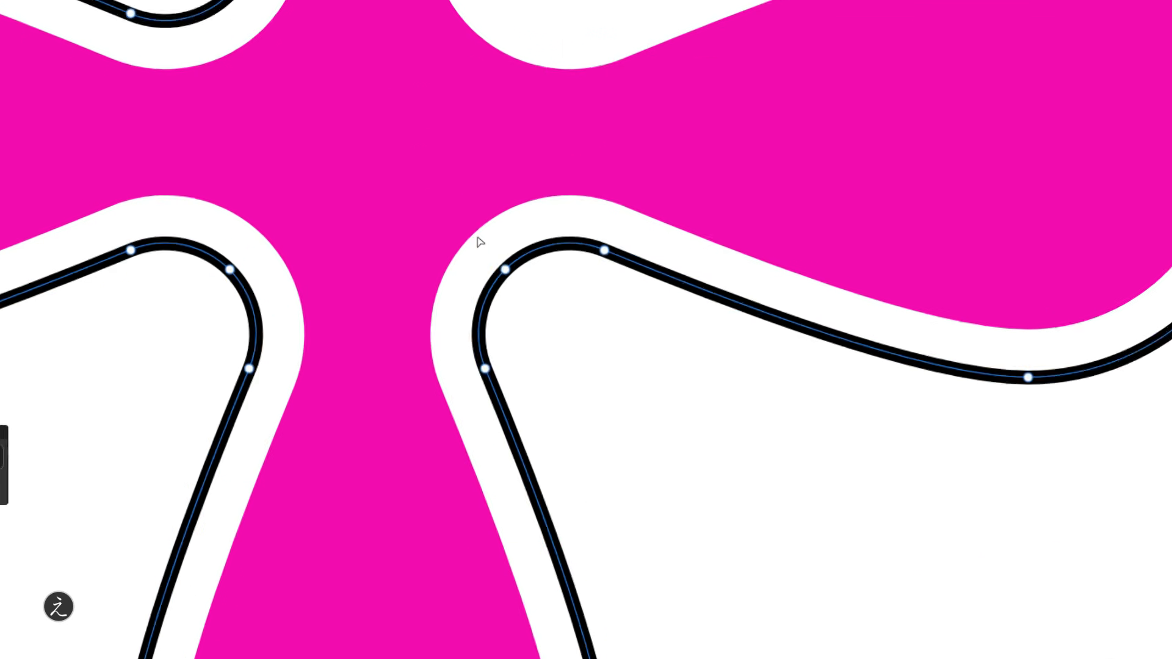
{"action": "left_click_drag", "start_coordinate": [399, 266], "coordinate": [448, 320]}
{"action": "left_click_drag", "start_coordinate": [608, 313], "coordinate": [609, 314]}
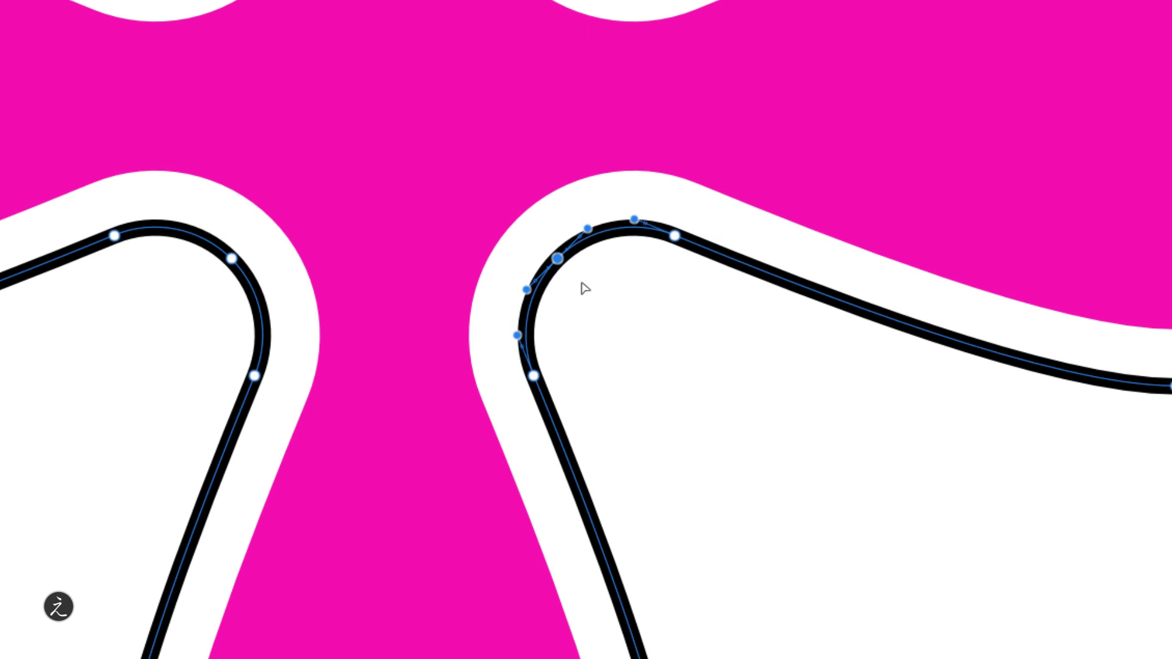
{"action": "right_click", "coordinate": [560, 262]}
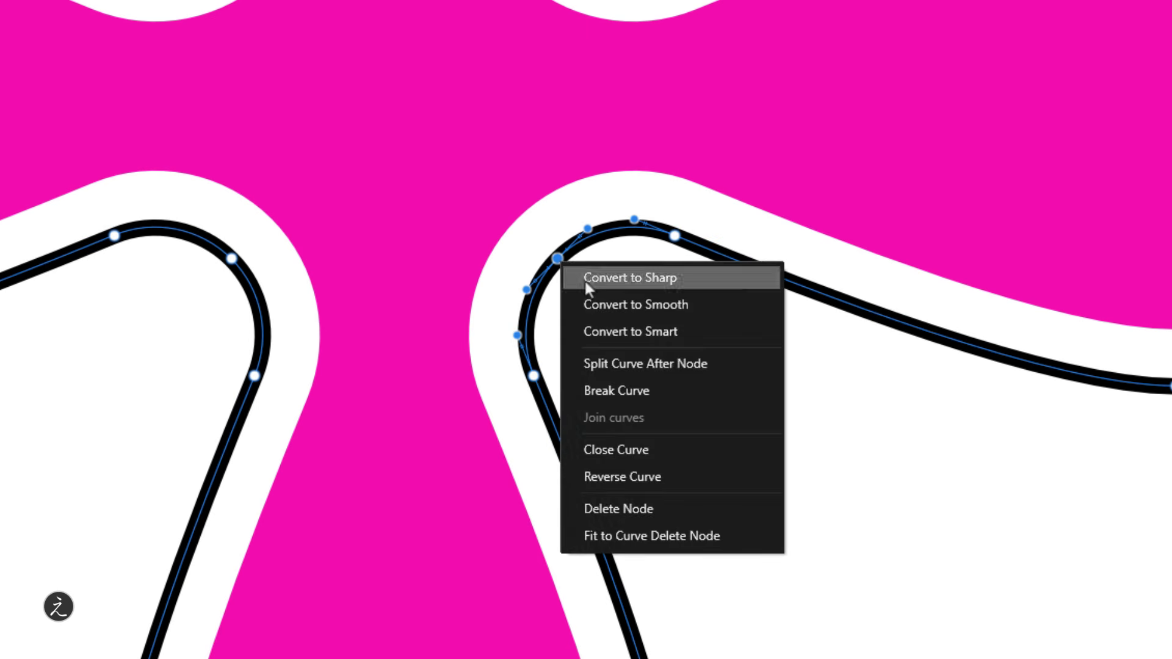
{"action": "left_click", "coordinate": [669, 389]}
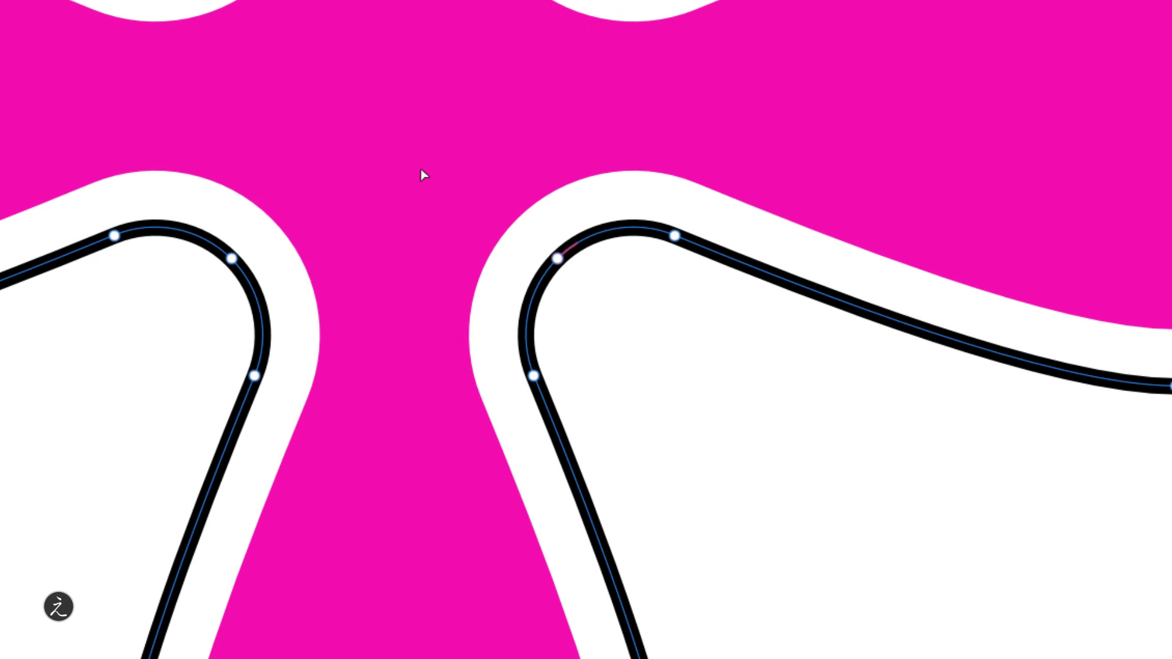
{"action": "left_click_drag", "start_coordinate": [452, 178], "coordinate": [712, 458]}
{"action": "key", "text": "Delete"}
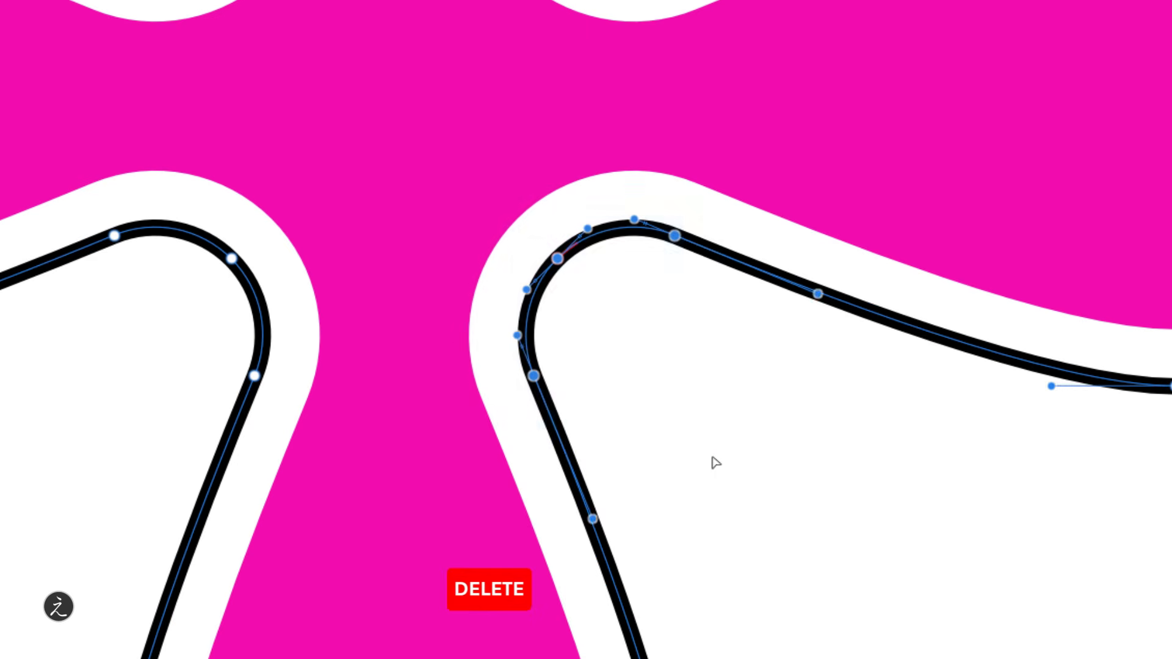
Break the Stroke outline at the middle node of its lower-left inner corner and delete that corner's nodes
{"action": "scroll", "coordinate": [418, 306], "scroll_direction": "left", "scroll_amount": 5}
{"action": "scroll", "coordinate": [419, 306], "scroll_direction": "up", "scroll_amount": 2}
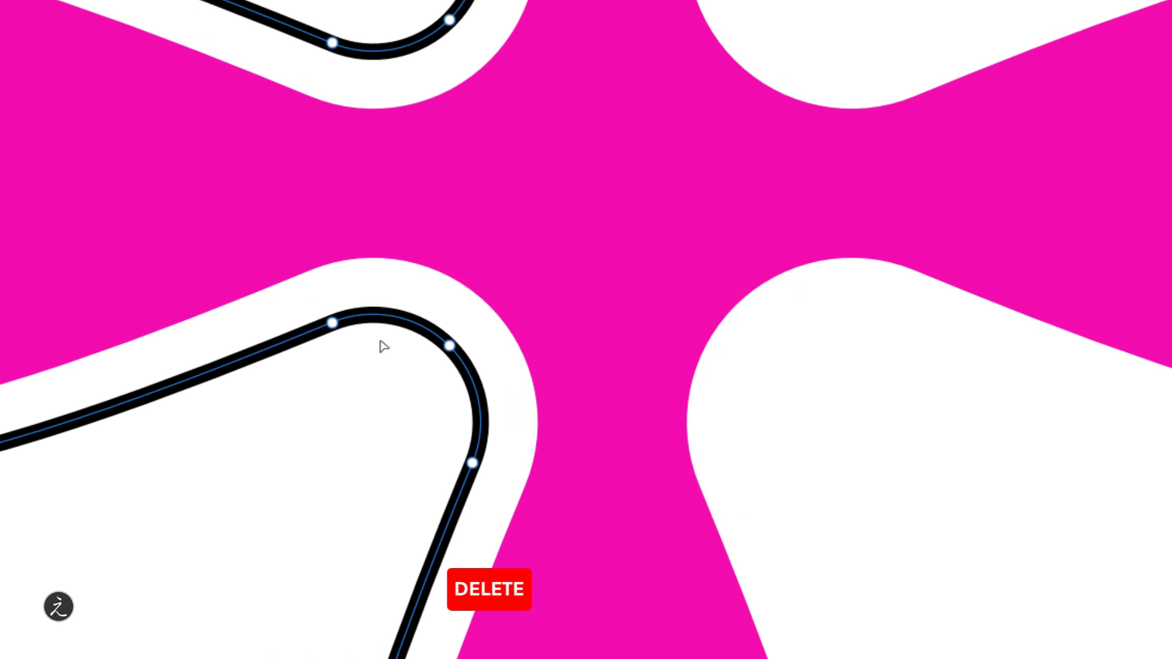
{"action": "left_click_drag", "start_coordinate": [416, 292], "coordinate": [482, 371]}
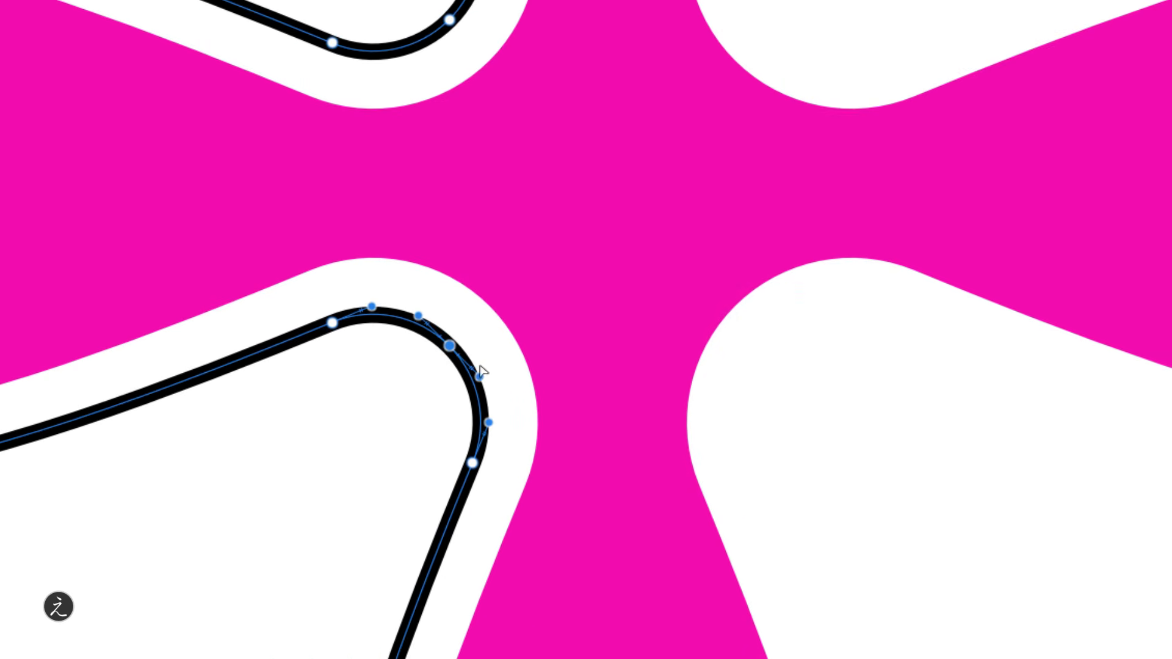
{"action": "right_click", "coordinate": [450, 347]}
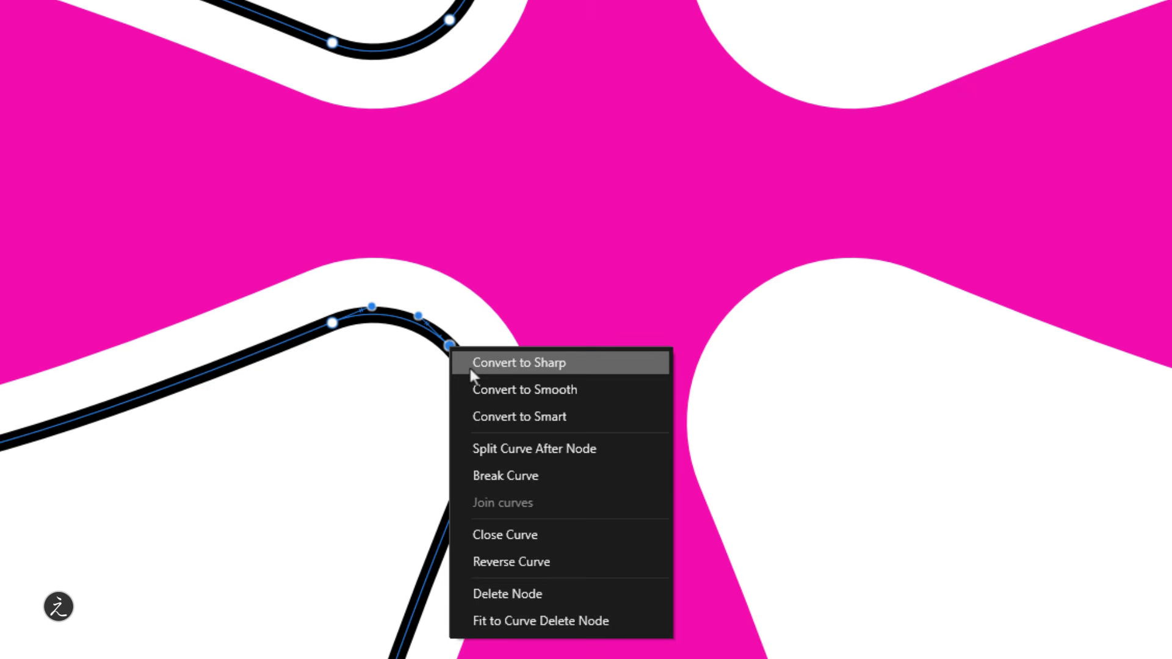
{"action": "left_click", "coordinate": [539, 475]}
{"action": "left_click_drag", "start_coordinate": [301, 278], "coordinate": [526, 514]}
{"action": "key", "text": "Delete"}
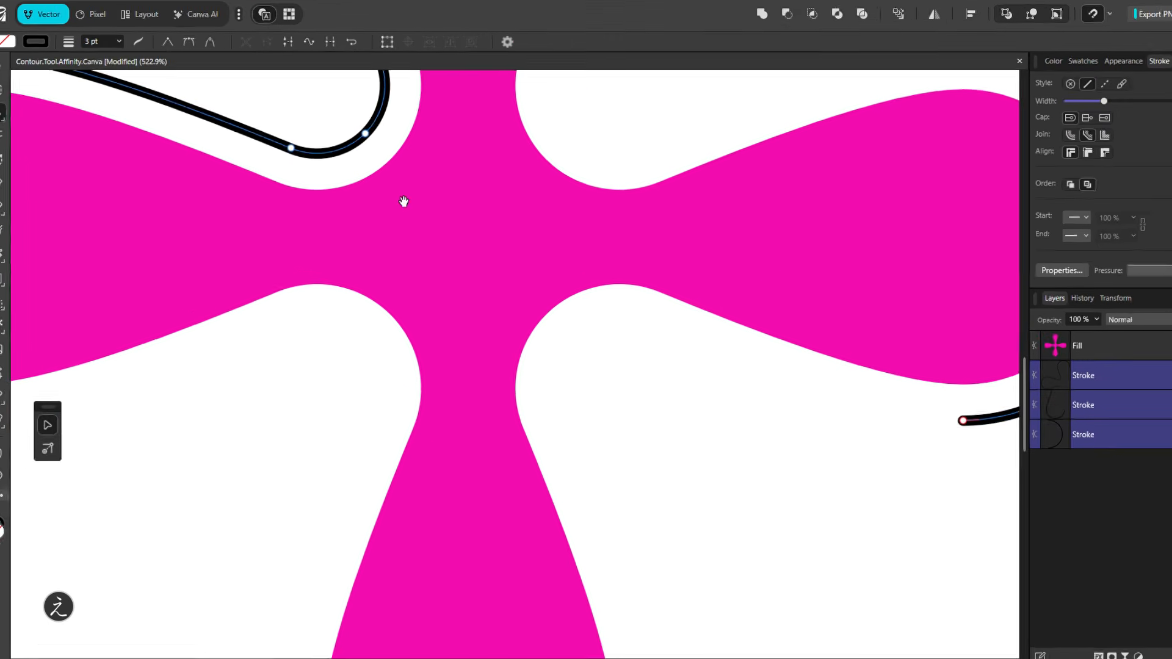
Break the Stroke outline at the middle node of its upper-left inner corner and delete that corner's nodes
{"action": "left_click_drag", "start_coordinate": [403, 202], "coordinate": [439, 368]}
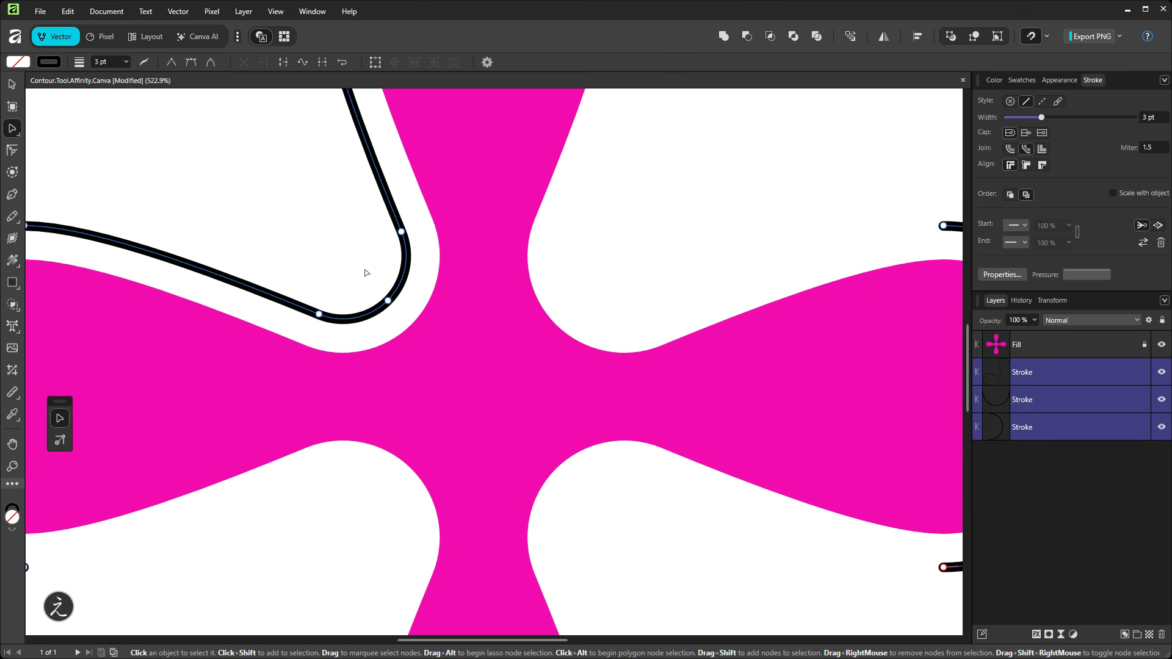
{"action": "left_click_drag", "start_coordinate": [371, 287], "coordinate": [395, 307]}
{"action": "left_click", "coordinate": [264, 61]}
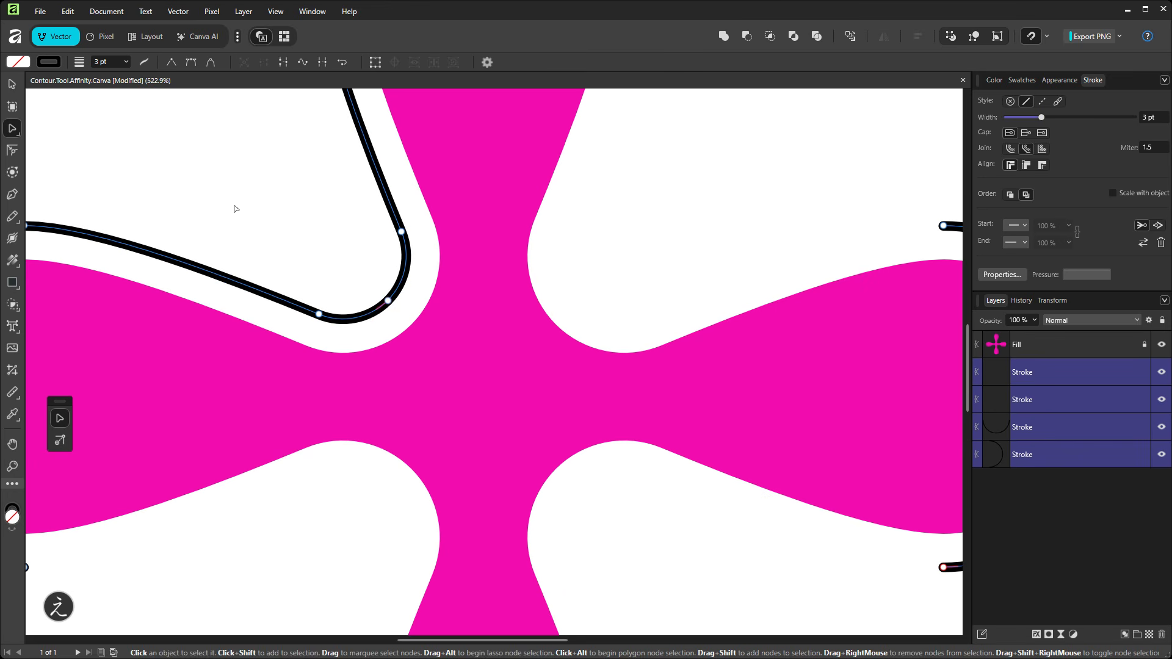
{"action": "left_click_drag", "start_coordinate": [235, 209], "coordinate": [426, 368]}
{"action": "key", "text": "Delete"}
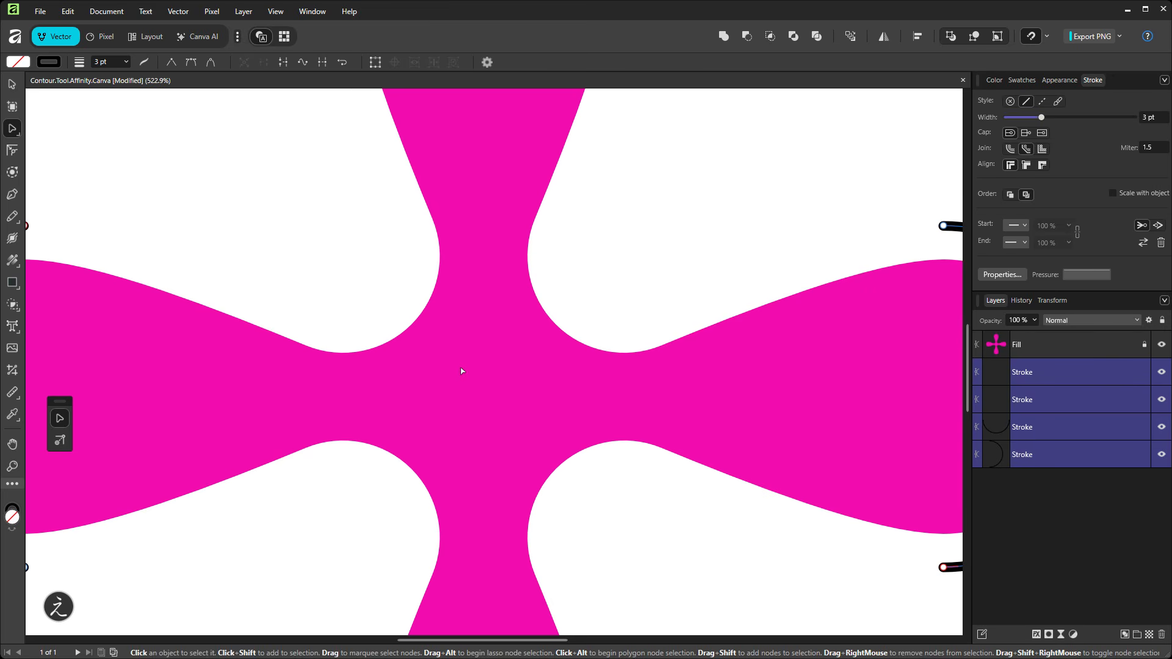
Add Circle arrowheads to both the start and end of the four Stroke arcs, and deselect them
{"action": "scroll", "coordinate": [465, 371], "scroll_direction": "down", "scroll_amount": 6}
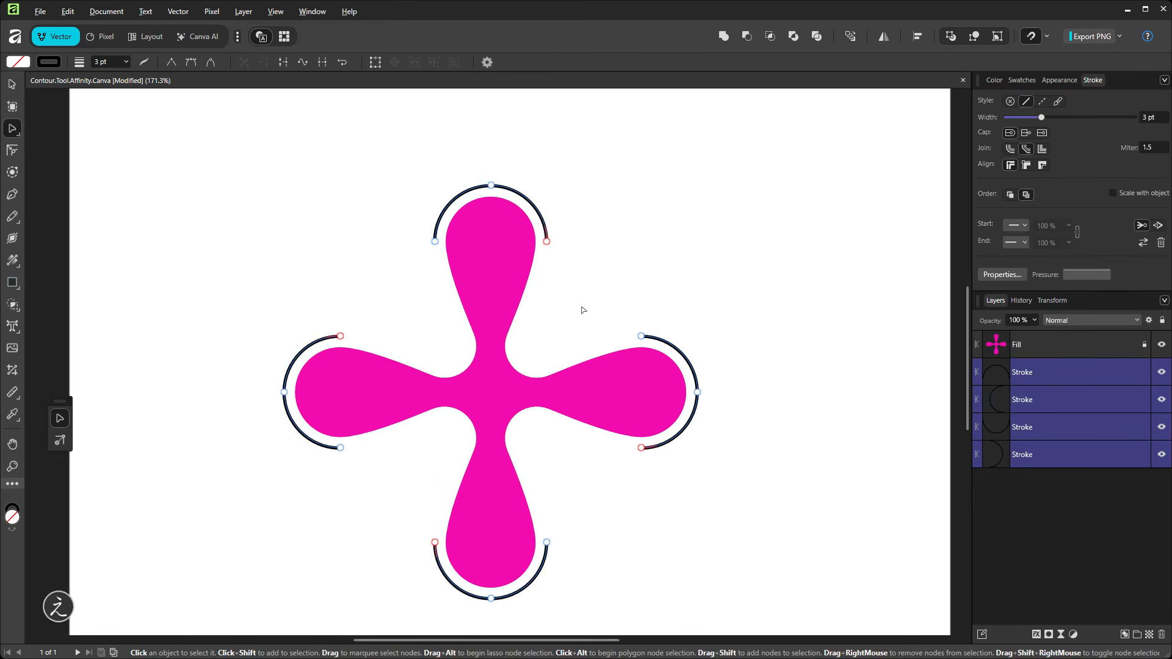
{"action": "mouse_move", "coordinate": [581, 309]}
{"action": "left_mouse_down"}
{"action": "mouse_move", "coordinate": [529, 263]}
{"action": "mouse_move", "coordinate": [594, 275]}
{"action": "mouse_move", "coordinate": [570, 267]}
{"action": "left_mouse_up"}
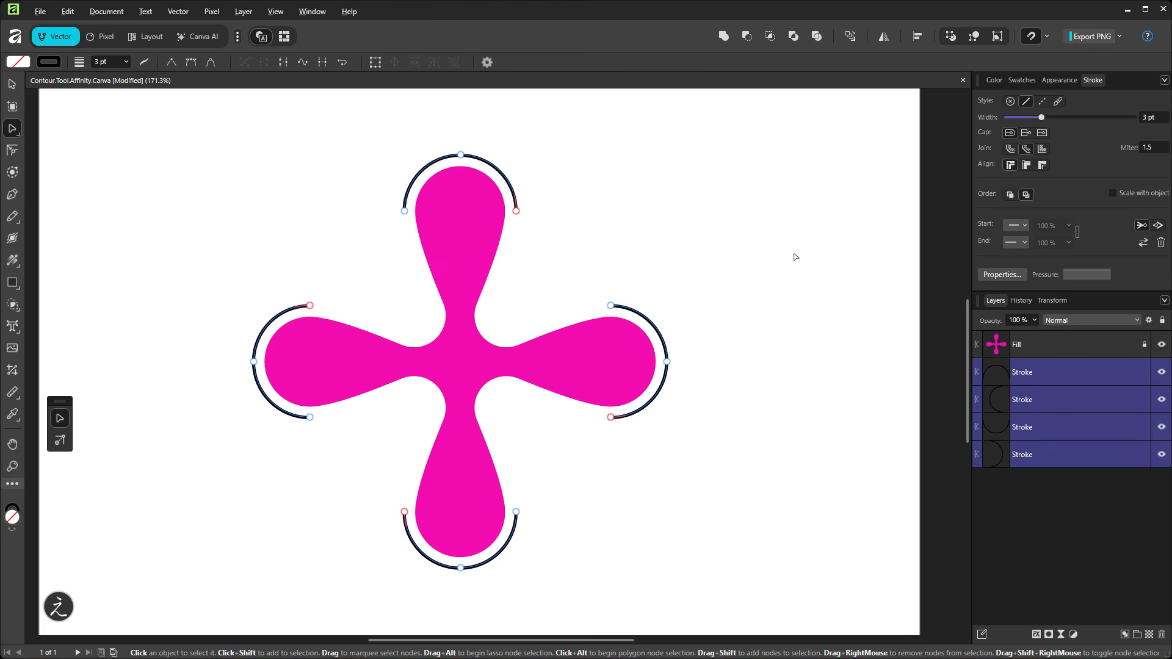
{"action": "left_click", "coordinate": [12, 83]}
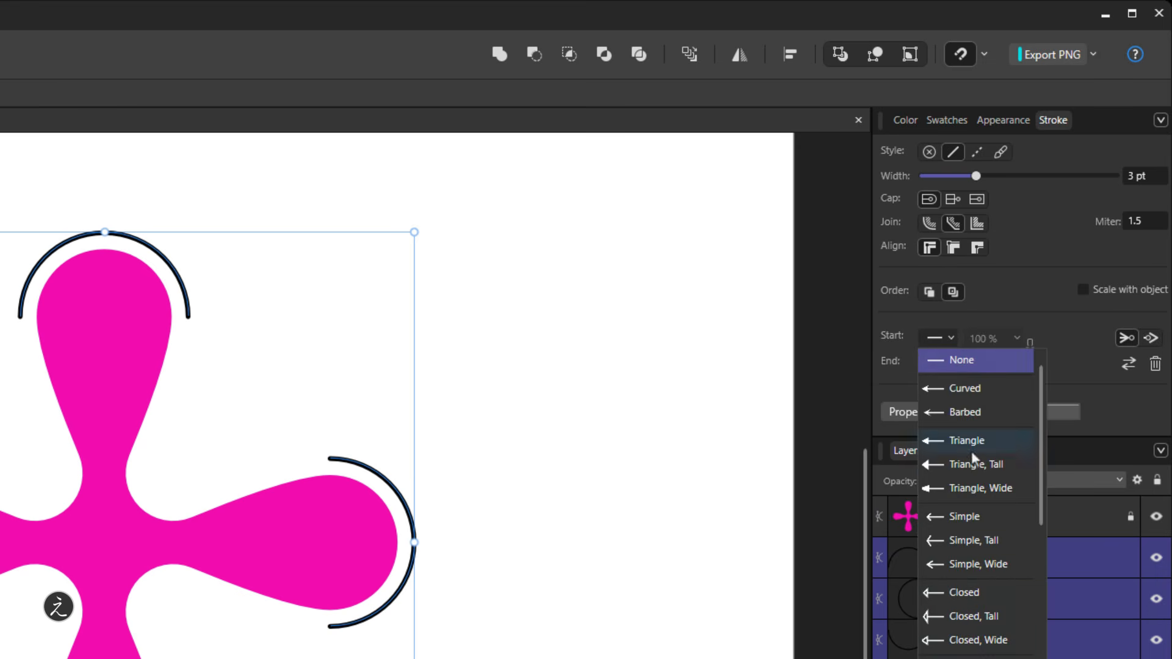
{"action": "scroll", "coordinate": [972, 458], "scroll_direction": "down", "scroll_amount": 3}
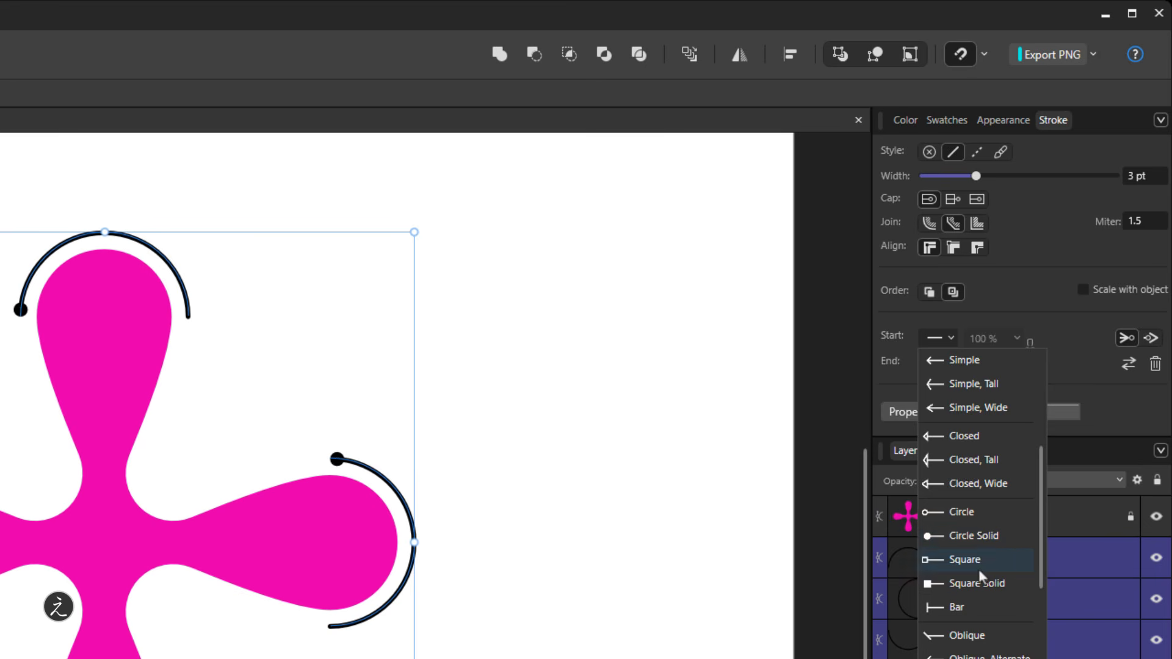
{"action": "left_click", "coordinate": [971, 513]}
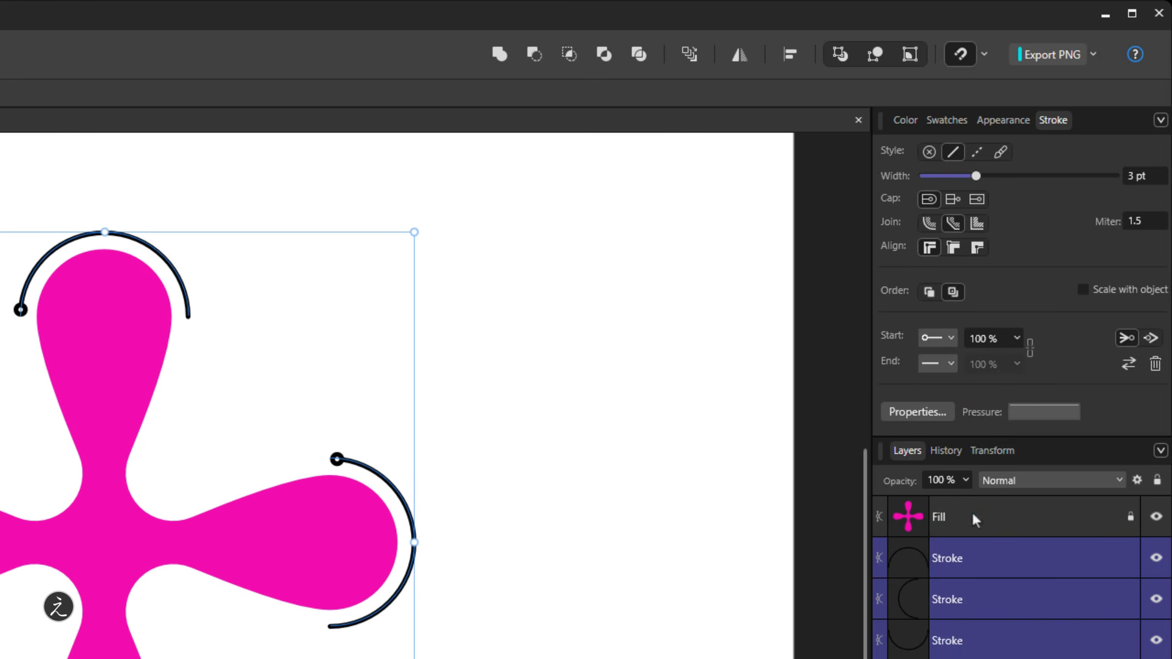
{"action": "left_click", "coordinate": [952, 363]}
{"action": "scroll", "coordinate": [979, 455], "scroll_direction": "down", "scroll_amount": 3}
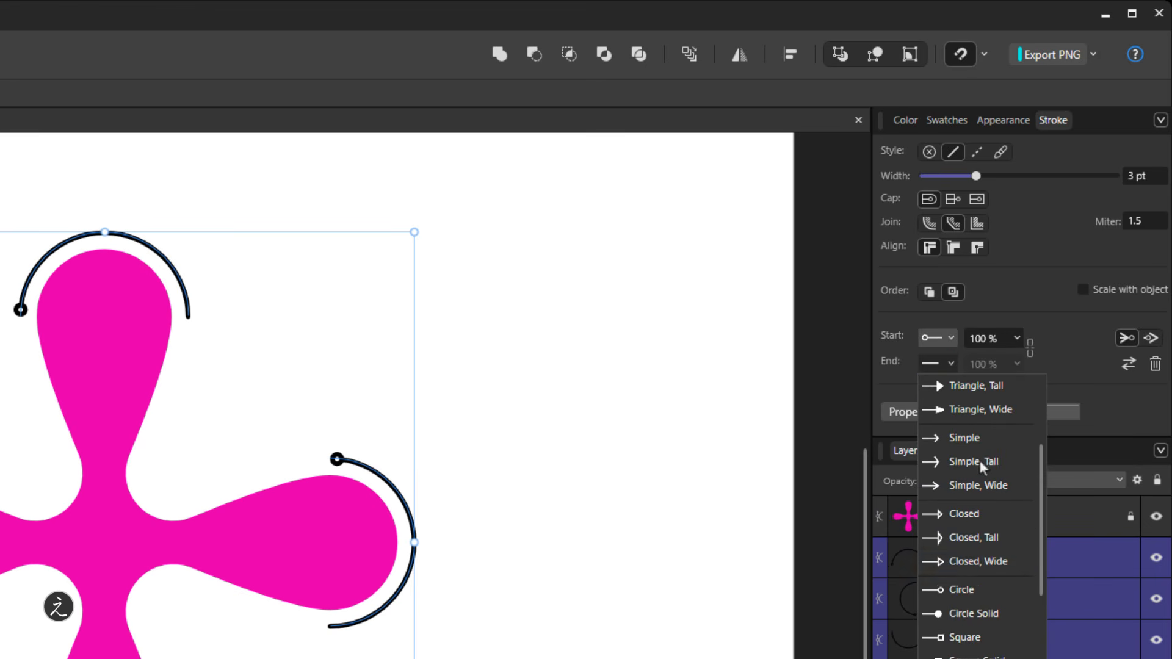
{"action": "left_click", "coordinate": [964, 591]}
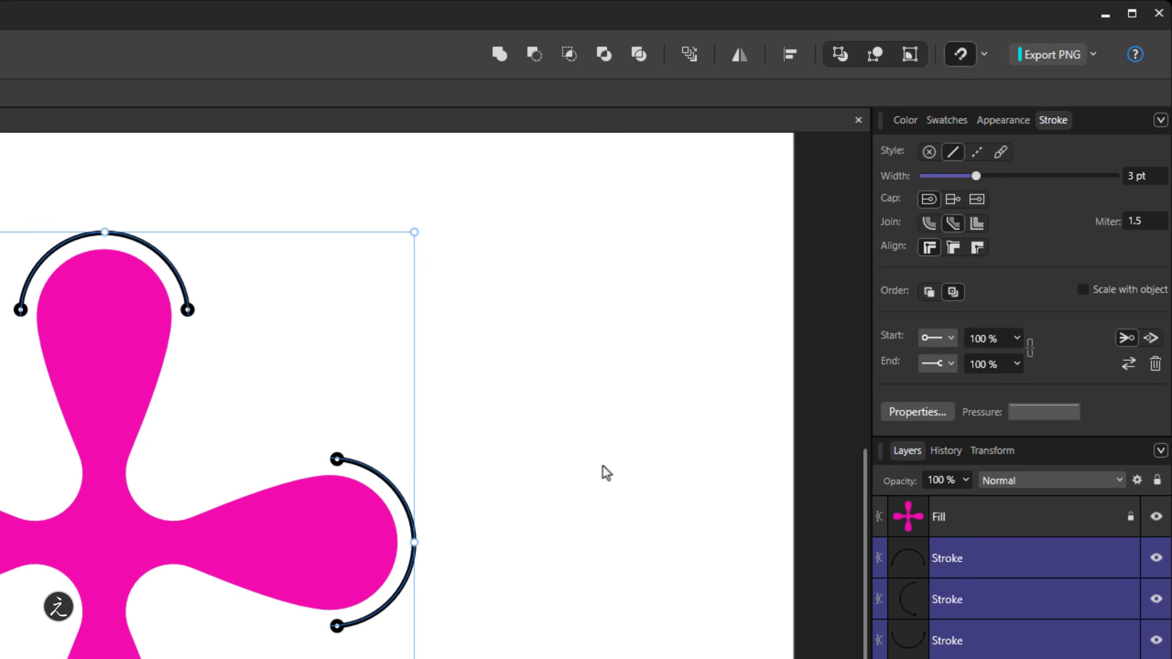
{"action": "left_click", "coordinate": [579, 459]}
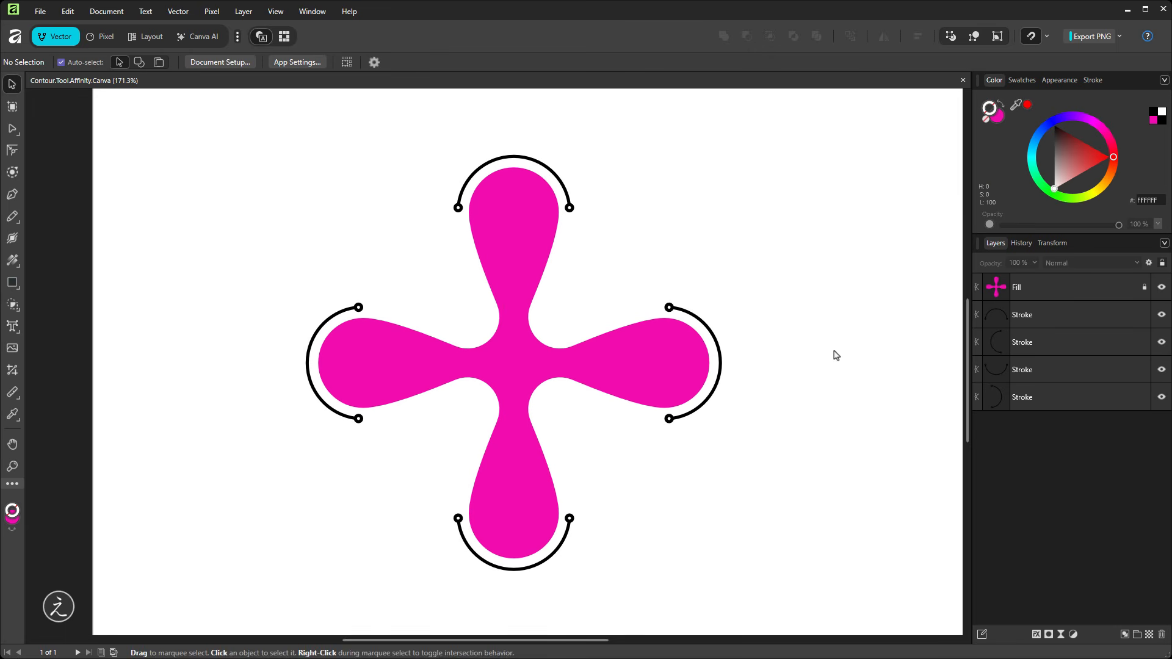
Change the fill colour of the Fill layer's petal shape to black
{"action": "left_click", "coordinate": [1074, 294]}
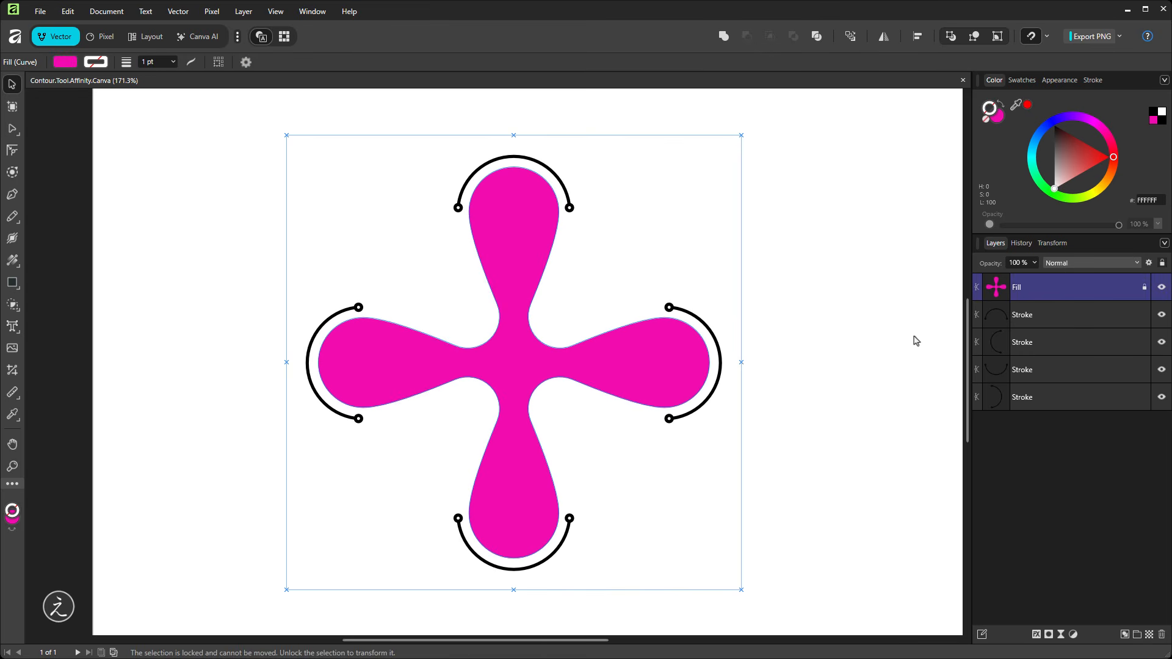
{"action": "left_click", "coordinate": [998, 123]}
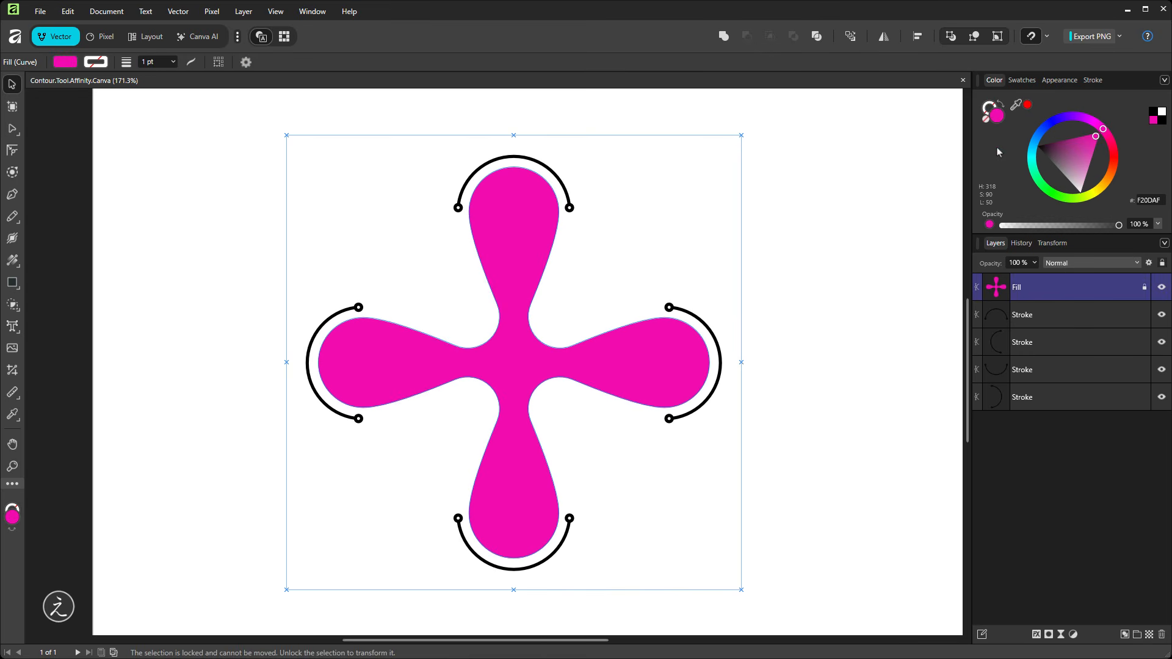
{"action": "left_click", "coordinate": [1153, 115]}
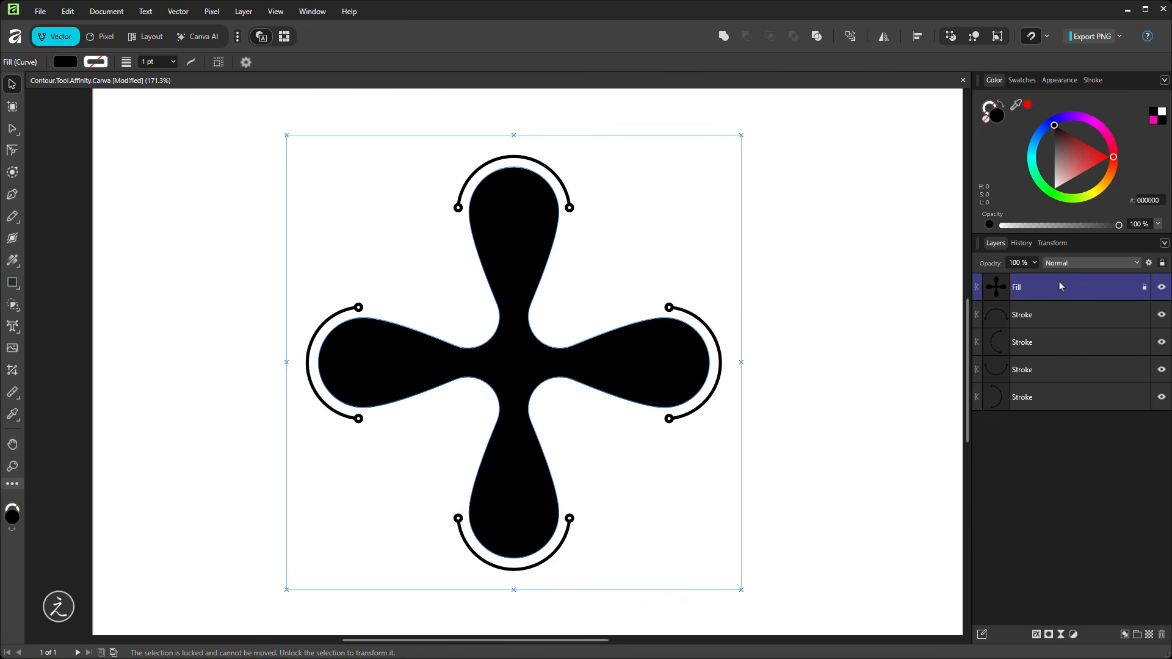
Duplicate the Fill layer and rename the copy as Stroke
{"action": "right_click", "coordinate": [1065, 297]}
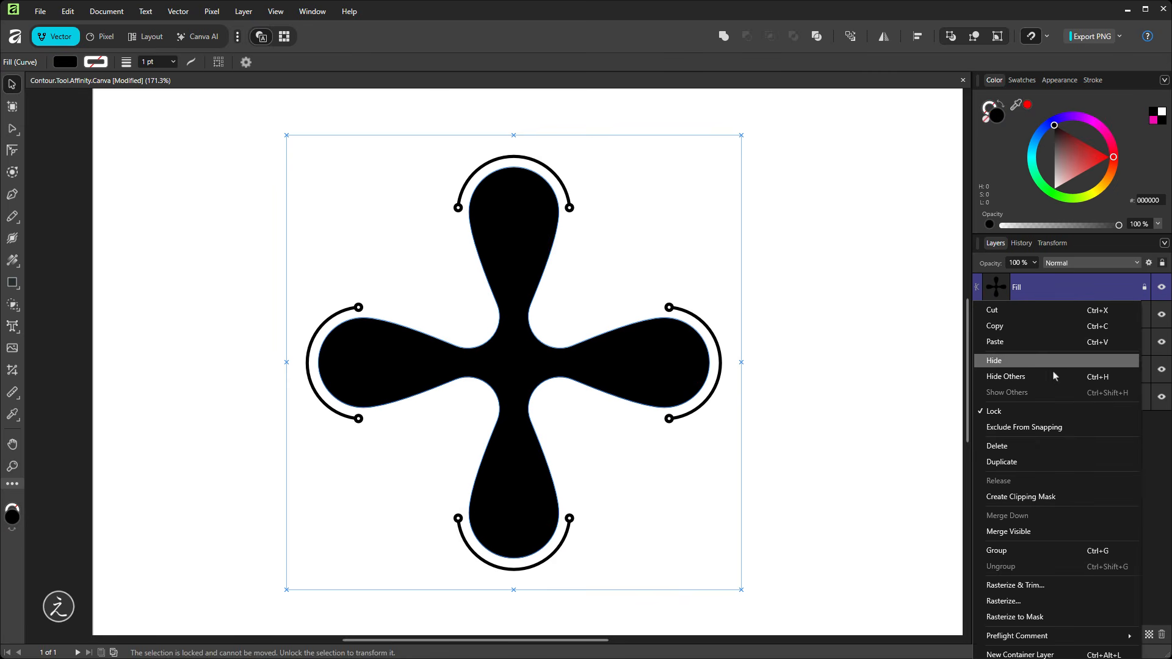
{"action": "left_click", "coordinate": [1038, 462]}
{"action": "double_click", "coordinate": [1027, 291]}
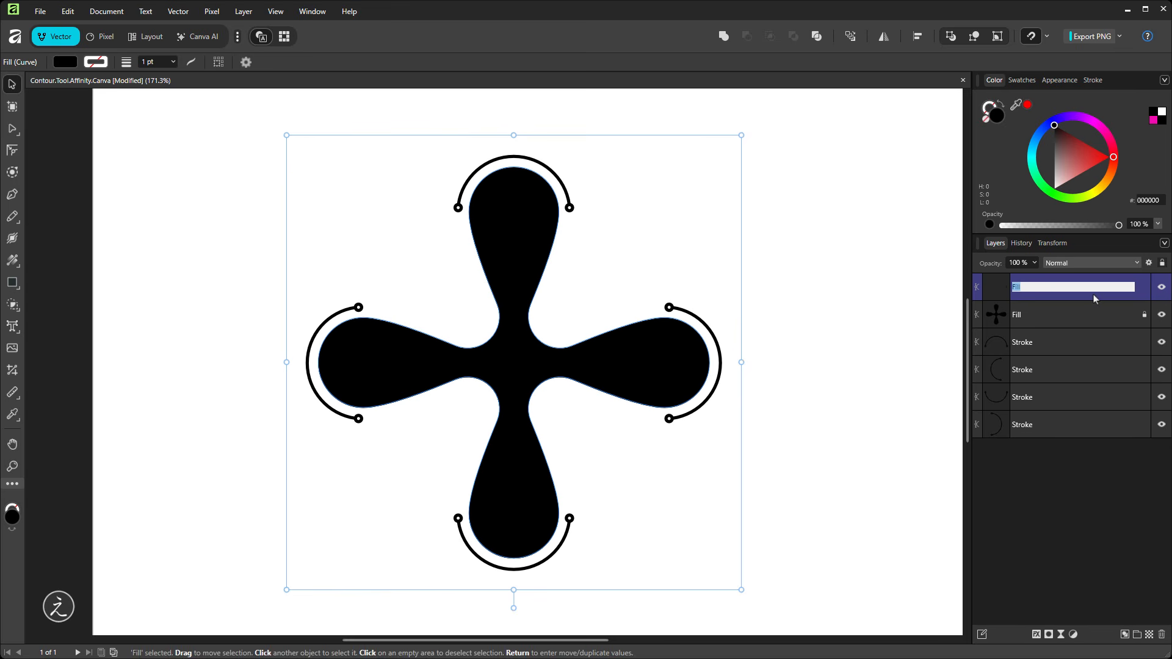
{"action": "type", "text": "Stroke"}
{"action": "key", "text": "Return"}
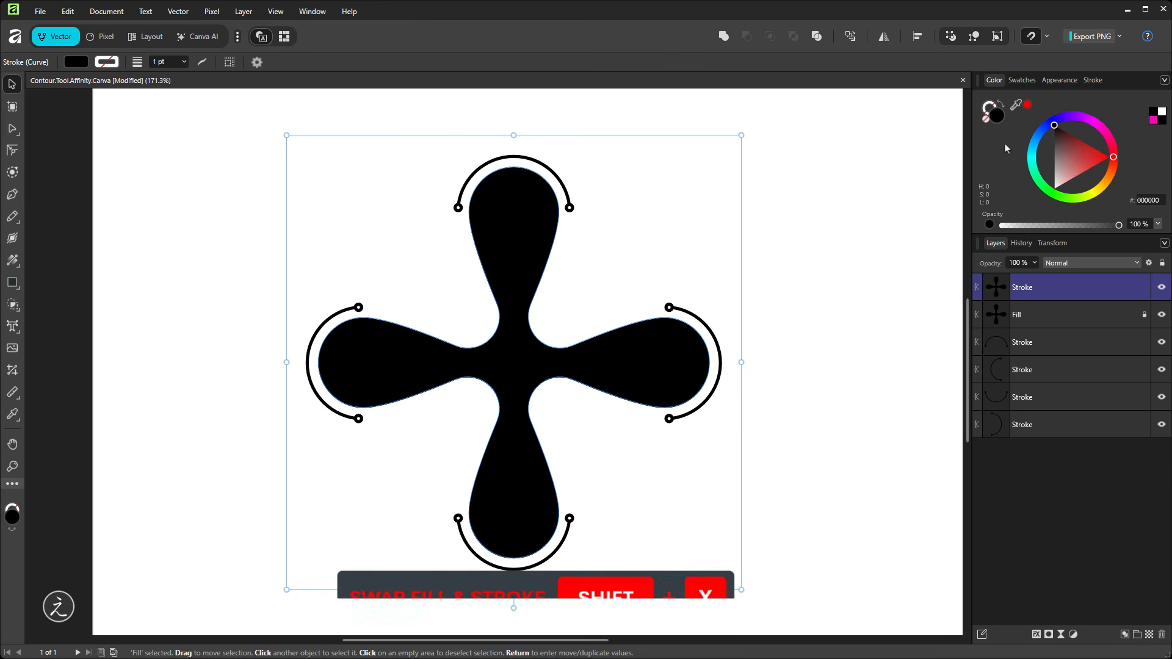
Swap the fill and stroke of the duplicated petal shape and colour its stroke white
{"action": "key", "text": "shift+x"}
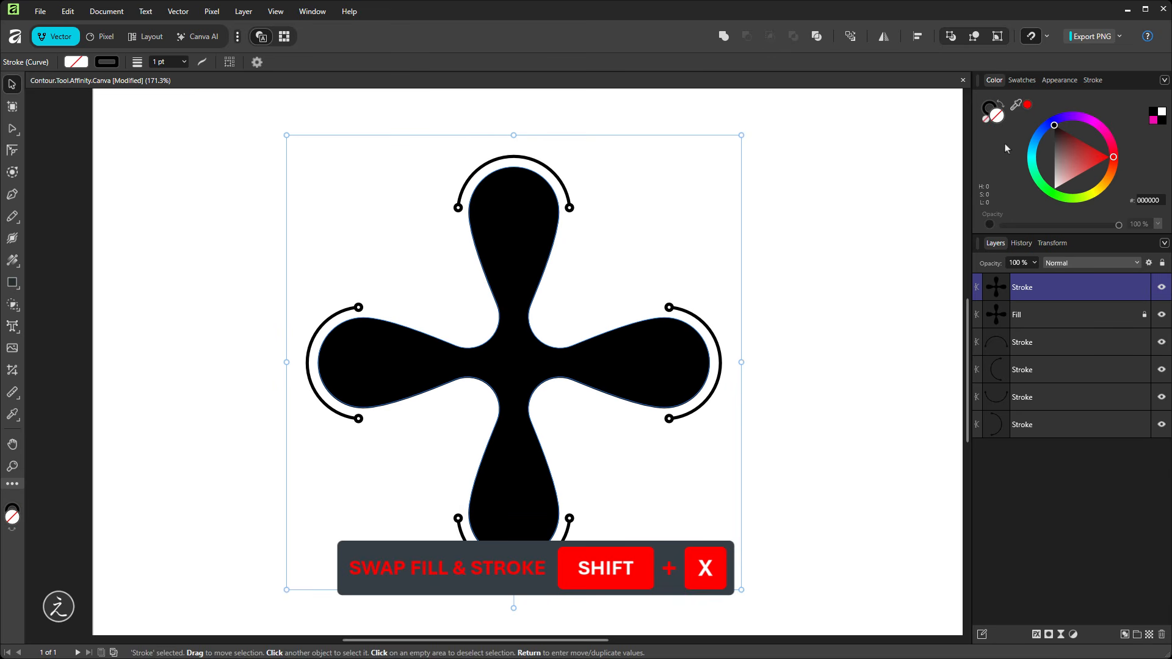
{"action": "left_click", "coordinate": [990, 109]}
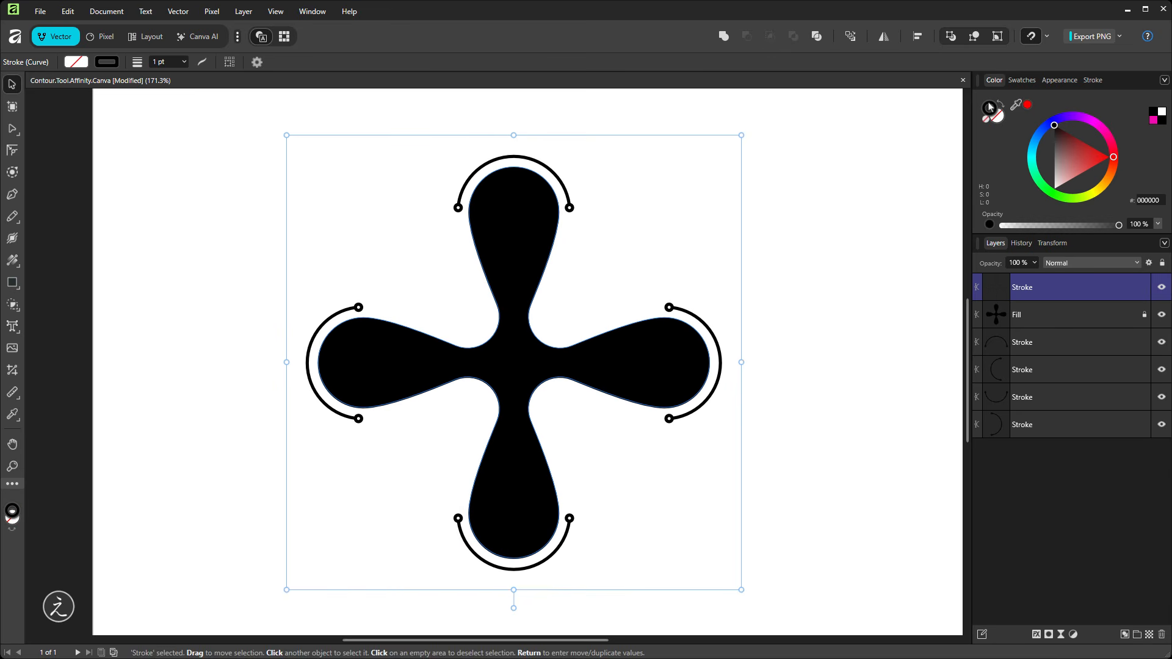
{"action": "left_click", "coordinate": [1162, 112]}
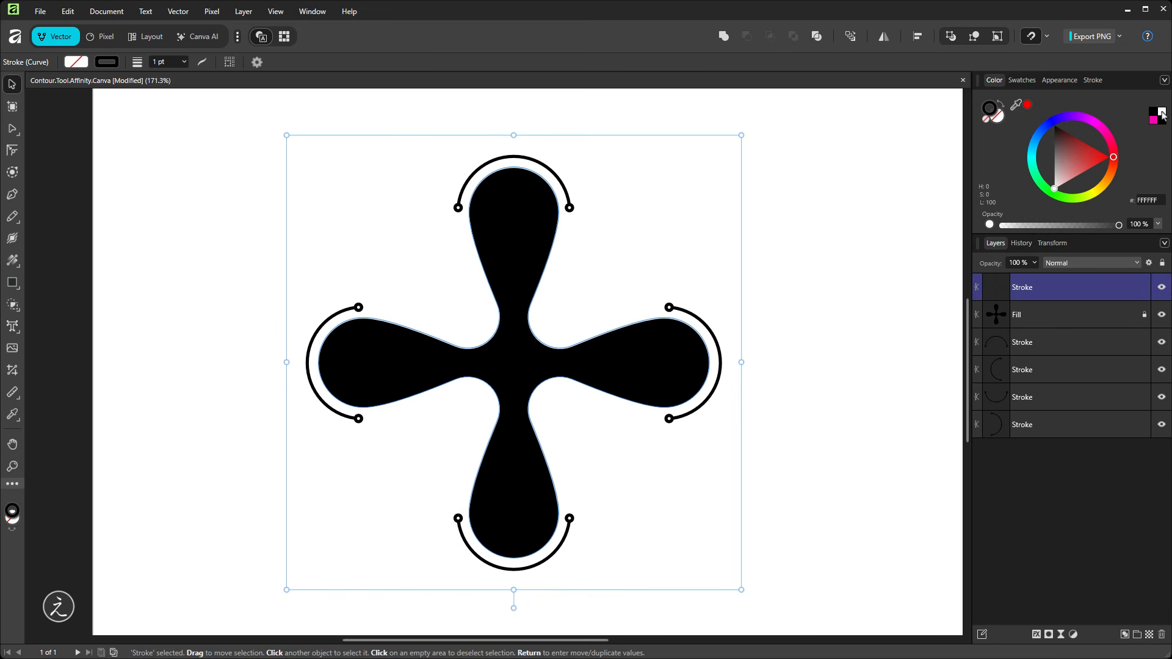
Contour the white petal outline inward to an offset of -36 pt so it sits inside the black shape
{"action": "left_click", "coordinate": [12, 173]}
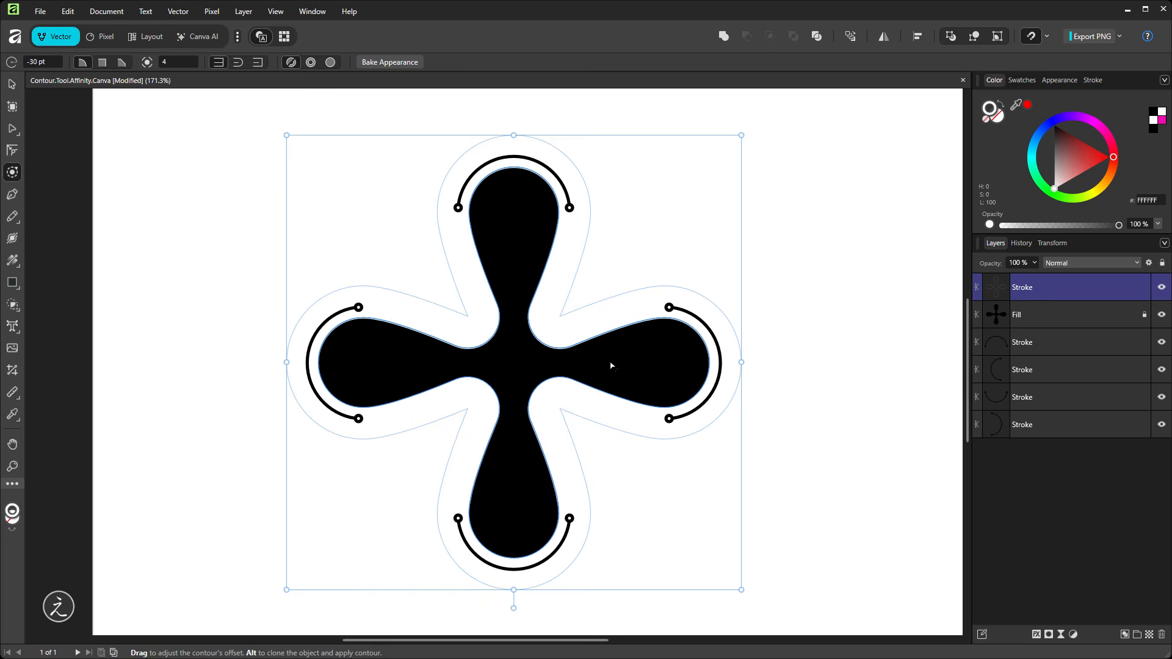
{"action": "left_click_drag", "start_coordinate": [611, 366], "coordinate": [606, 364]}
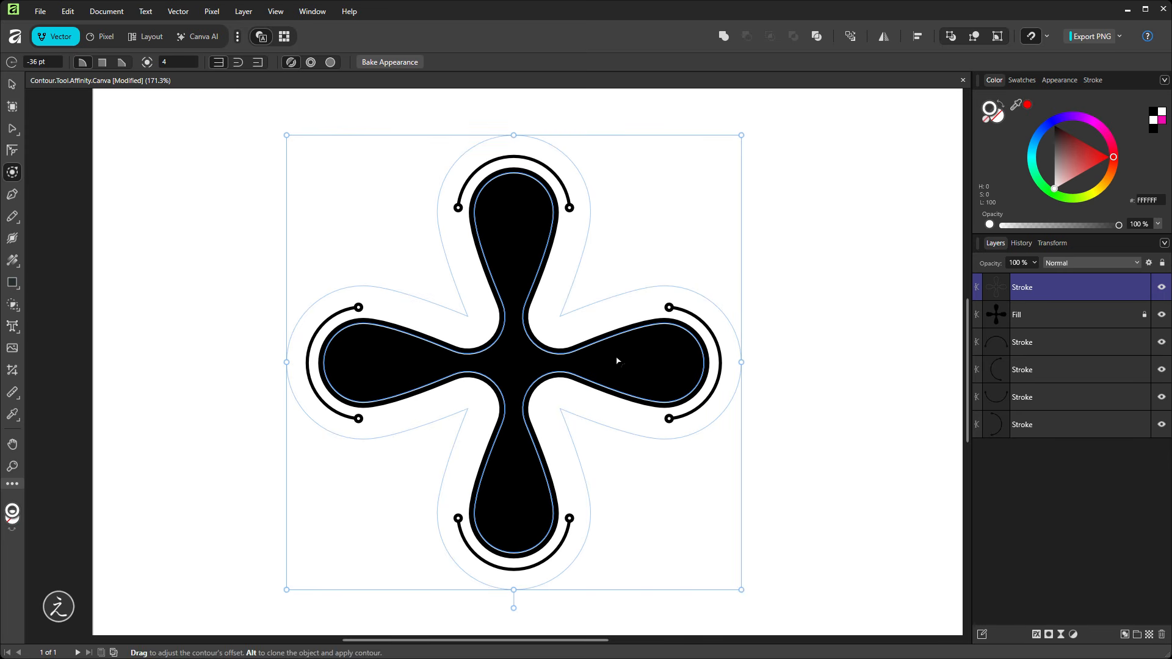
{"action": "left_click", "coordinate": [12, 86]}
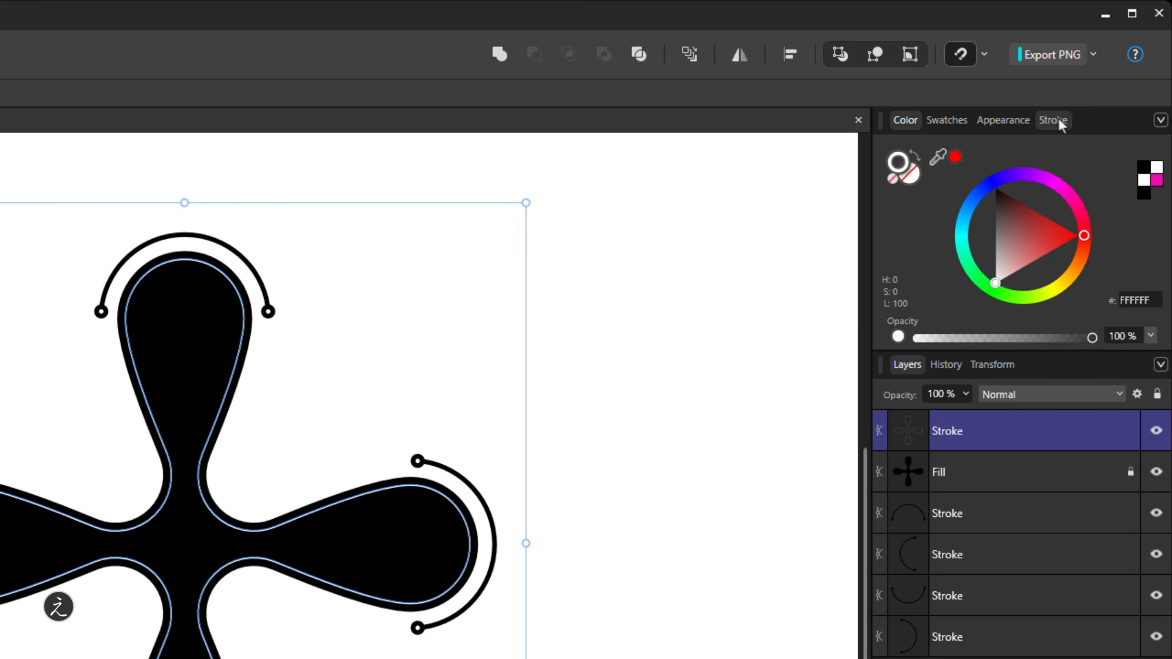
Give the white petal outline a 2 pt dashed stroke with dash 2 and gap 2, and lock its layer
{"action": "left_click", "coordinate": [1088, 84]}
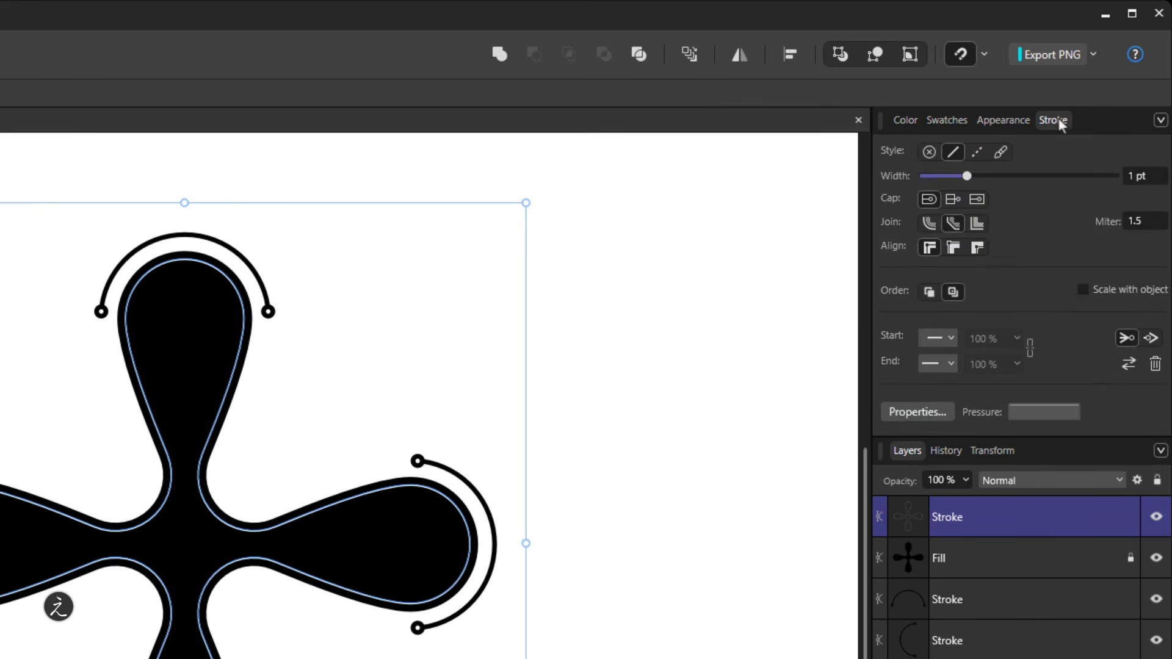
{"action": "left_click", "coordinate": [1153, 177]}
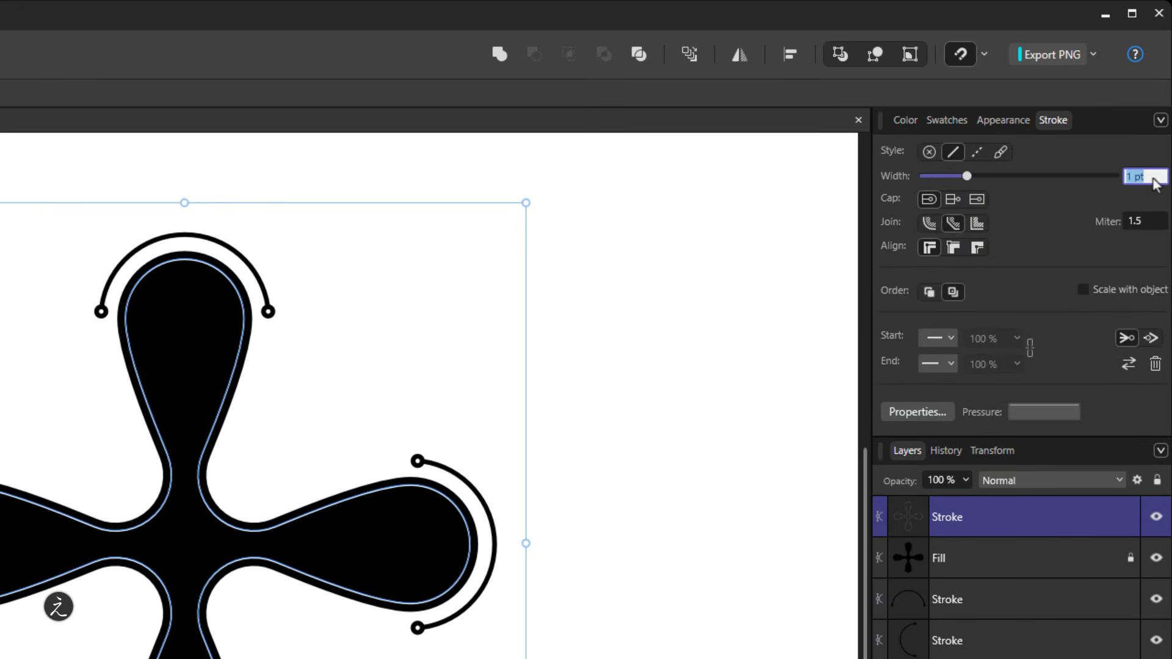
{"action": "type", "text": "2"}
{"action": "key", "text": "Return"}
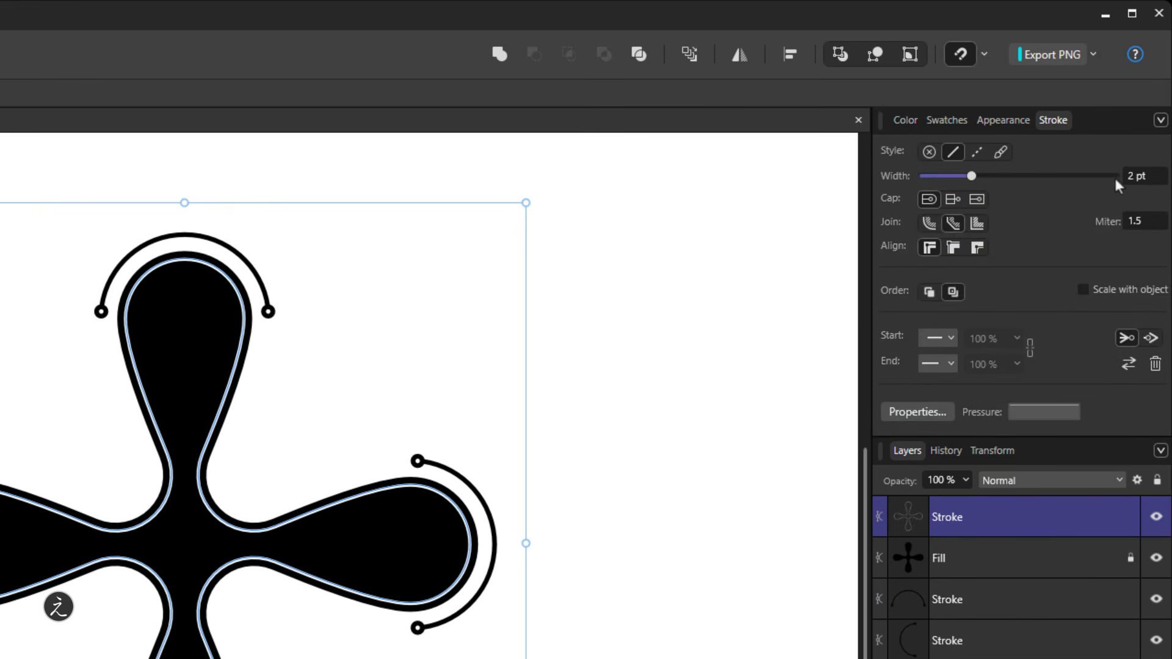
{"action": "left_click", "coordinate": [977, 152]}
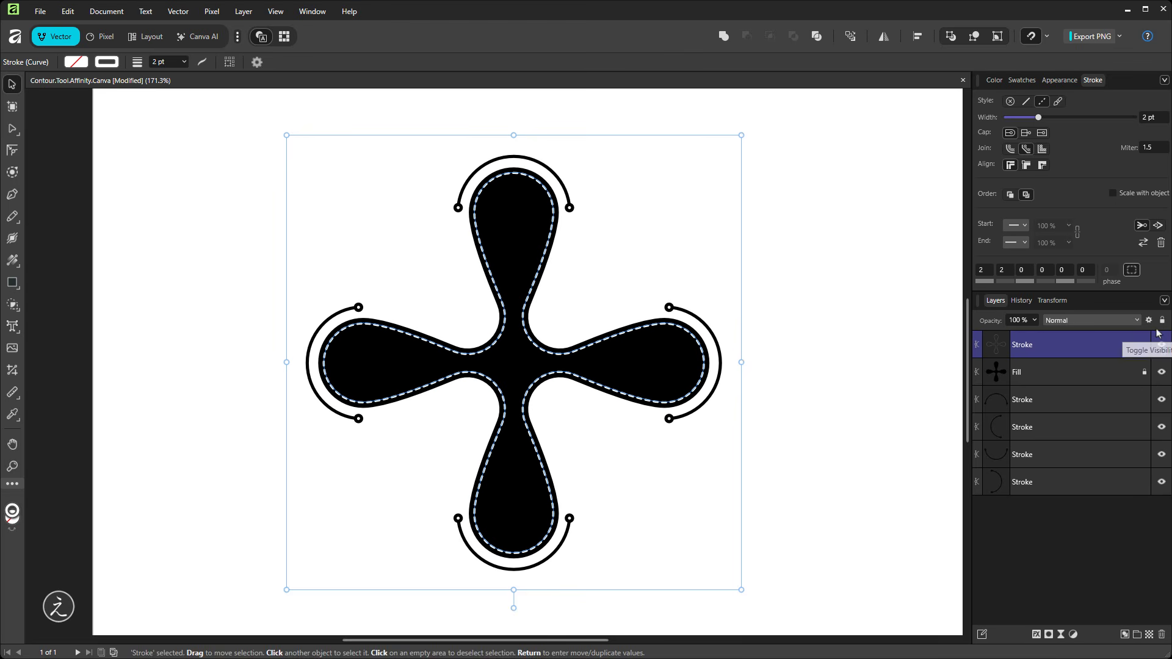
{"action": "left_click", "coordinate": [1145, 345]}
{"action": "left_click", "coordinate": [853, 325]}
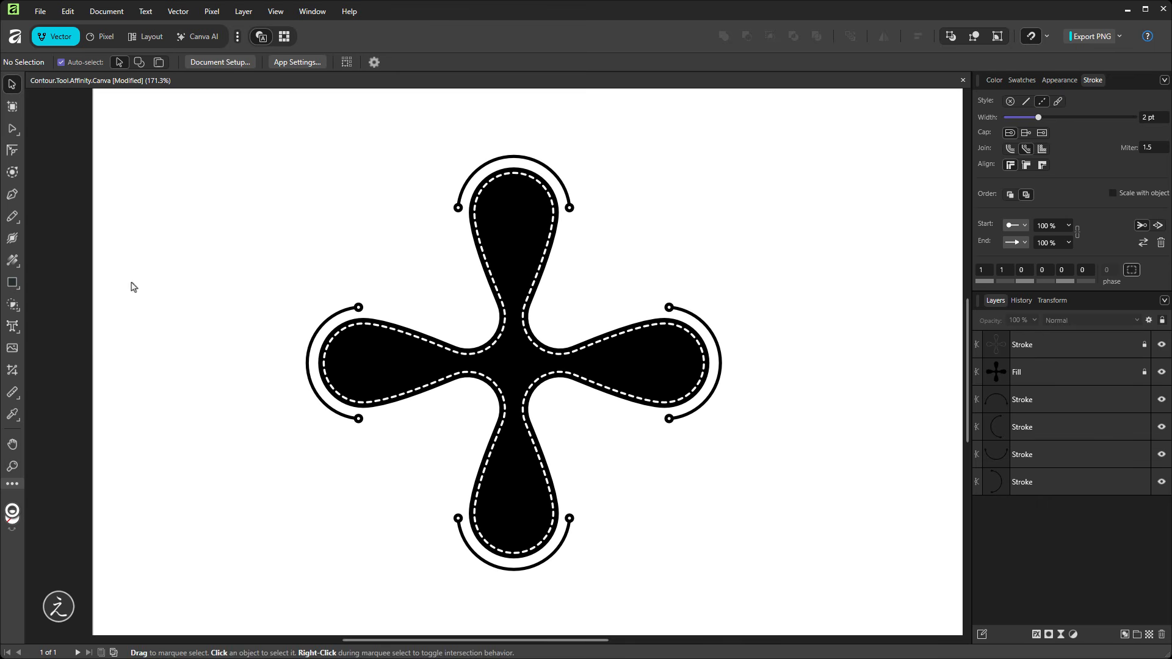
Choose the Tear Tool and set its stroke to a solid line with no start or end arrowheads
{"action": "left_click", "coordinate": [20, 285]}
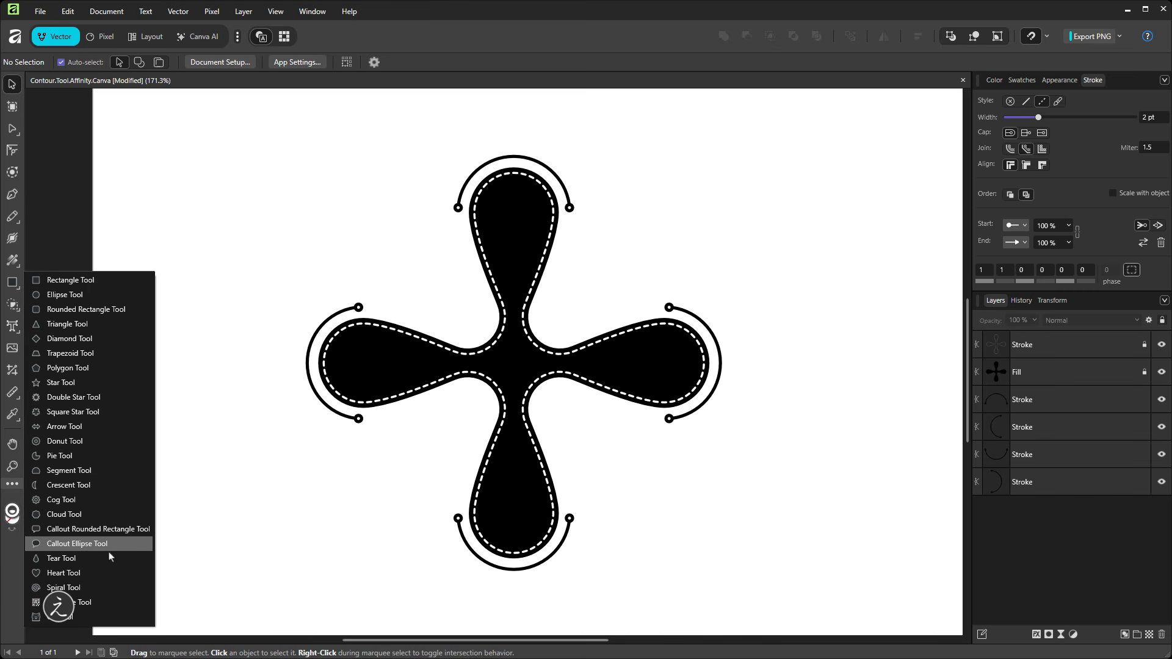
{"action": "left_click", "coordinate": [110, 558]}
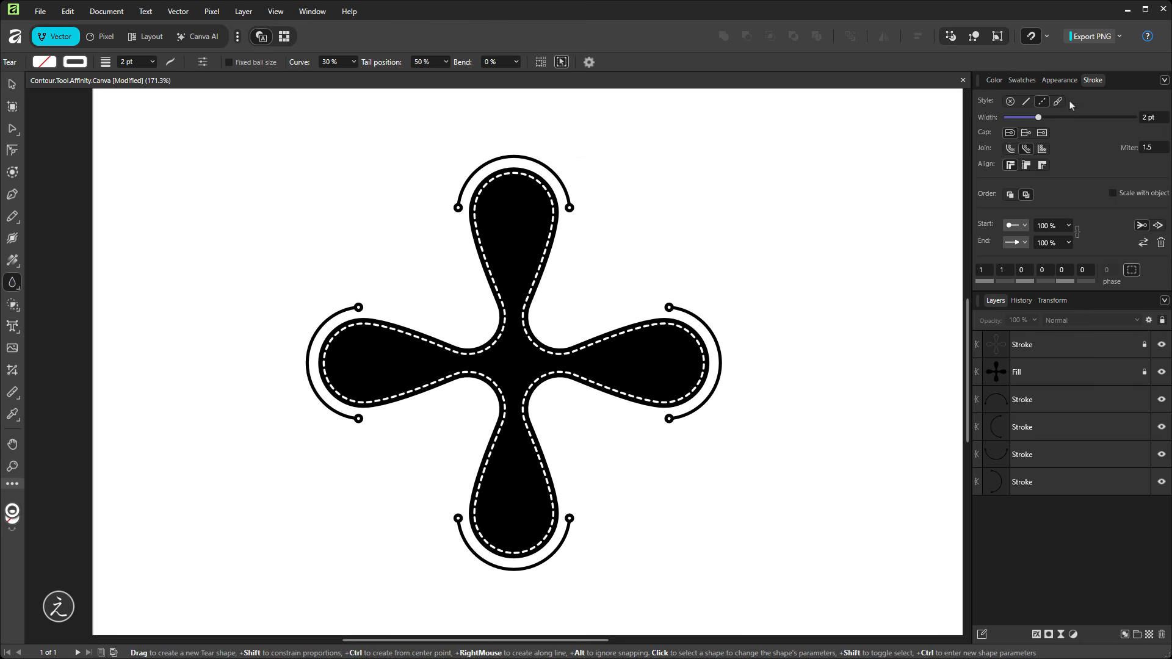
{"action": "left_click", "coordinate": [1028, 102]}
{"action": "left_click", "coordinate": [1024, 226]}
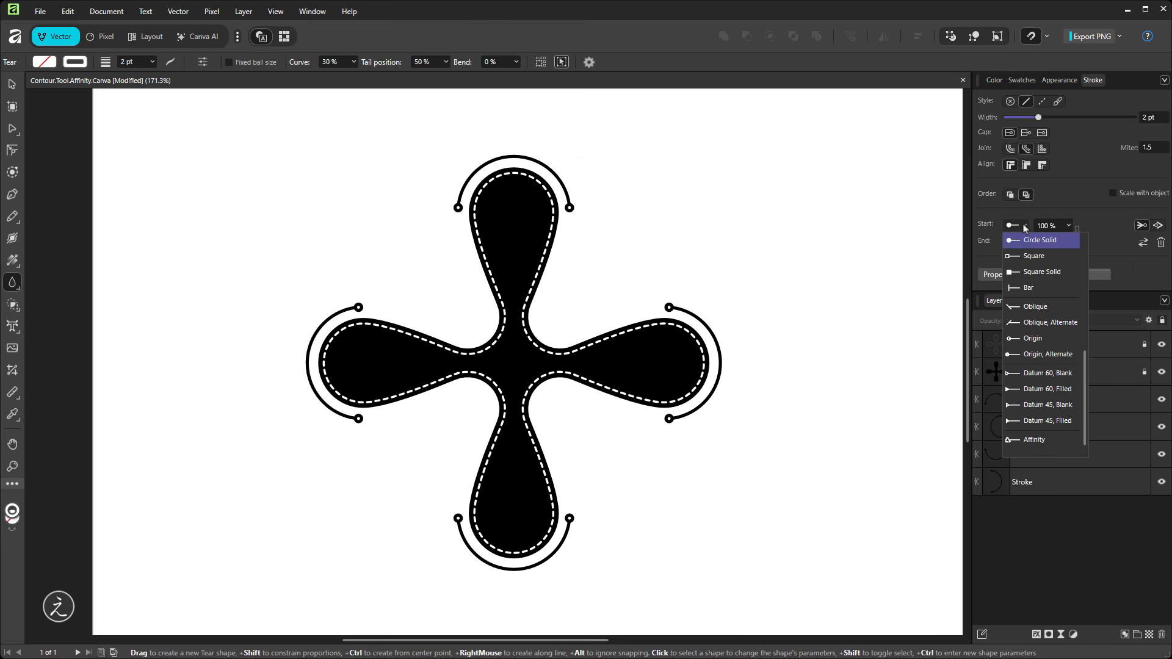
{"action": "scroll", "coordinate": [1043, 257], "scroll_direction": "up", "scroll_amount": 3}
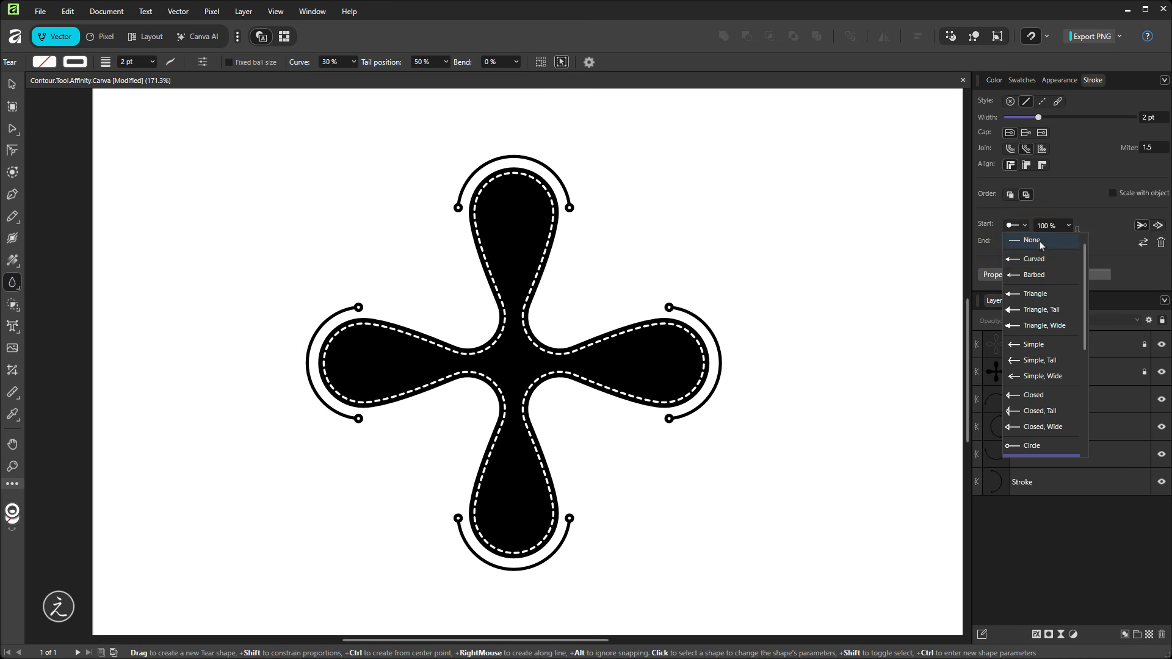
{"action": "left_click", "coordinate": [1041, 244]}
{"action": "left_click", "coordinate": [1026, 240]}
{"action": "scroll", "coordinate": [1038, 264], "scroll_direction": "up", "scroll_amount": 3}
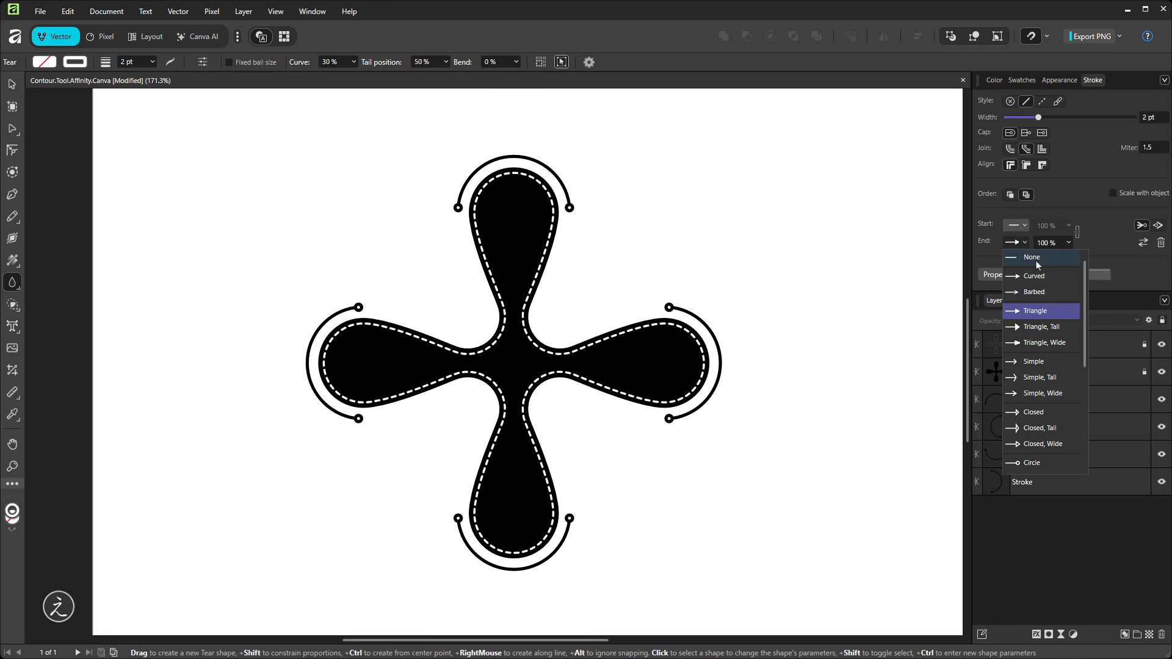
{"action": "left_click", "coordinate": [1037, 259]}
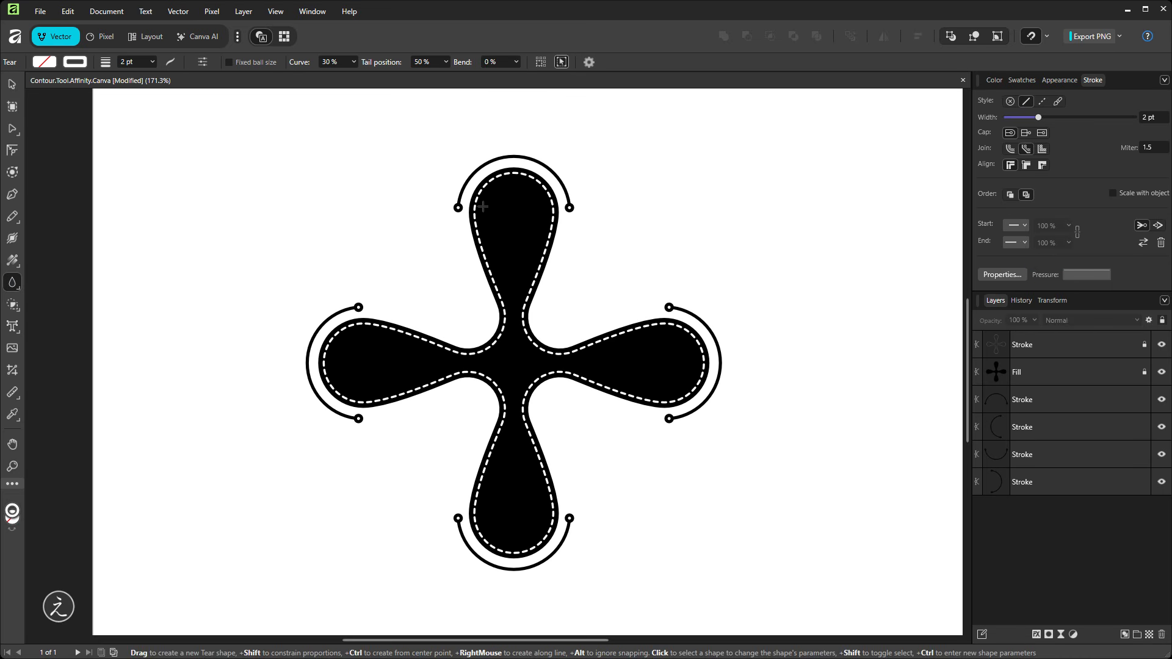
Draw a white-outlined tear shape inside the upper petal
{"action": "left_click_drag", "start_coordinate": [492, 182], "coordinate": [538, 271]}
{"action": "key", "text": "shift"}
{"action": "scroll", "coordinate": [567, 266], "scroll_direction": "up", "scroll_amount": 2}
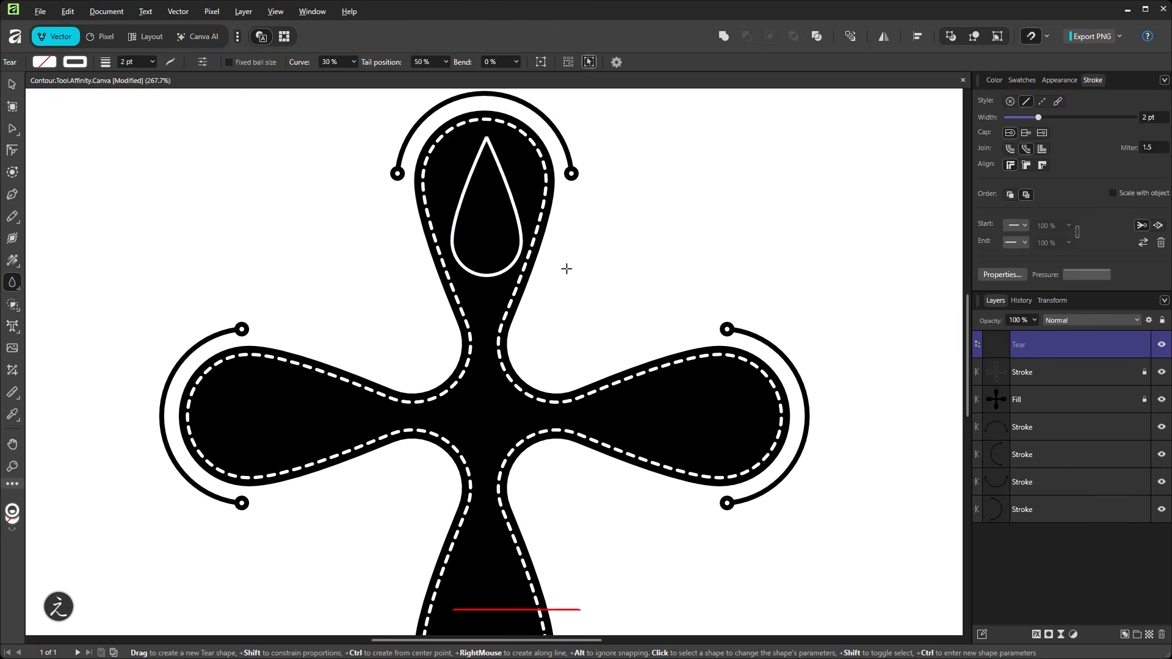
Rotate the tear 180° so it points to the ornament's centre, then centre and slightly enlarge it in the upper petal
{"action": "left_click", "coordinate": [13, 88]}
{"action": "left_click_drag", "start_coordinate": [486, 120], "coordinate": [482, 284]}
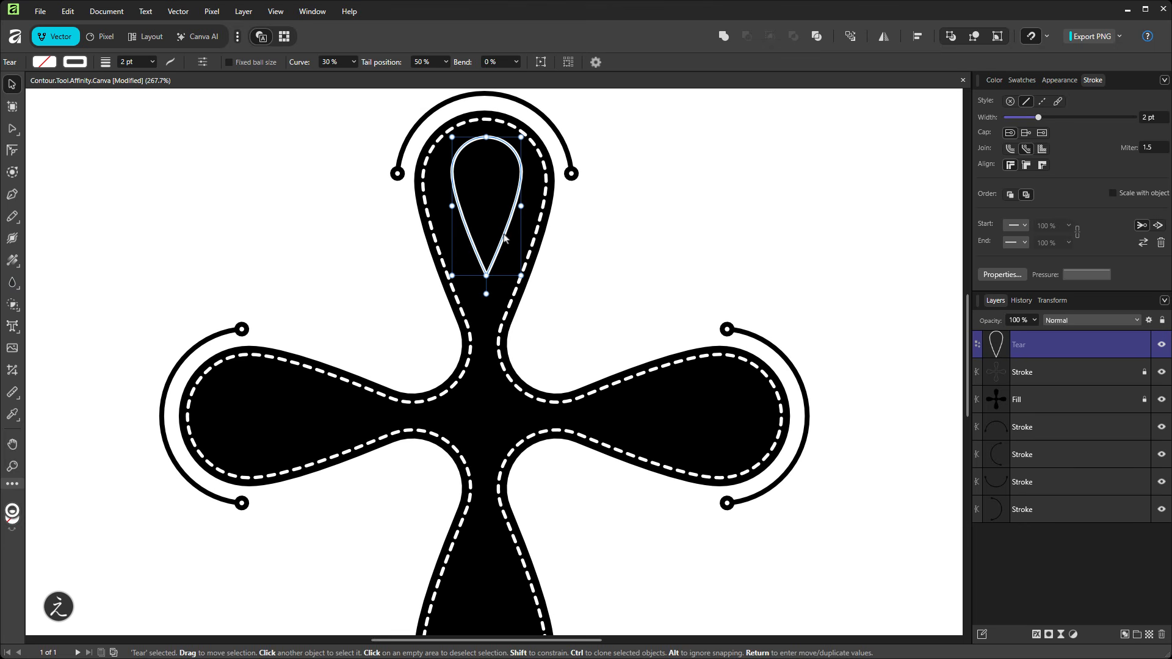
{"action": "left_click_drag", "start_coordinate": [506, 236], "coordinate": [501, 239]}
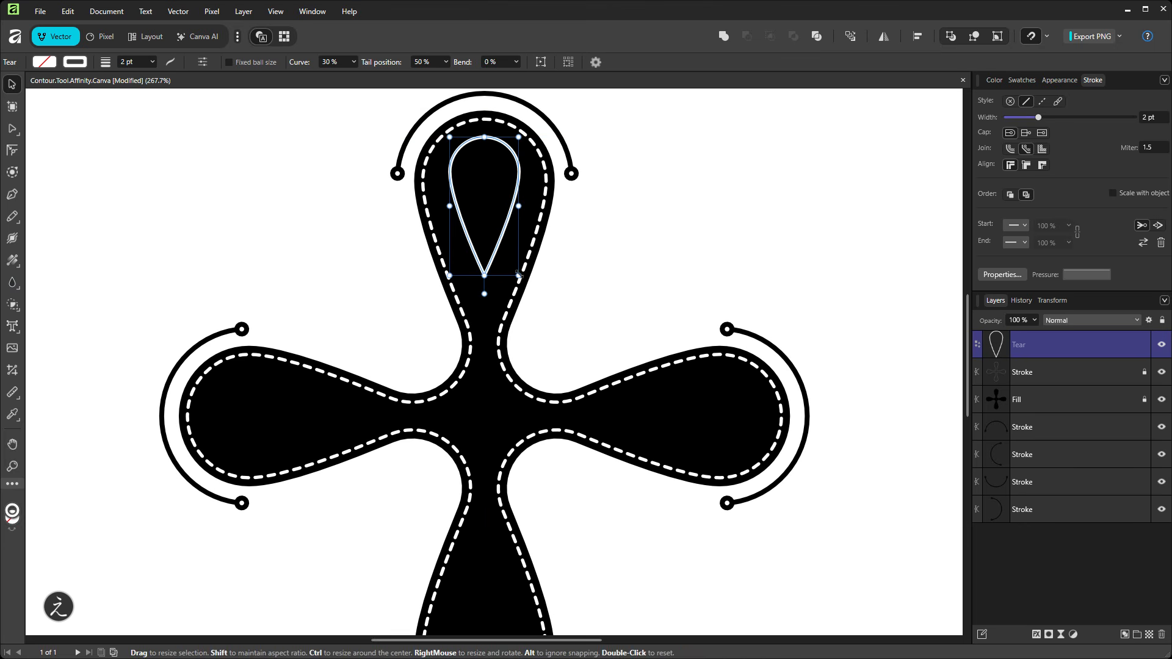
{"action": "left_click_drag", "start_coordinate": [519, 280], "coordinate": [503, 255]}
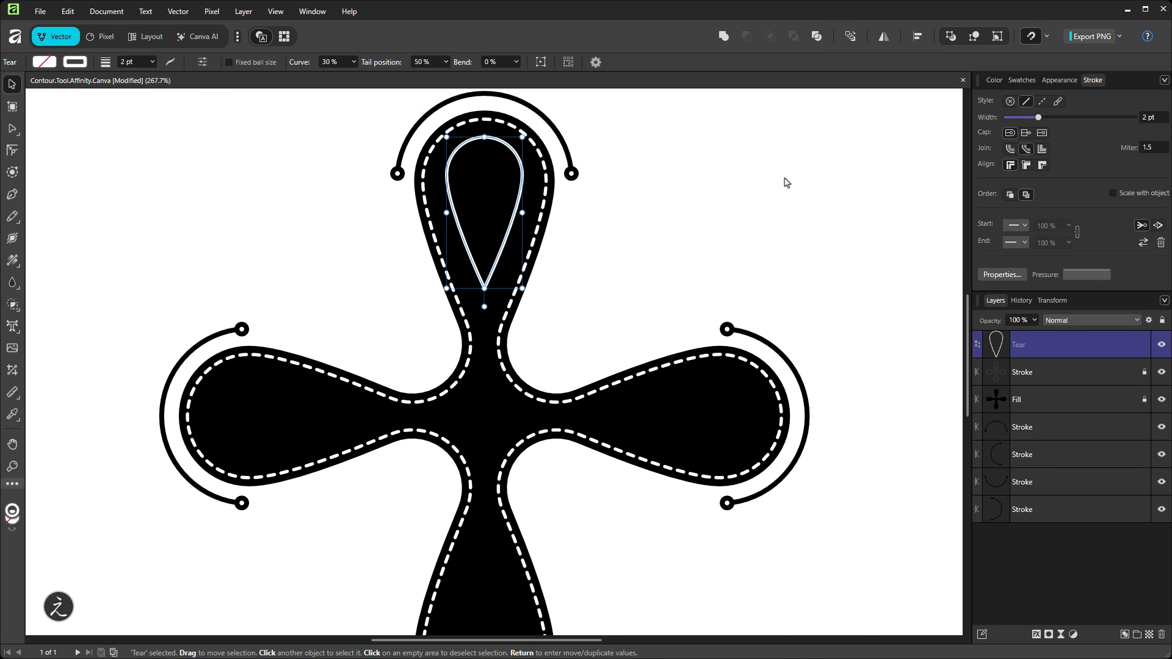
Fill the tear in the upper petal with orange-yellow and deselect it
{"action": "left_click", "coordinate": [995, 81]}
{"action": "left_click", "coordinate": [1020, 82]}
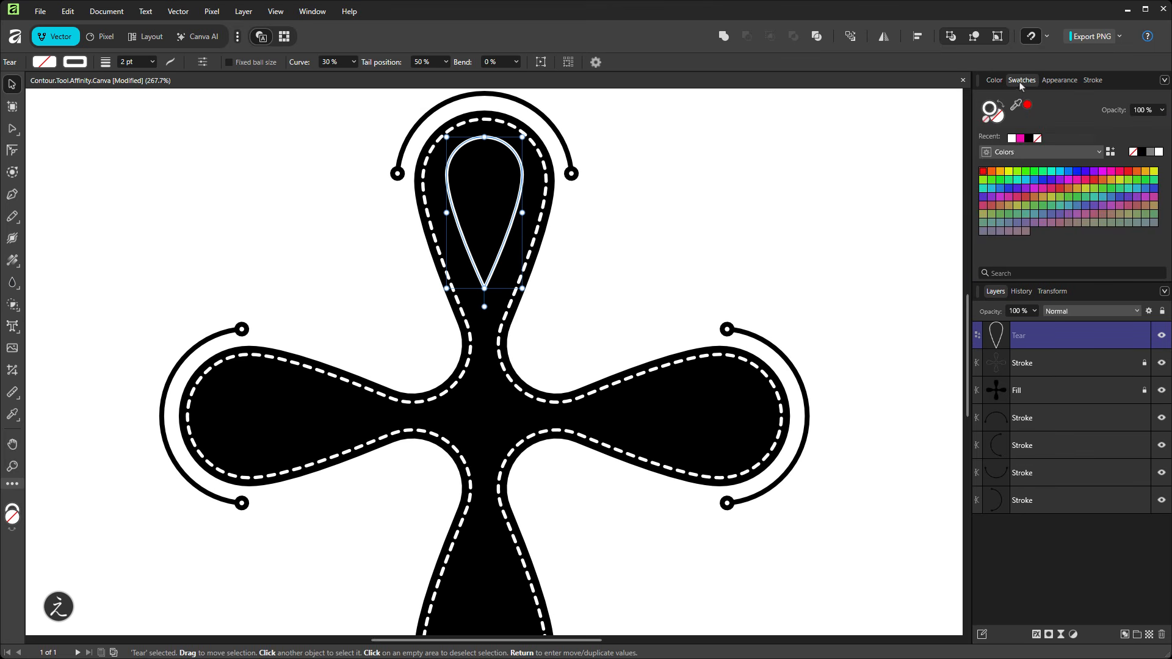
{"action": "left_click", "coordinate": [1000, 171]}
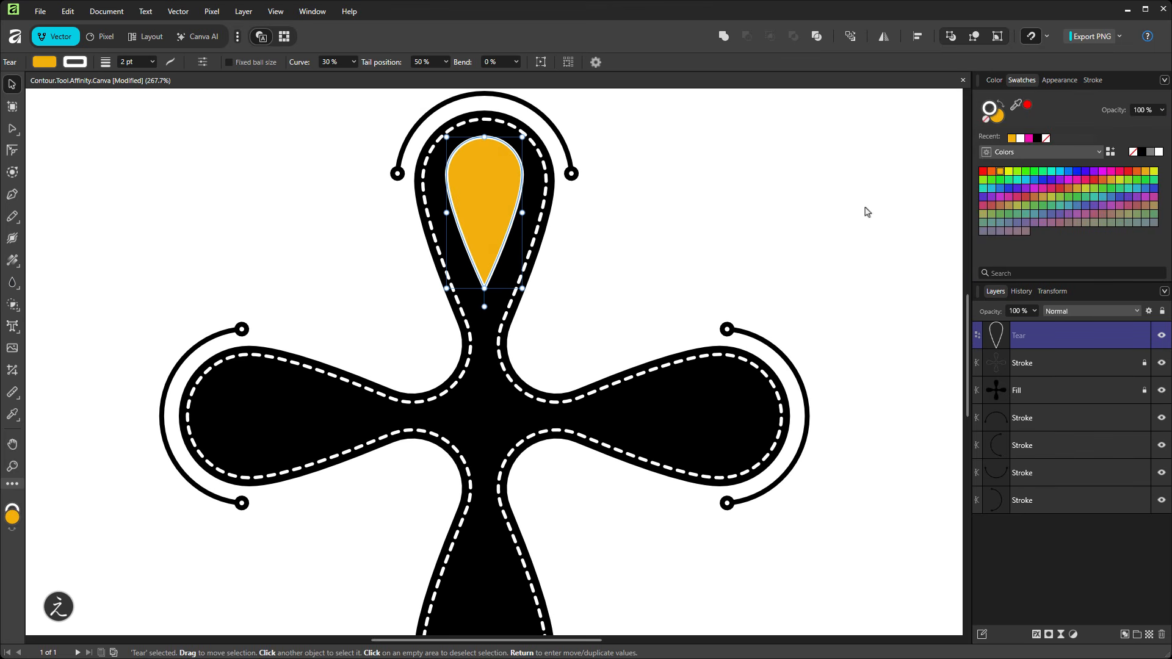
{"action": "left_click", "coordinate": [723, 228]}
{"action": "scroll", "coordinate": [728, 225], "scroll_direction": "down", "scroll_amount": 2}
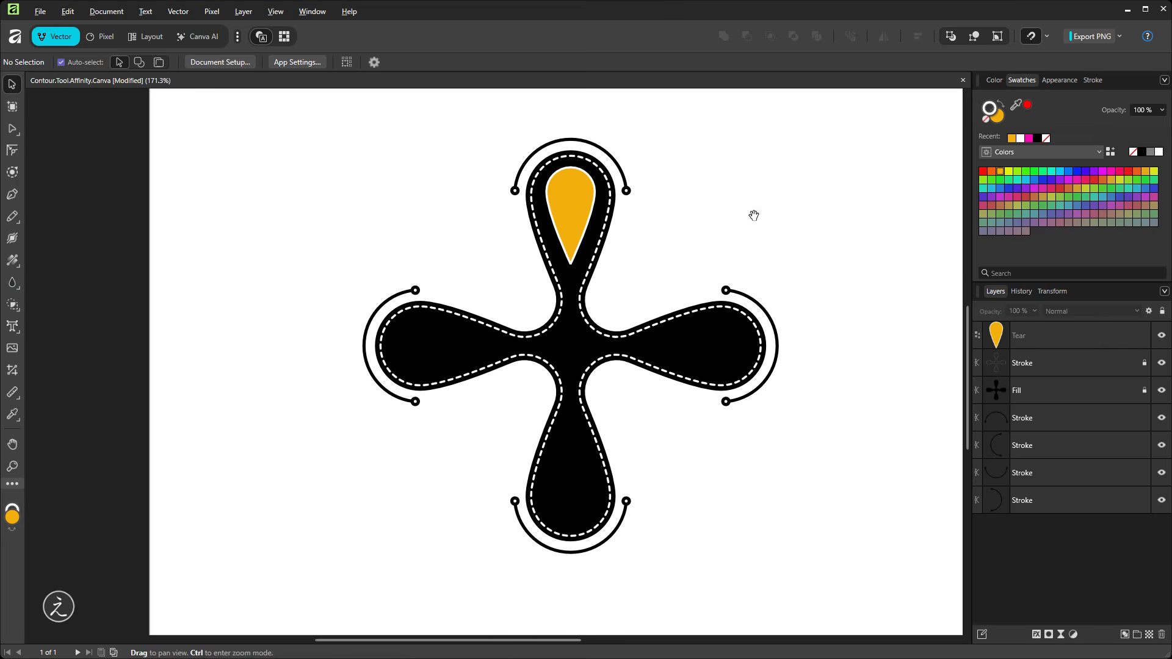
Duplicate the orange-yellow tear straight down into the lower petal and rotate the copy 180°
{"action": "left_click_drag", "start_coordinate": [753, 214], "coordinate": [636, 196]}
{"action": "left_click", "coordinate": [498, 223]}
{"action": "left_click", "coordinate": [515, 186]}
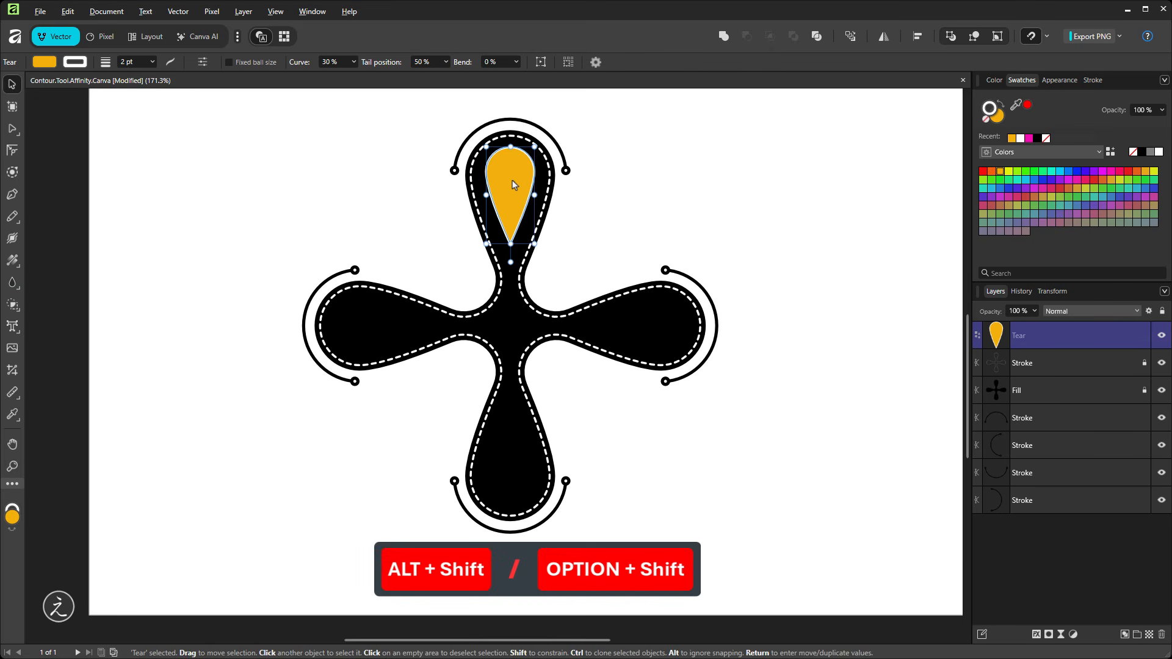
{"action": "left_click_drag", "start_coordinate": [514, 185], "coordinate": [502, 441]}
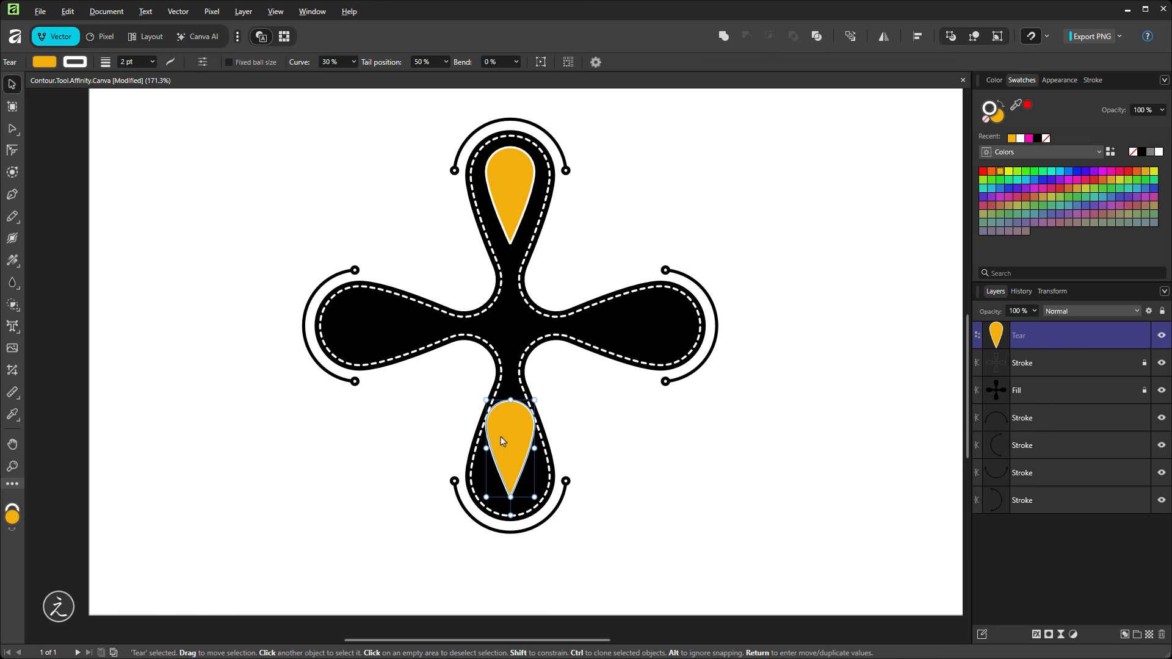
{"action": "left_click_drag", "start_coordinate": [511, 516], "coordinate": [510, 372]}
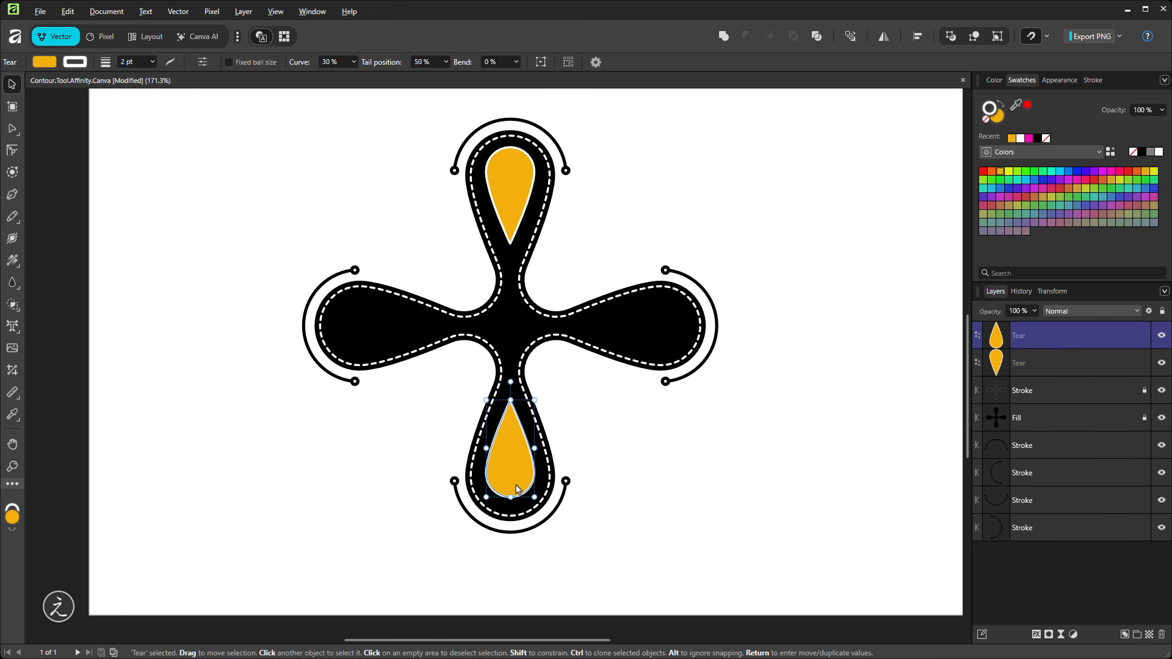
Move the copied tear slightly down within the lower petal and fill it with blue
{"action": "left_click_drag", "start_coordinate": [514, 478], "coordinate": [514, 480]}
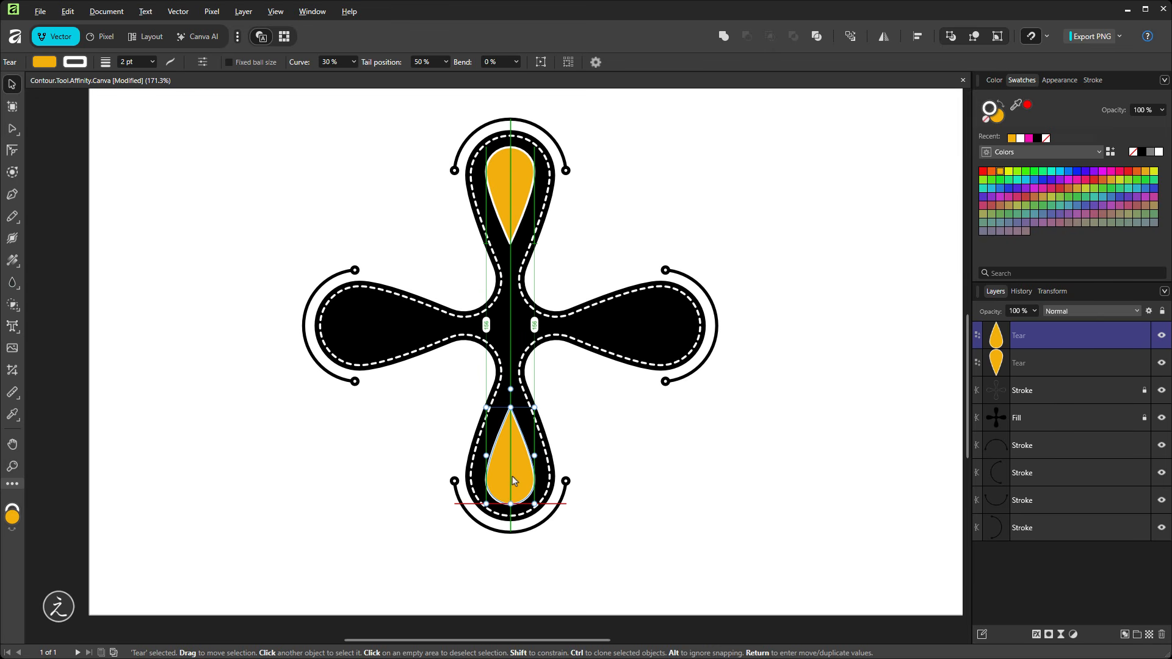
{"action": "left_click_drag", "start_coordinate": [513, 480], "coordinate": [513, 481]}
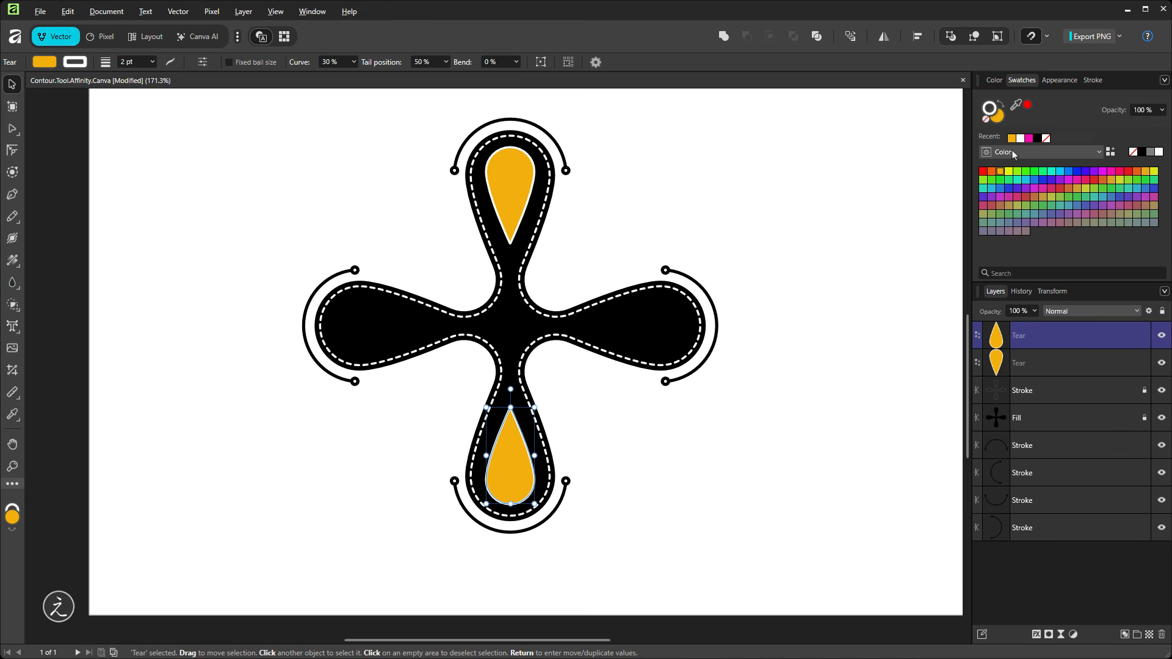
{"action": "left_click", "coordinate": [997, 122]}
{"action": "left_click", "coordinate": [1068, 172]}
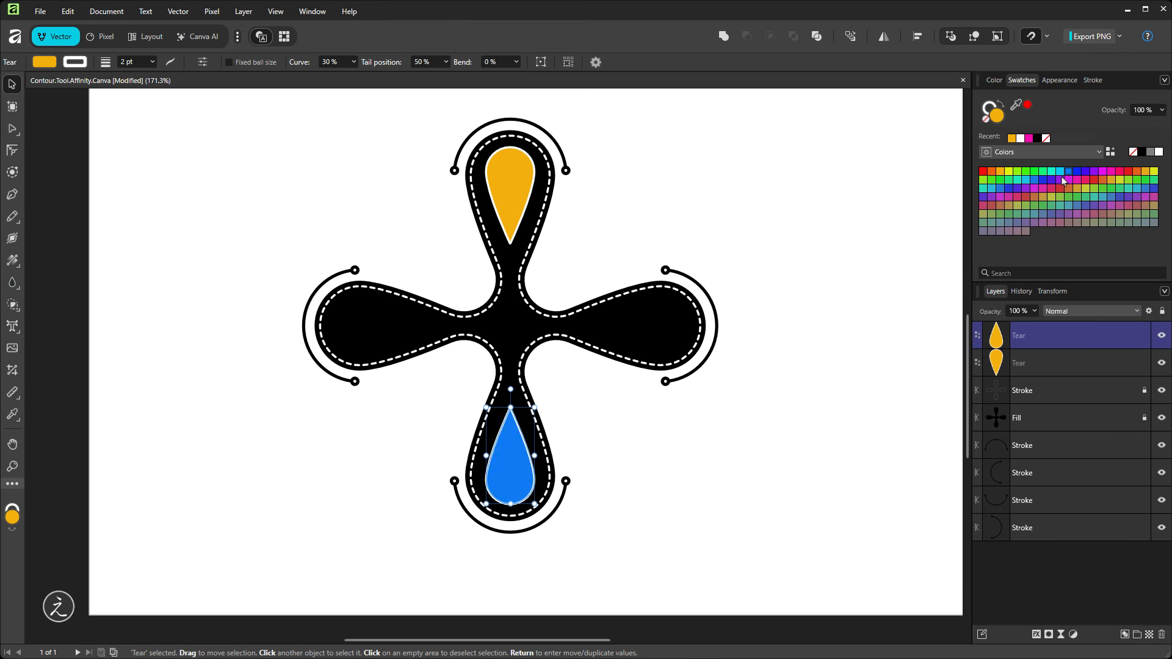
Duplicate the upper and lower tears together and rotate the copies -90° into the two side petals
{"action": "left_click", "coordinate": [517, 177], "text": "shift"}
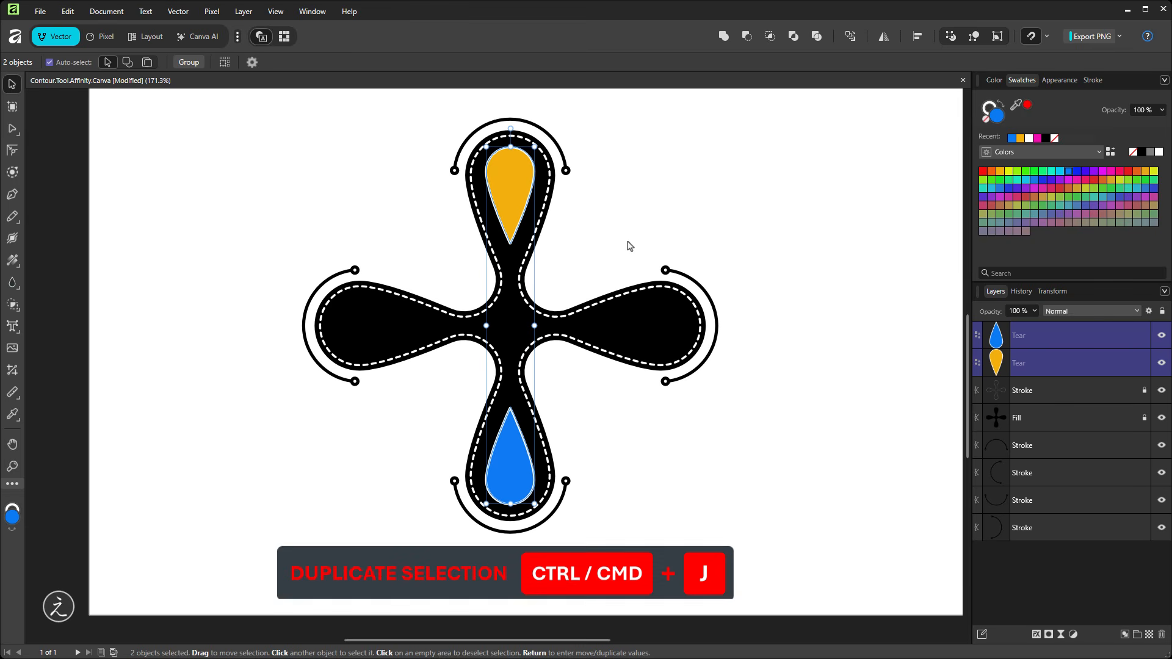
{"action": "key", "text": "ctrl+j"}
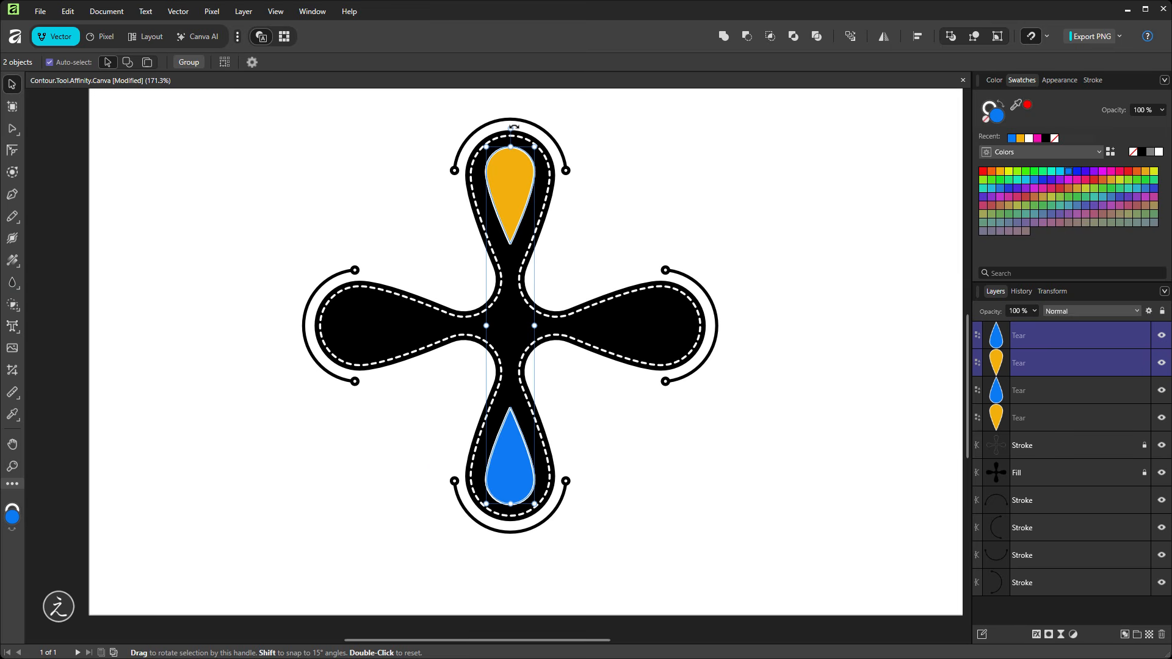
{"action": "left_click_drag", "start_coordinate": [514, 126], "coordinate": [671, 321]}
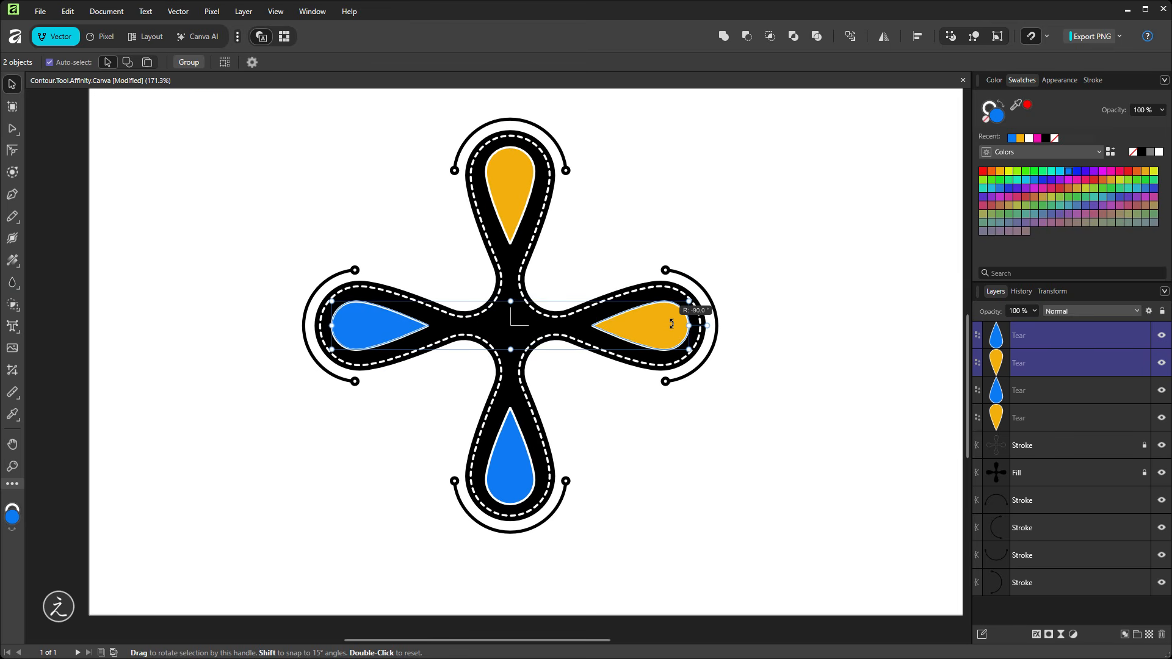
{"action": "left_click", "coordinate": [784, 242]}
Fill the tear in the right petal with purple and the one in the left petal with red
{"action": "left_click", "coordinate": [668, 333]}
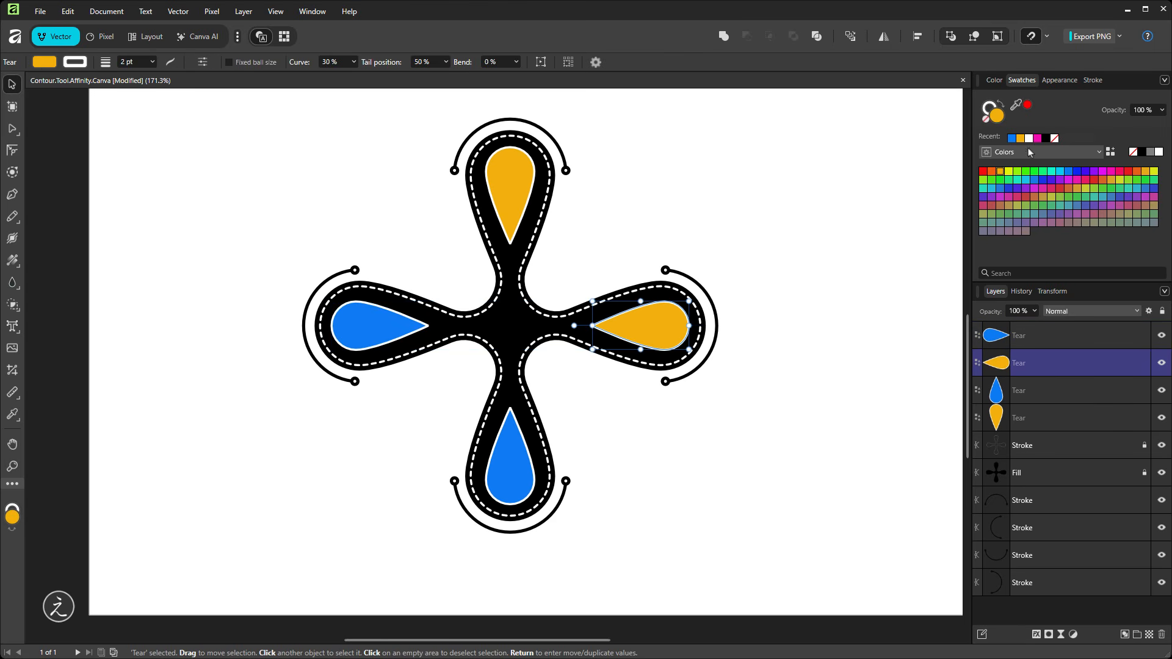
{"action": "left_click", "coordinate": [1095, 171]}
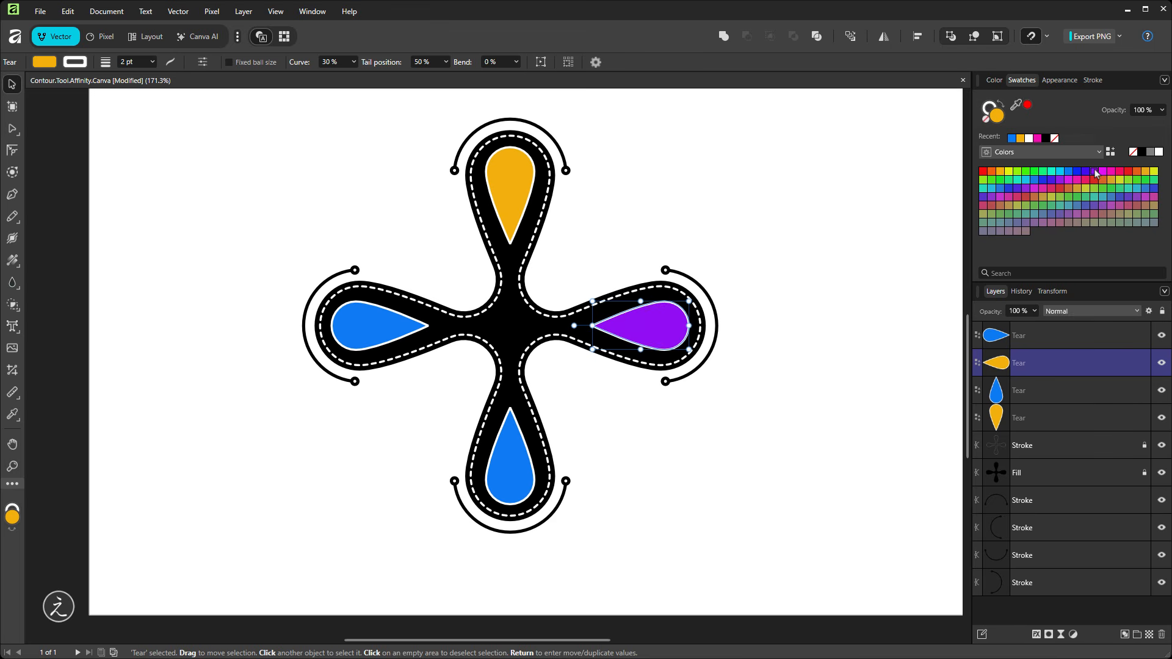
{"action": "left_click", "coordinate": [379, 324]}
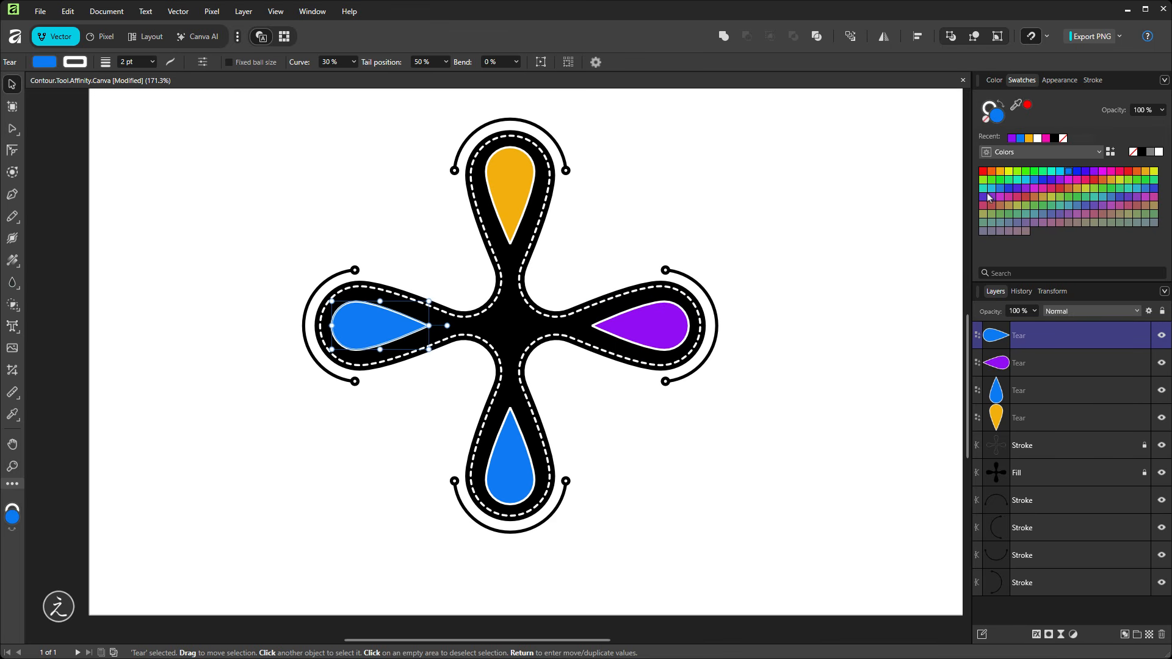
{"action": "left_click", "coordinate": [983, 172]}
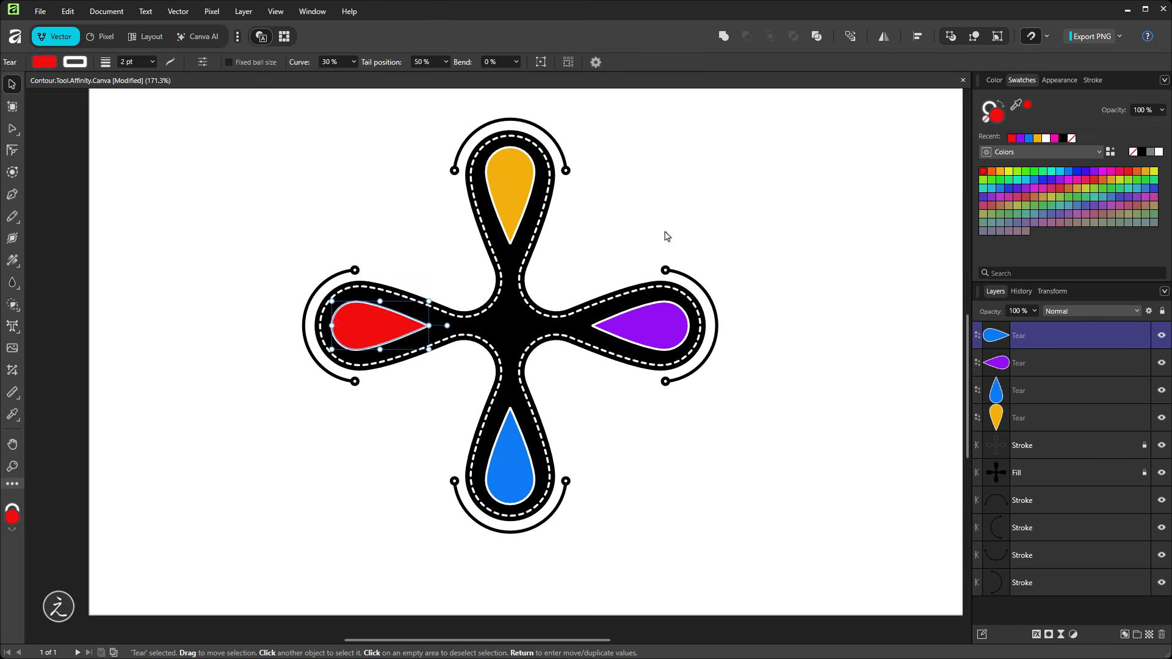
{"action": "left_click", "coordinate": [702, 237]}
{"action": "left_click_drag", "start_coordinate": [711, 227], "coordinate": [713, 221]}
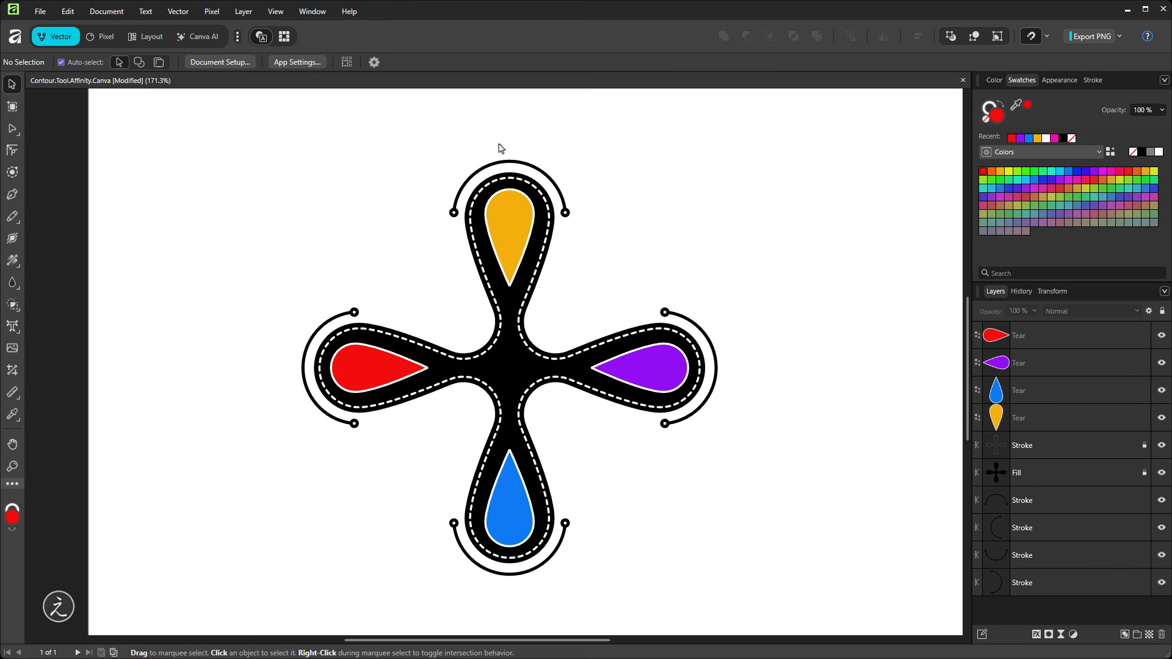
Colour the stroke of the upper outer arc orange-yellow and the right outer arc purple
{"action": "left_click", "coordinate": [508, 160]}
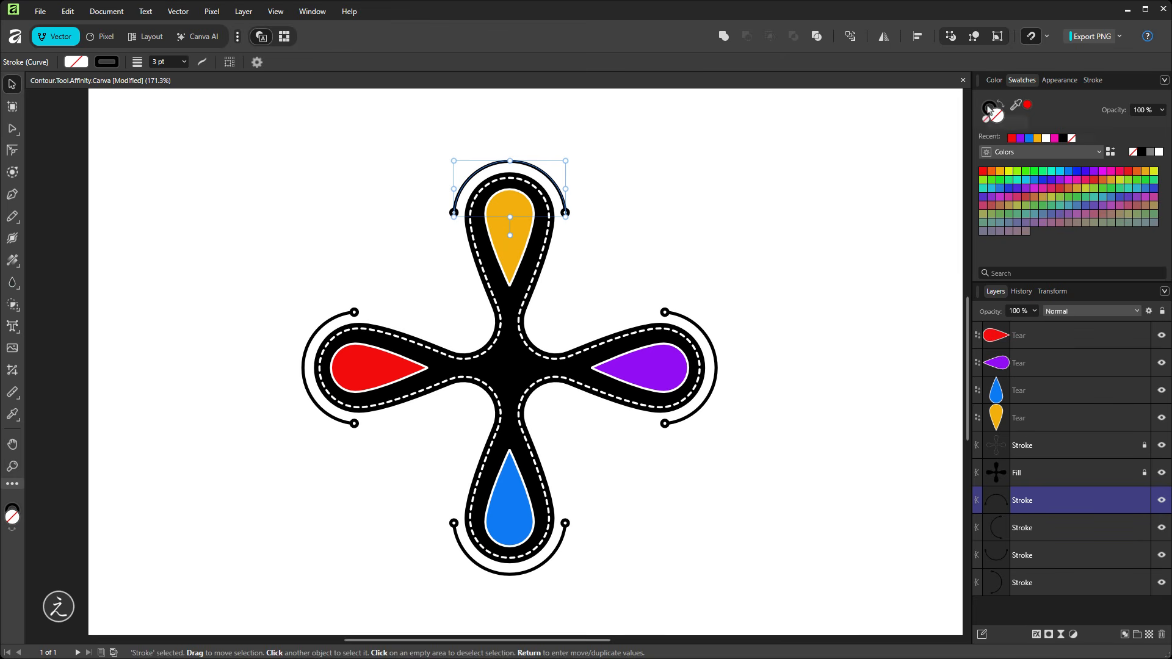
{"action": "left_click", "coordinate": [990, 110]}
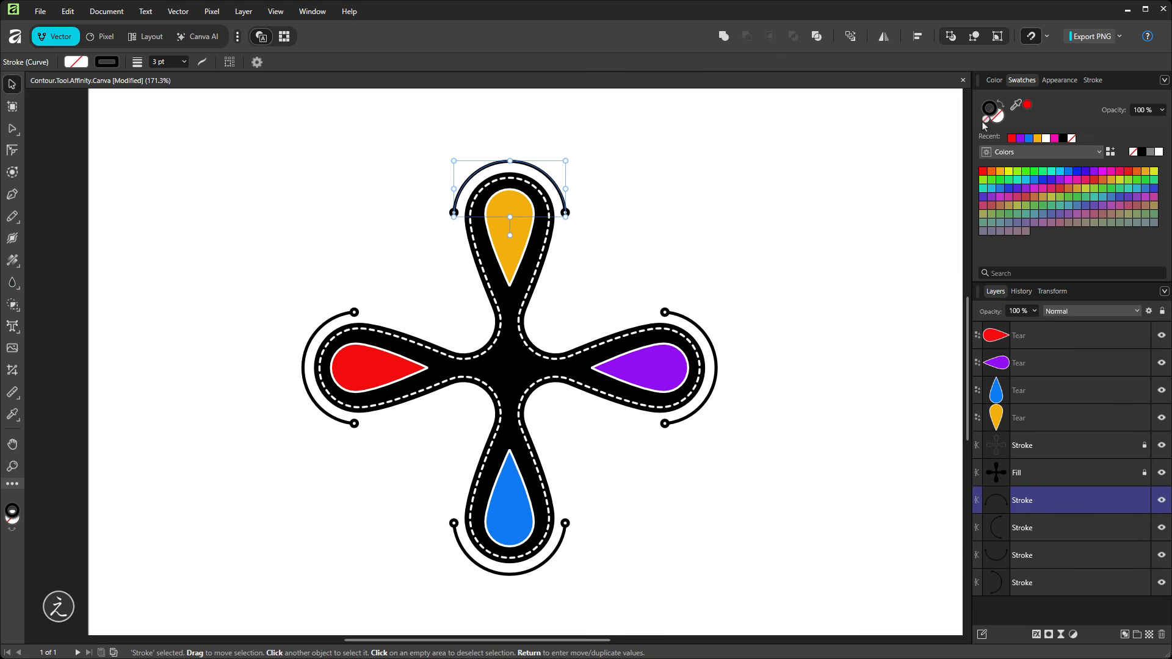
{"action": "left_click", "coordinate": [1002, 174]}
{"action": "left_click_drag", "start_coordinate": [691, 288], "coordinate": [711, 337]}
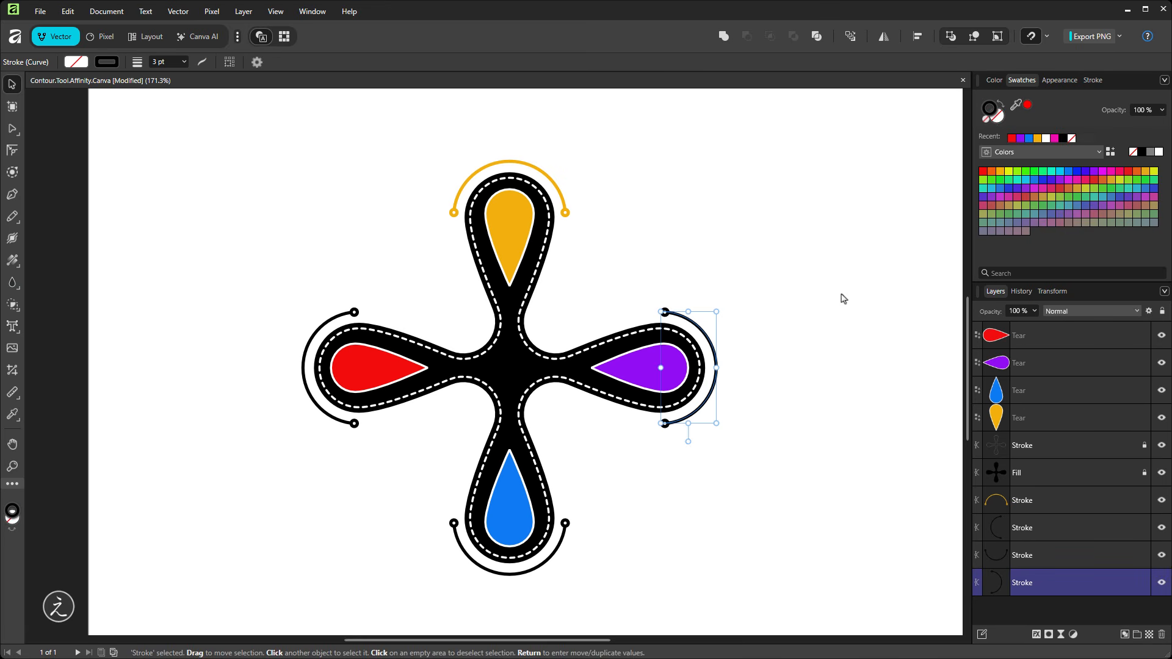
{"action": "left_click", "coordinate": [1020, 138]}
Colour the stroke of the lower outer arc blue and the left outer arc red
{"action": "left_click_drag", "start_coordinate": [586, 575], "coordinate": [553, 517]}
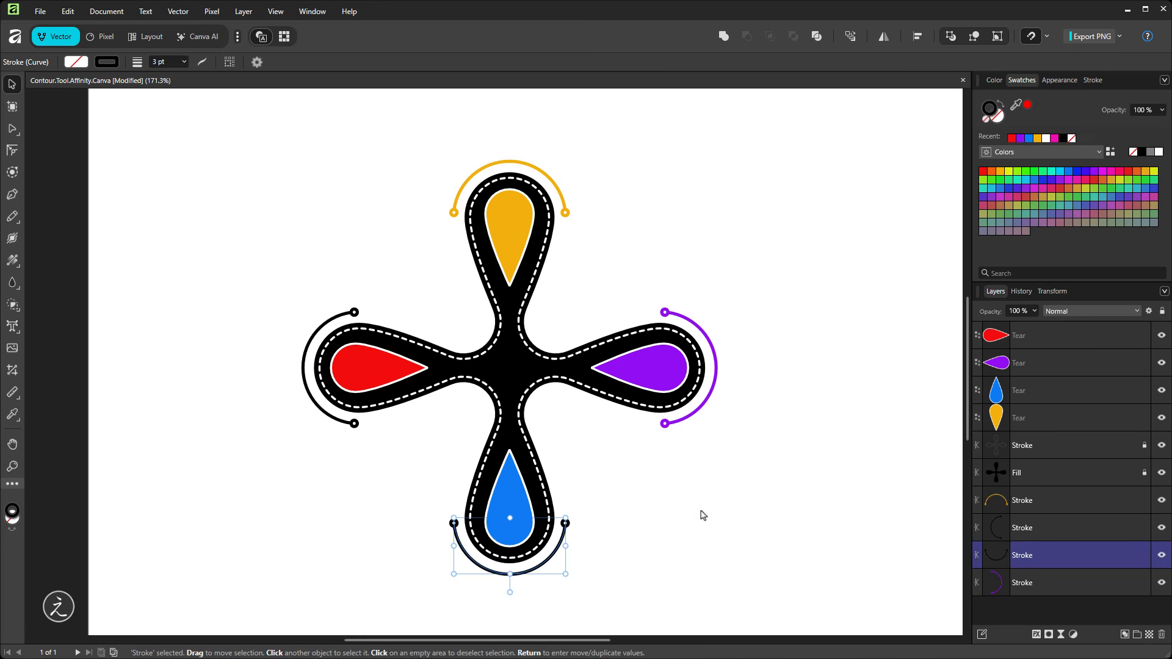
{"action": "left_click", "coordinate": [1028, 138]}
{"action": "left_click_drag", "start_coordinate": [231, 330], "coordinate": [309, 354]}
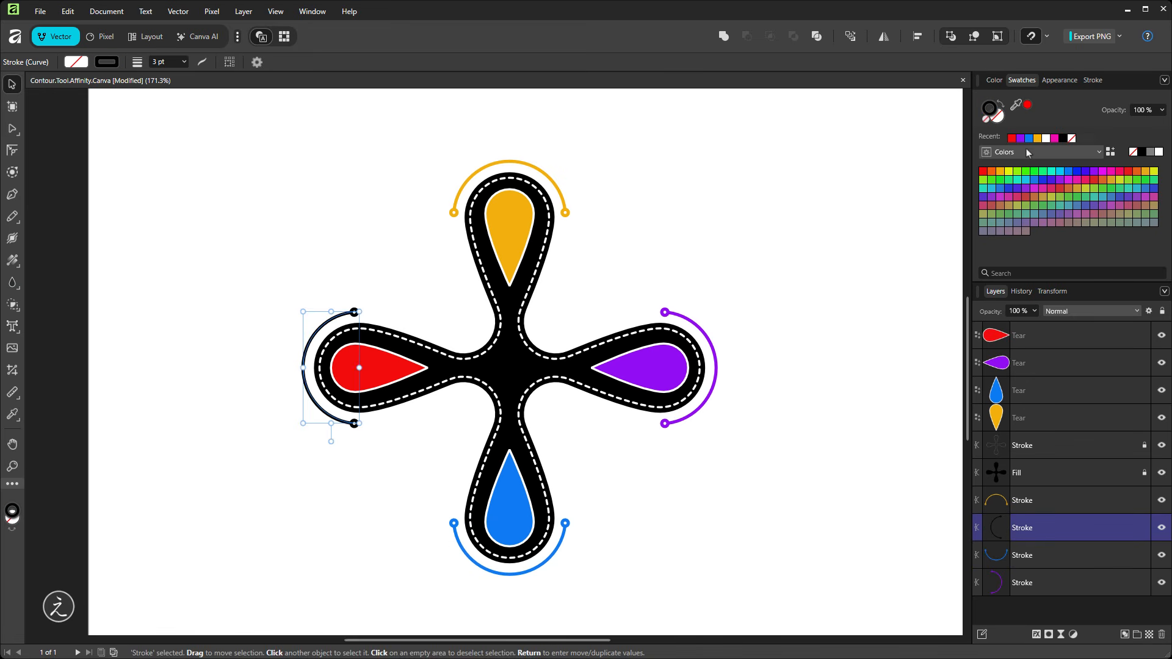
{"action": "left_click", "coordinate": [1013, 139]}
{"action": "left_click", "coordinate": [795, 238]}
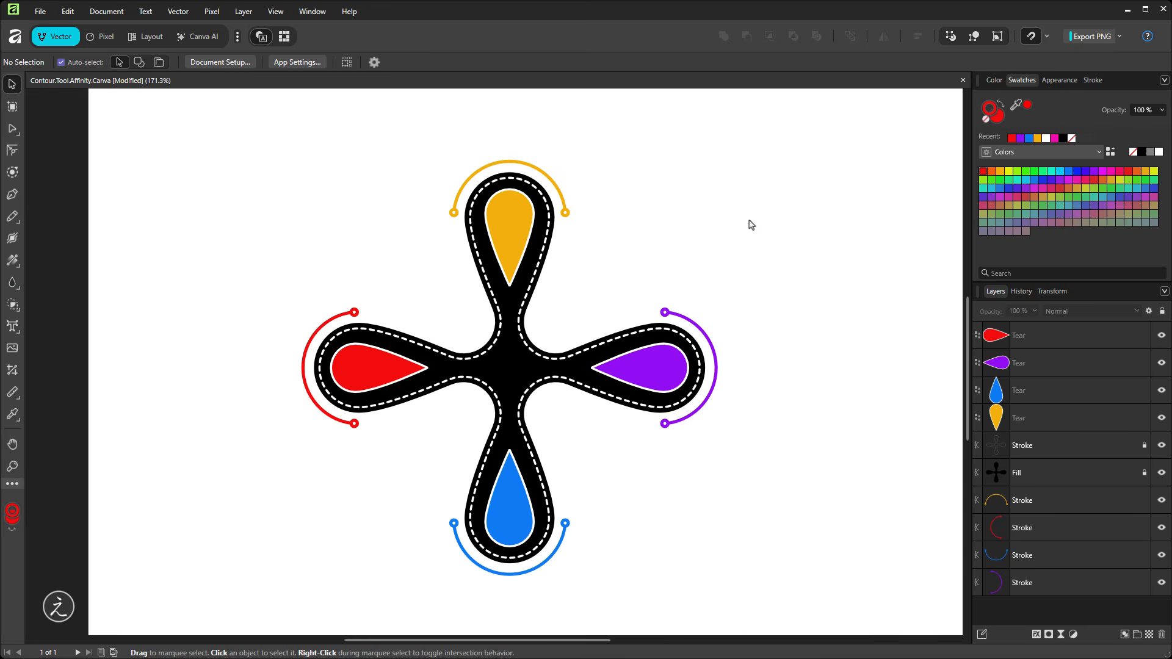
{"action": "left_click_drag", "start_coordinate": [639, 194], "coordinate": [655, 235]}
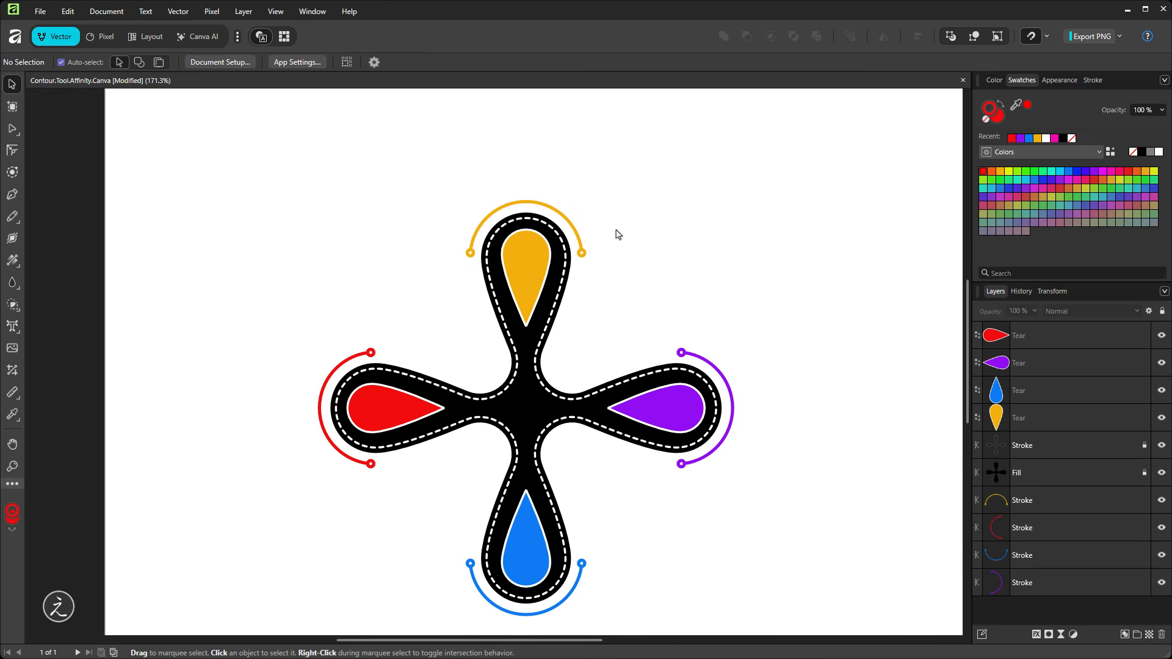
{"action": "scroll", "coordinate": [527, 219], "scroll_direction": "up", "scroll_amount": 1}
{"action": "scroll", "coordinate": [526, 219], "scroll_direction": "up", "scroll_amount": 3}
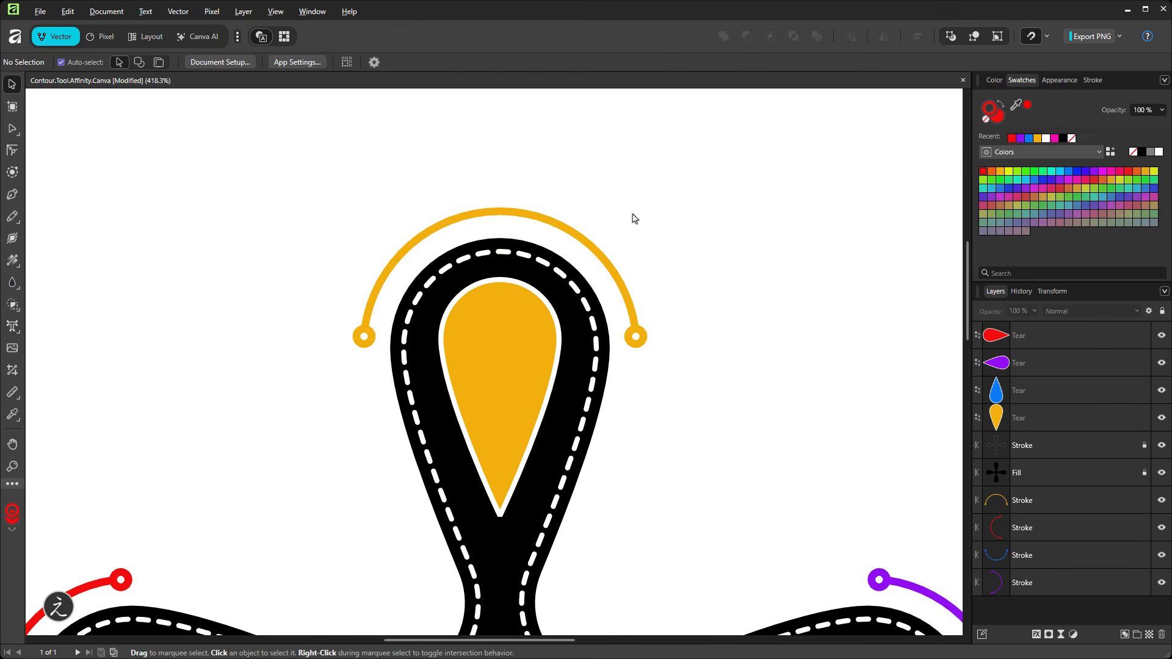
Draw a straight vertical line with the Pen tool from the top edge of the upper petal up past the orange-yellow arc
{"action": "key", "text": "p"}
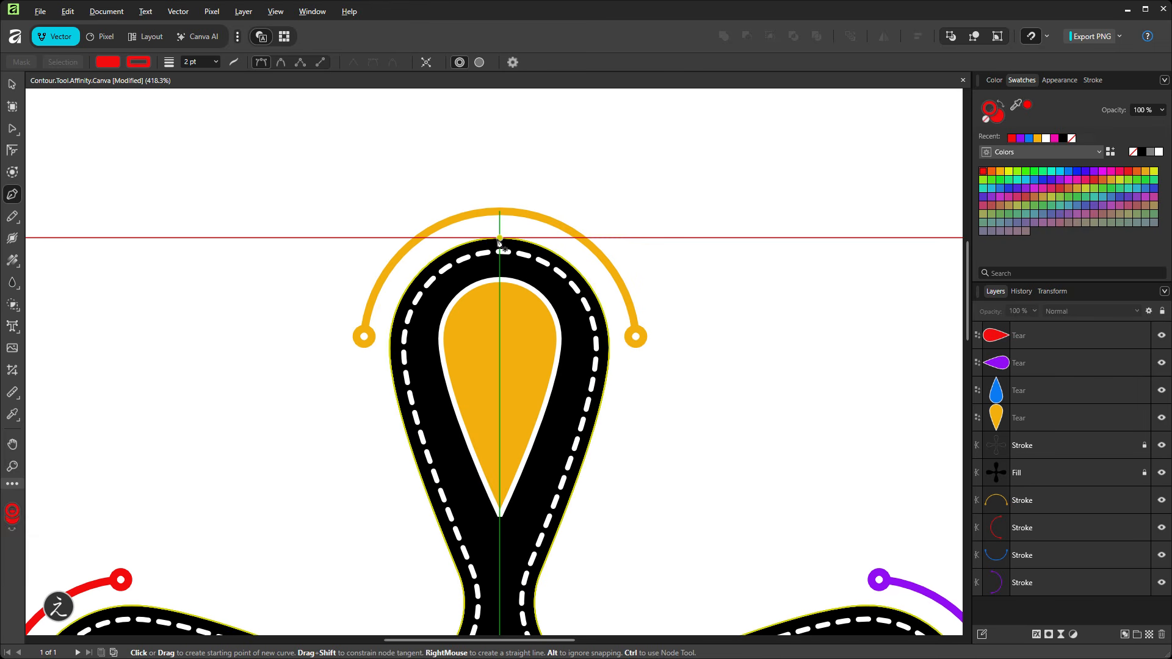
{"action": "left_click", "coordinate": [500, 239]}
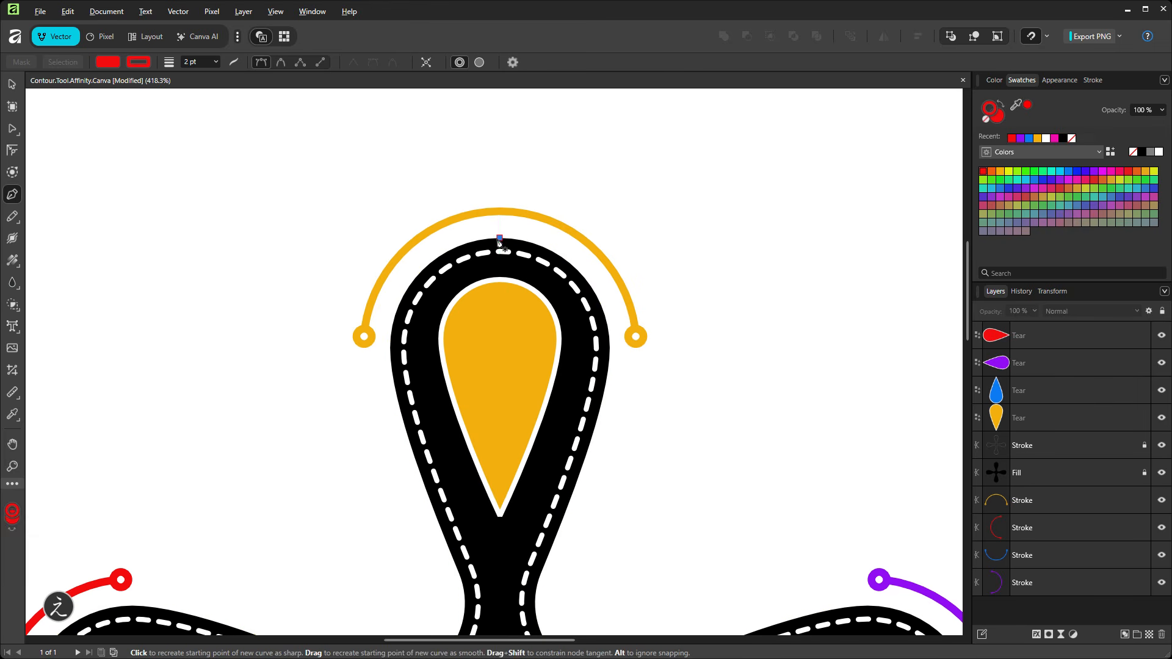
{"action": "left_click", "coordinate": [499, 162], "text": "shift"}
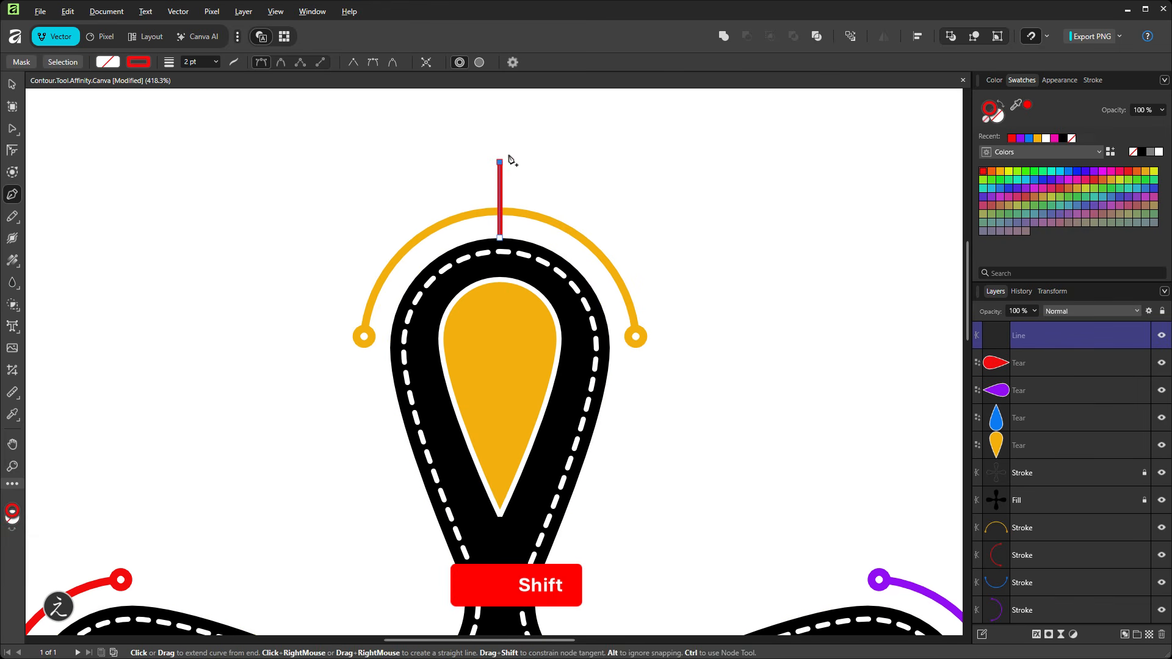
{"action": "left_click", "coordinate": [13, 86]}
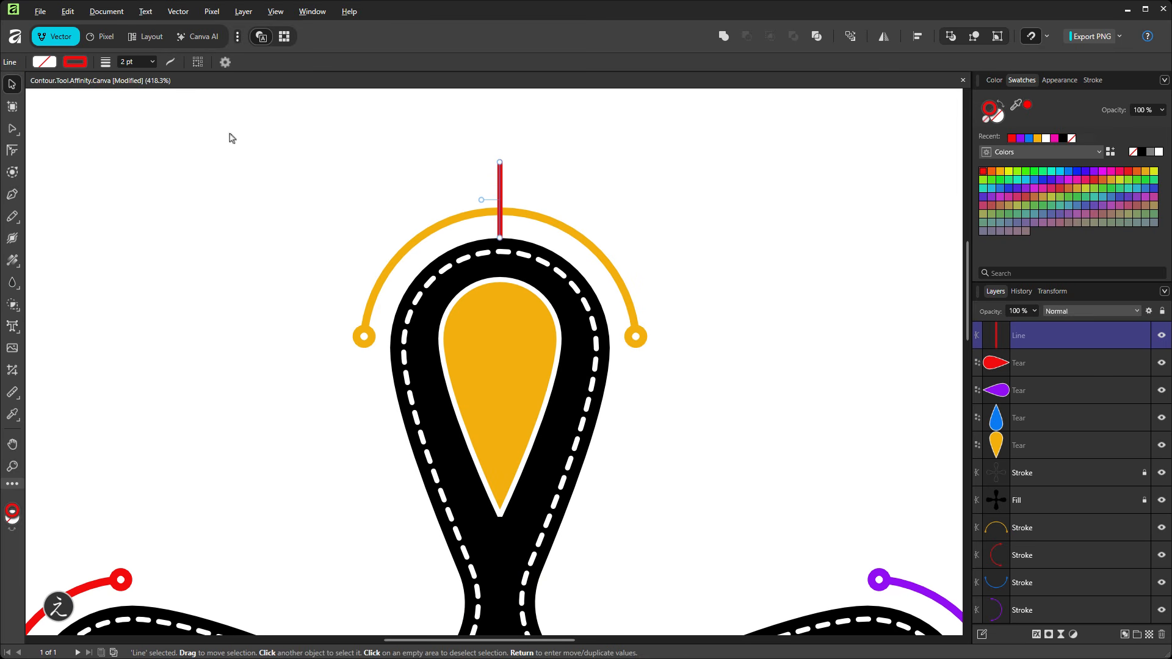
Give the vertical line a Circle Solid start and a Triangle arrowhead at its end
{"action": "left_click", "coordinate": [1093, 81]}
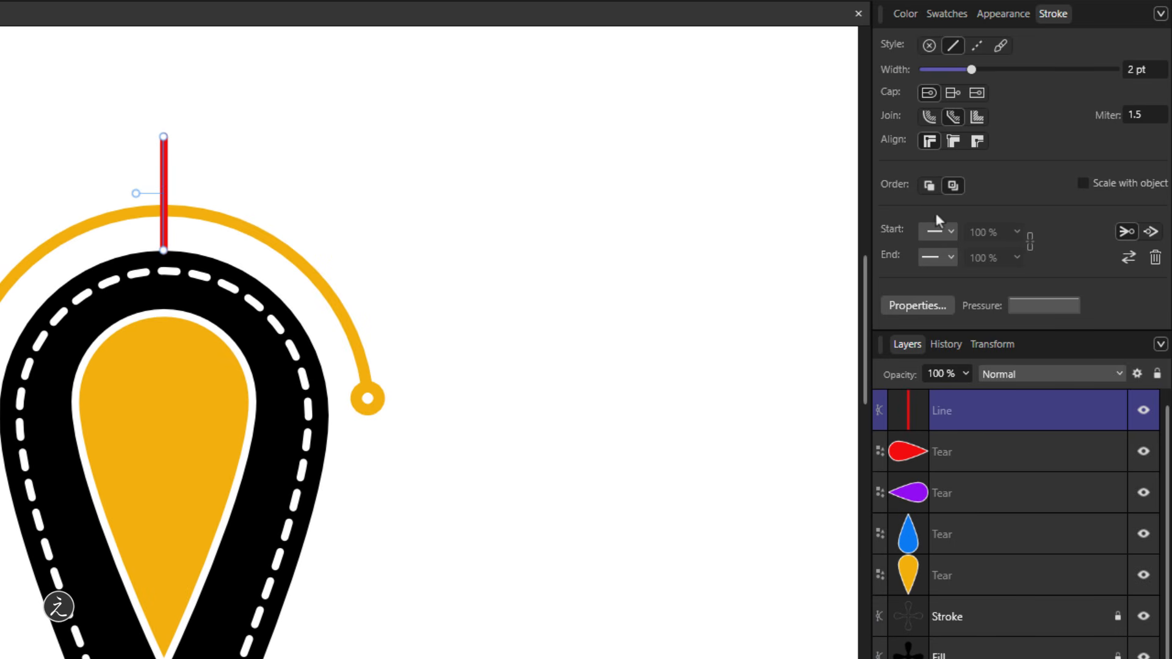
{"action": "left_click", "coordinate": [951, 233]}
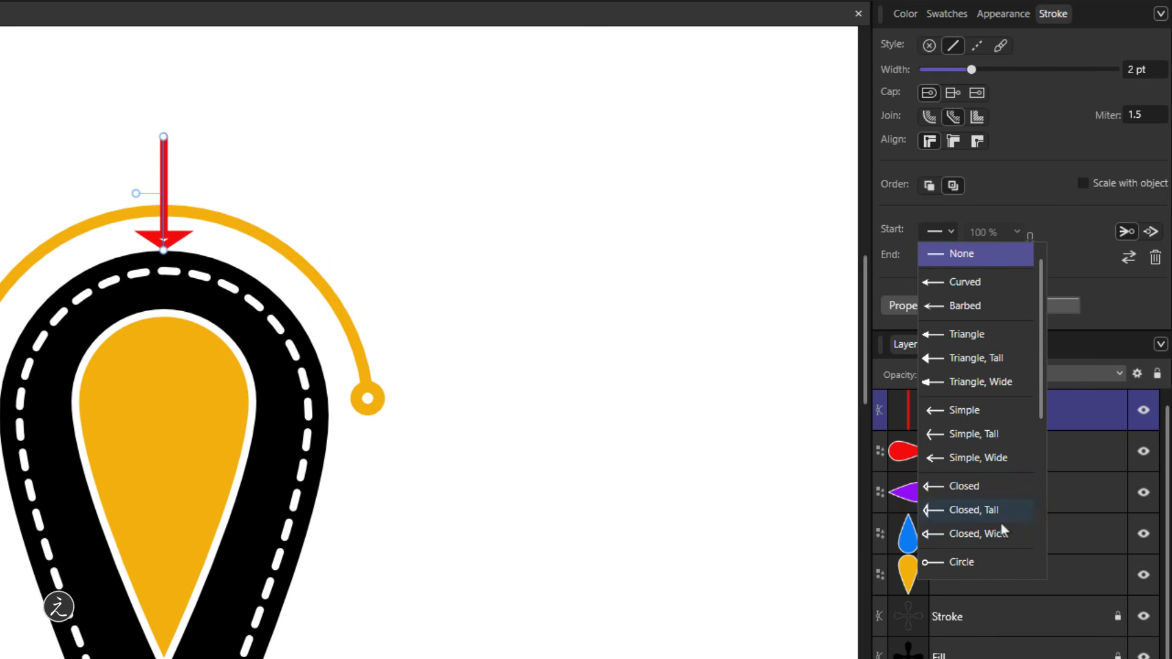
{"action": "scroll", "coordinate": [1001, 525], "scroll_direction": "down", "scroll_amount": 1}
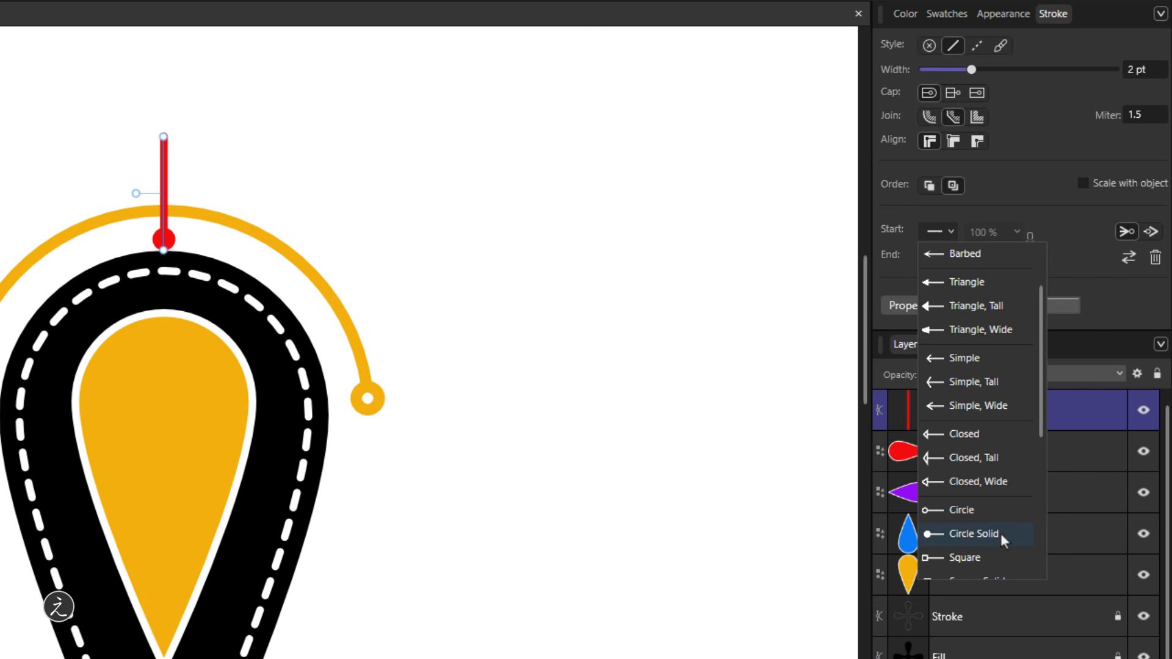
{"action": "left_click", "coordinate": [999, 533]}
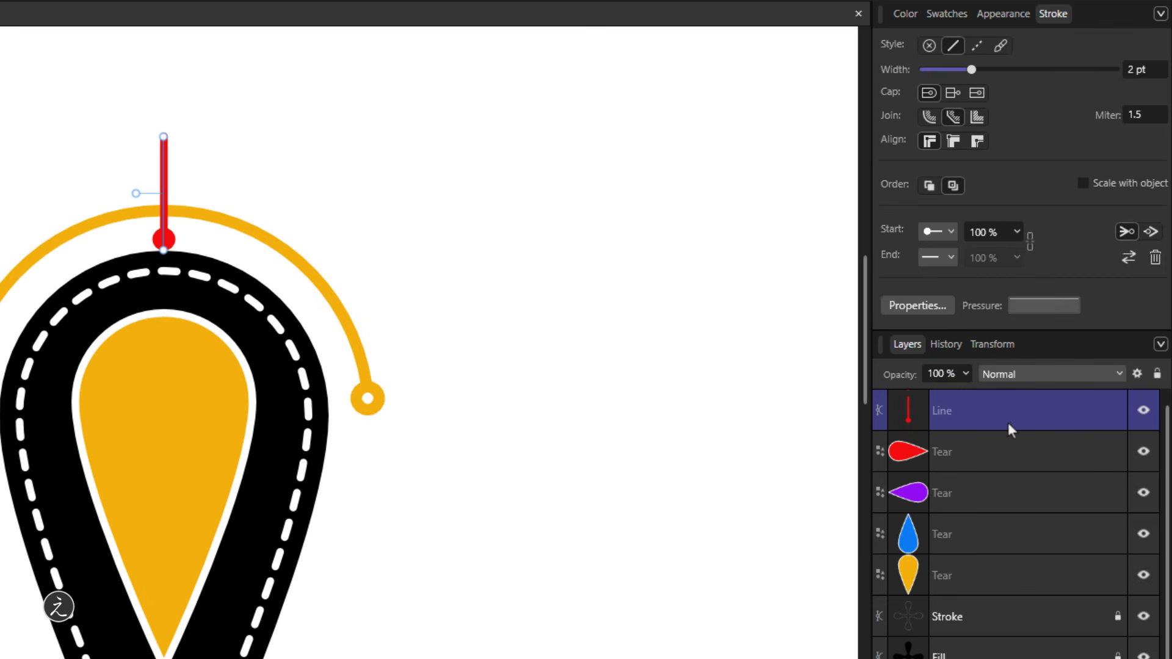
{"action": "left_click", "coordinate": [947, 256]}
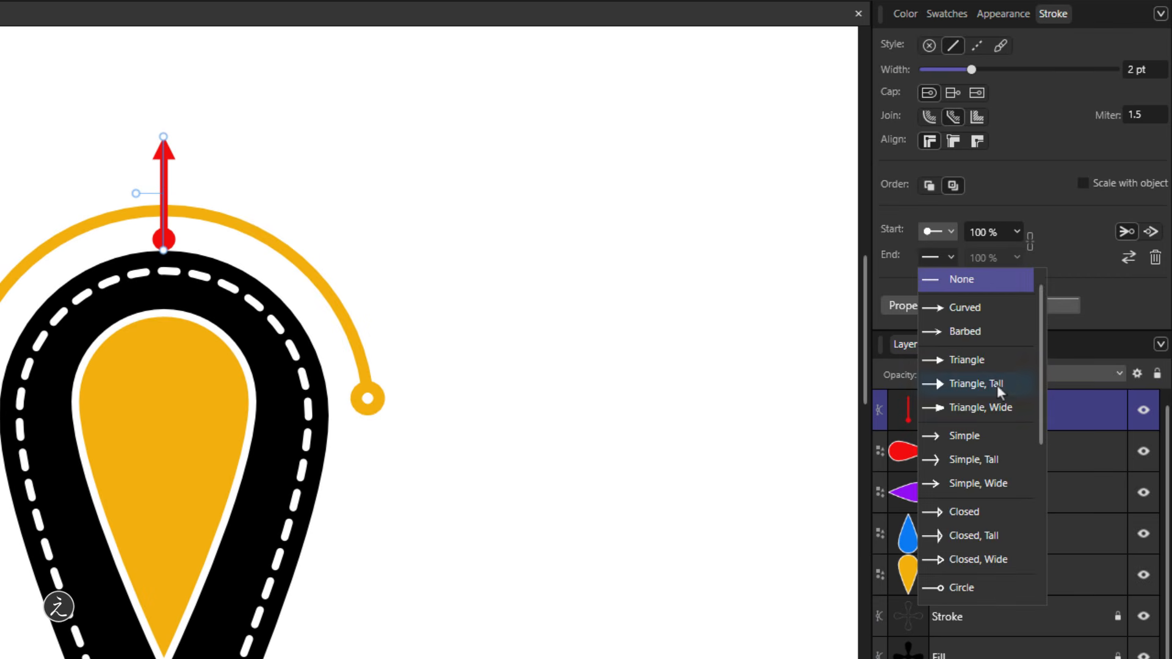
{"action": "left_click", "coordinate": [991, 360]}
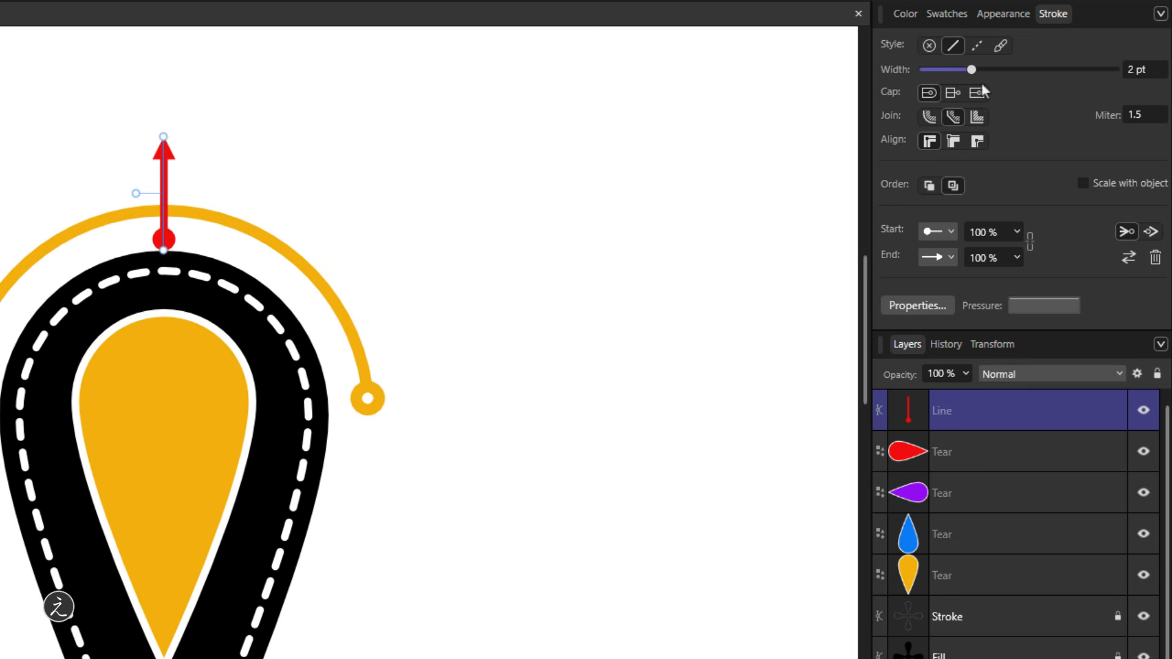
Colour the arrow line's stroke black and deselect it
{"action": "left_click", "coordinate": [906, 14]}
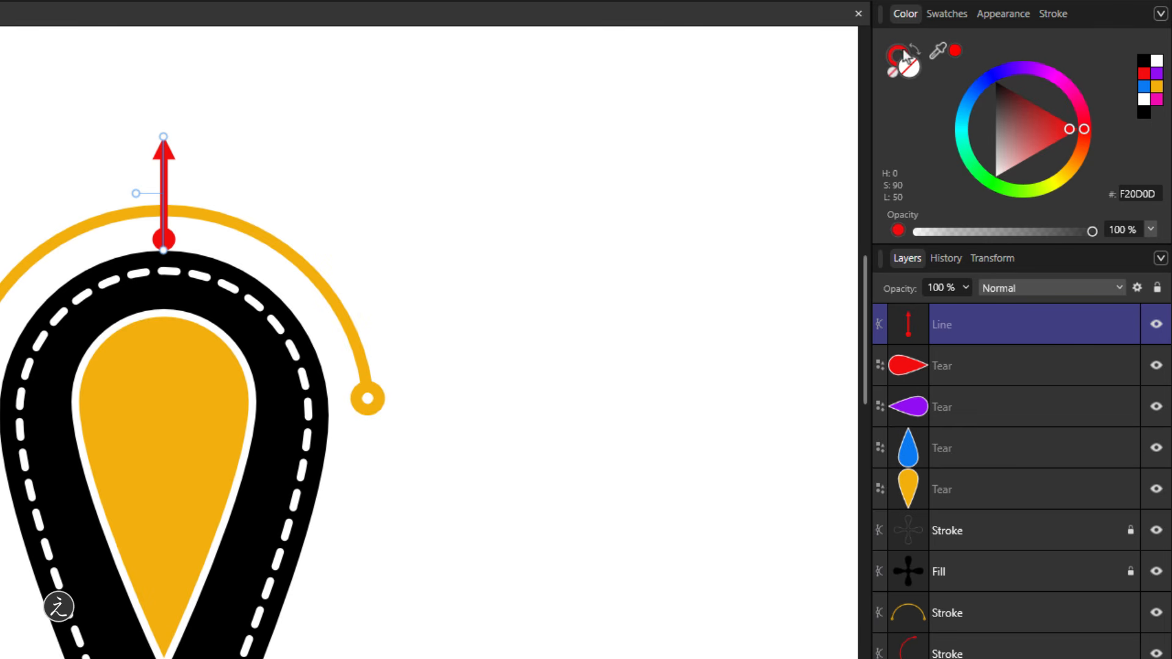
{"action": "left_click", "coordinate": [1143, 60]}
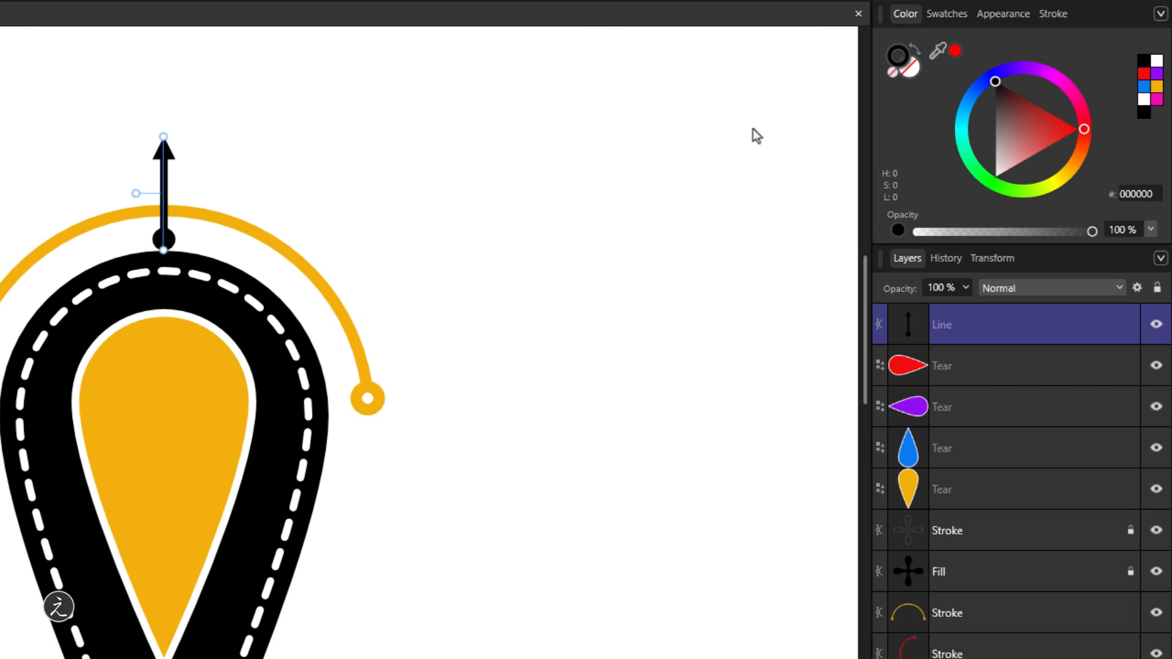
{"action": "left_click", "coordinate": [1052, 14]}
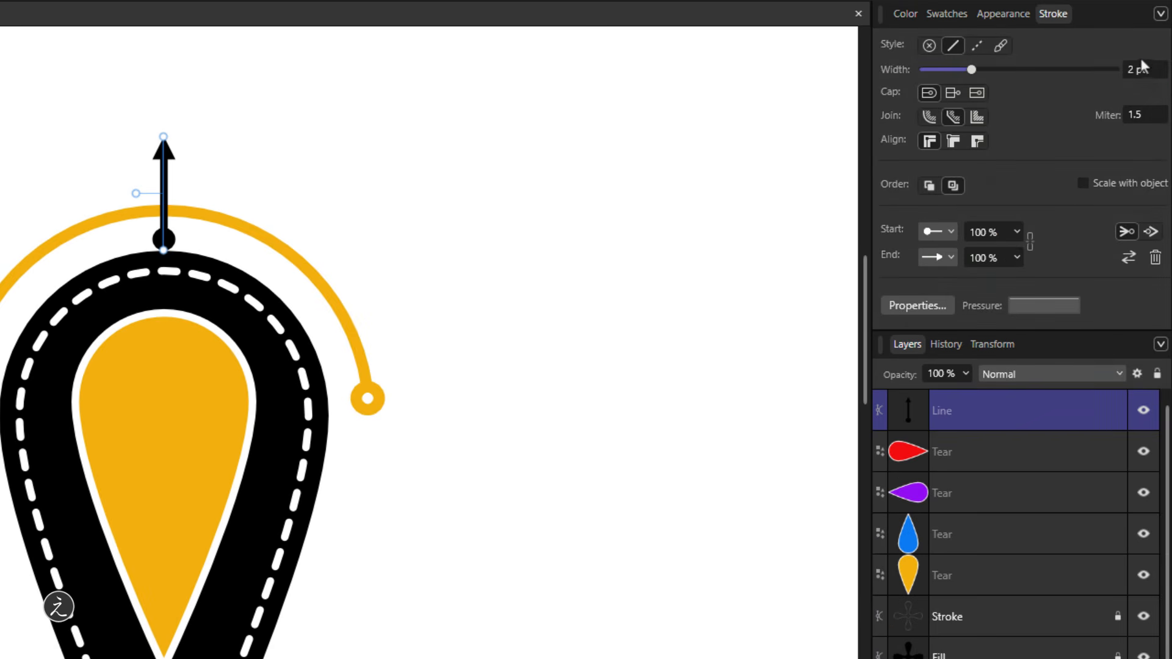
{"action": "left_click", "coordinate": [332, 172]}
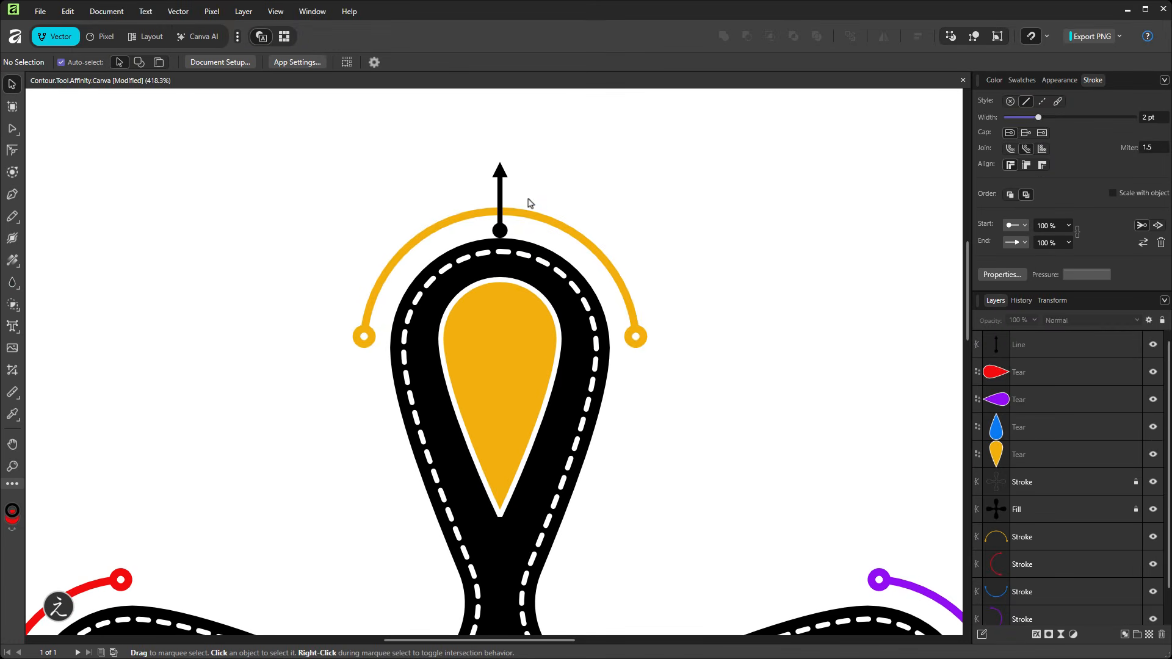
Move the arrow line straight down so its circle end overlaps the black edge of the upper petal
{"action": "scroll", "coordinate": [529, 205], "scroll_direction": "up", "scroll_amount": 5}
{"action": "scroll", "coordinate": [559, 208], "scroll_direction": "up", "scroll_amount": 2}
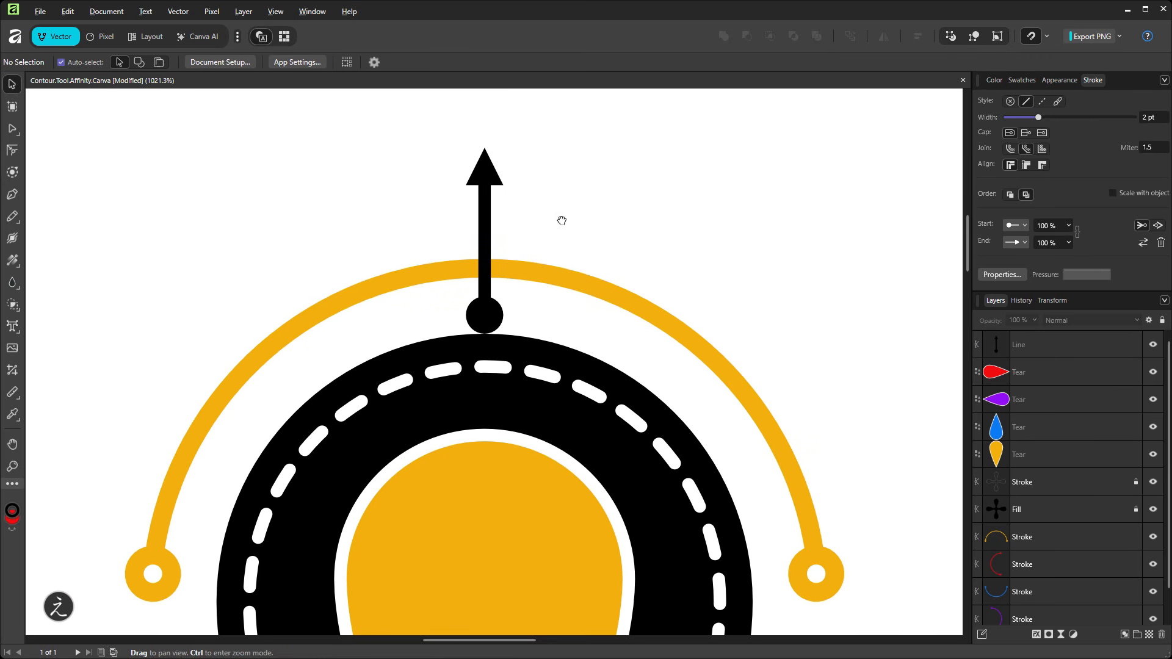
{"action": "left_click", "coordinate": [487, 186]}
{"action": "left_click_drag", "start_coordinate": [487, 186], "coordinate": [493, 195]}
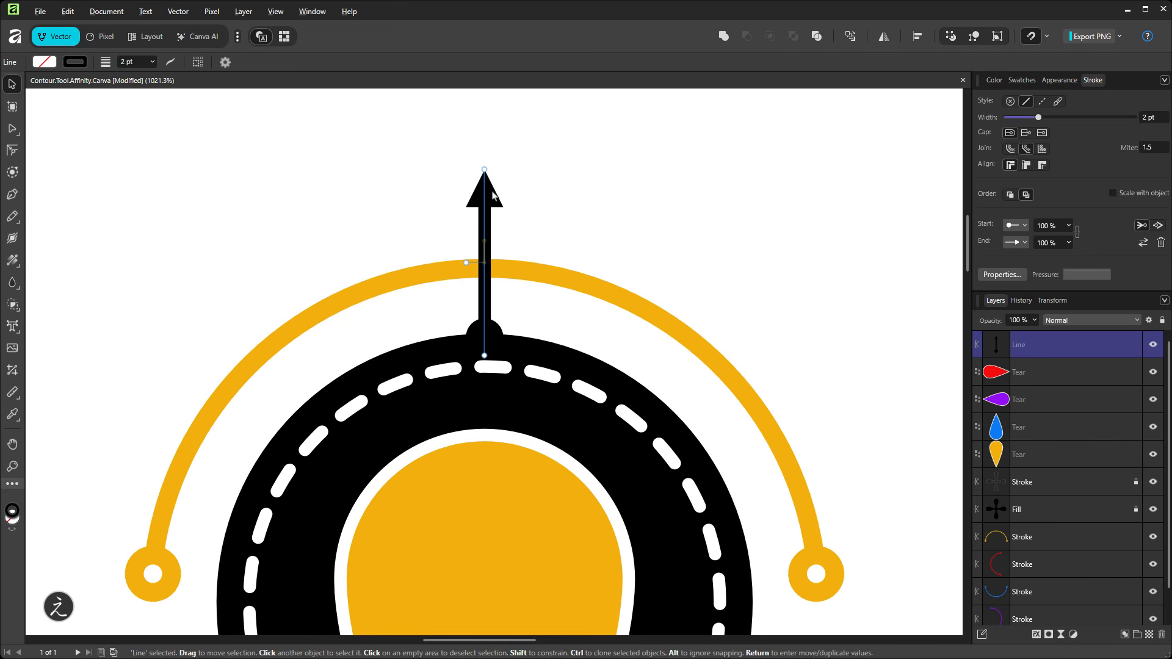
Lengthen the arrow by nudging its tip node upward with the Node tool, keeping the circle end in place
{"action": "scroll", "coordinate": [599, 191], "scroll_direction": "down", "scroll_amount": 1}
{"action": "left_click_drag", "start_coordinate": [599, 191], "coordinate": [592, 210]}
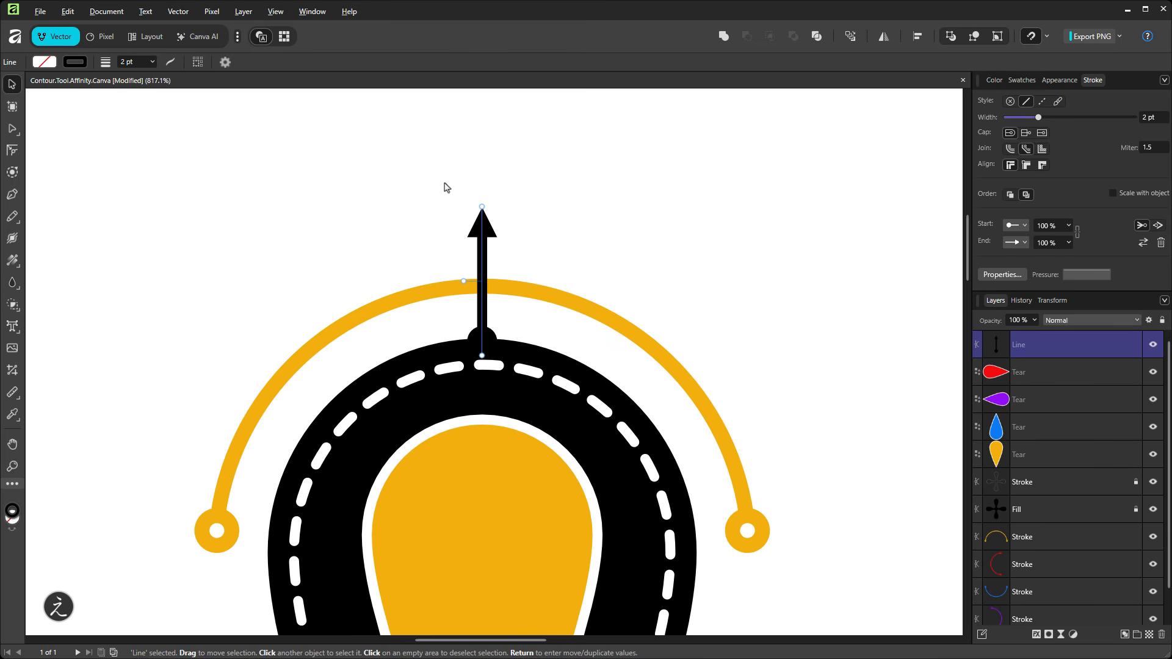
{"action": "left_click", "coordinate": [13, 129]}
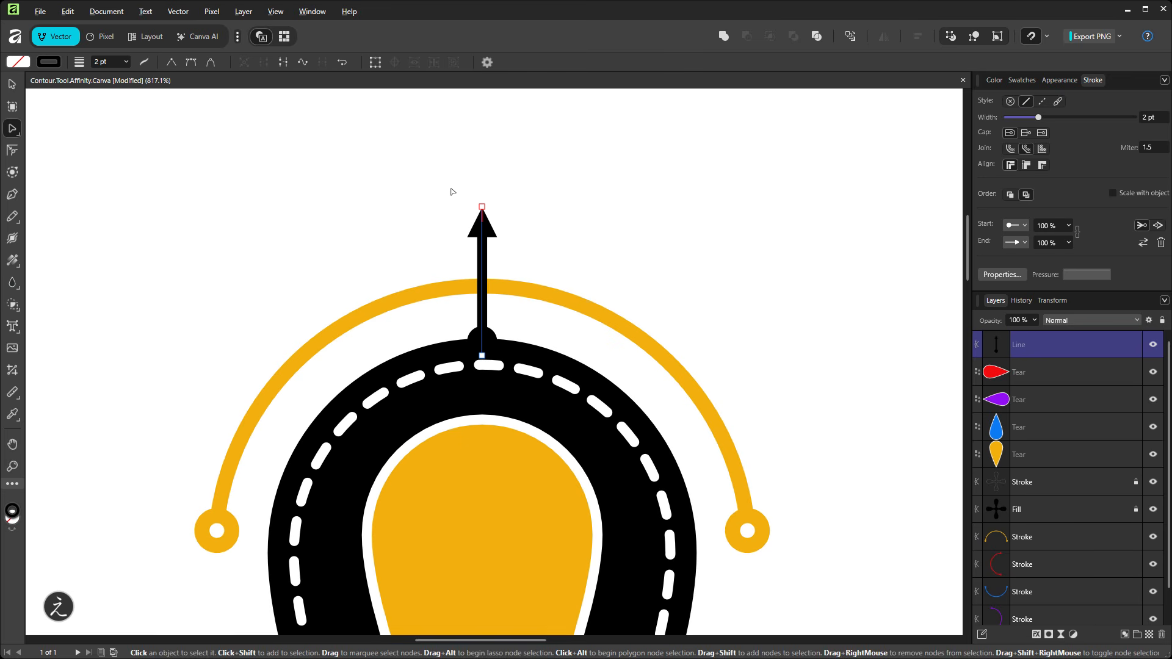
{"action": "left_click", "coordinate": [483, 207]}
{"action": "key", "text": "Up"}
{"action": "key", "text": "Up"}
{"action": "key", "text": "Up"}
{"action": "key", "text": "Up"}
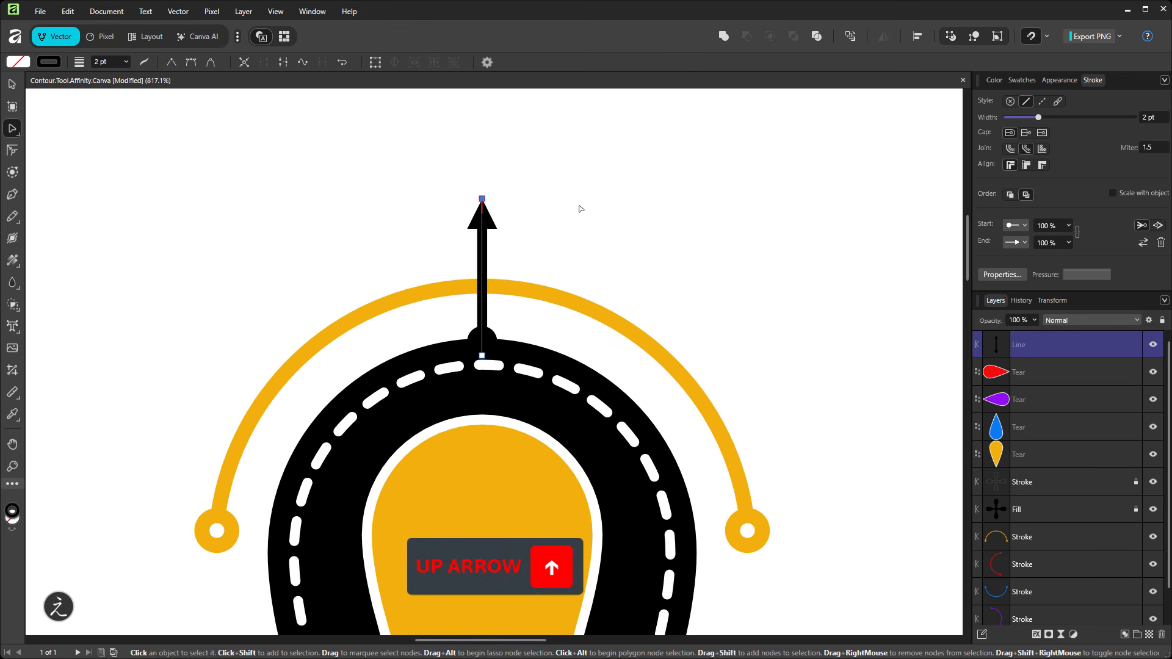
{"action": "key", "text": "Up"}
{"action": "key", "text": "Up"}
{"action": "key", "text": "Up"}
{"action": "key", "text": "Up"}
{"action": "key", "text": "Up"}
{"action": "key", "text": "Up"}
{"action": "key", "text": "Up"}
{"action": "key", "text": "Up"}
{"action": "key", "text": "Up"}
{"action": "left_click", "coordinate": [578, 208]}
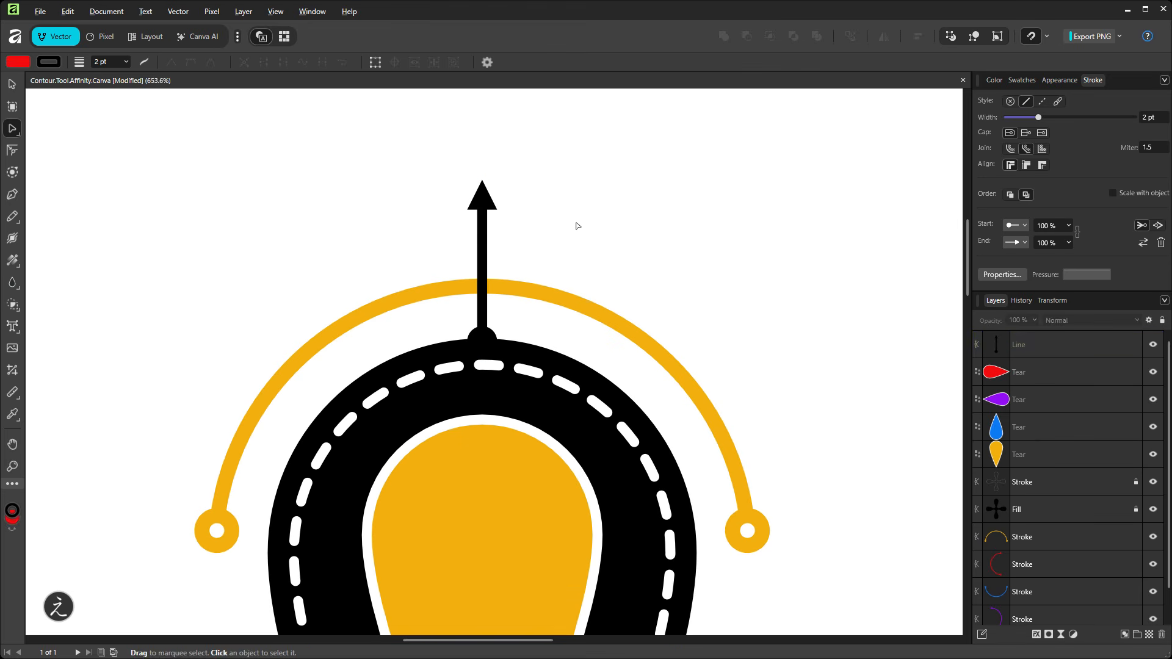
Duplicate the arrow straight down below the lower petal and rotate the copy 180° so it points downward
{"action": "scroll", "coordinate": [578, 226], "scroll_direction": "down", "scroll_amount": 5}
{"action": "left_click_drag", "start_coordinate": [704, 247], "coordinate": [596, 177]}
{"action": "key", "text": "ctrl+0"}
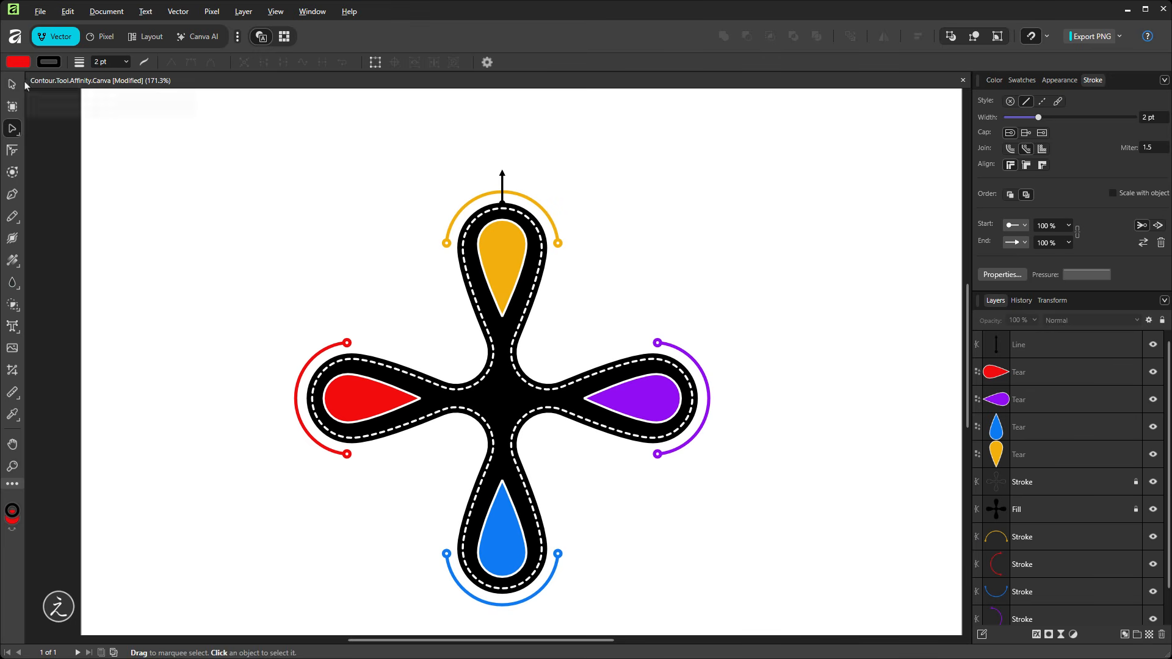
{"action": "key", "text": "v"}
{"action": "left_click", "coordinate": [504, 182]}
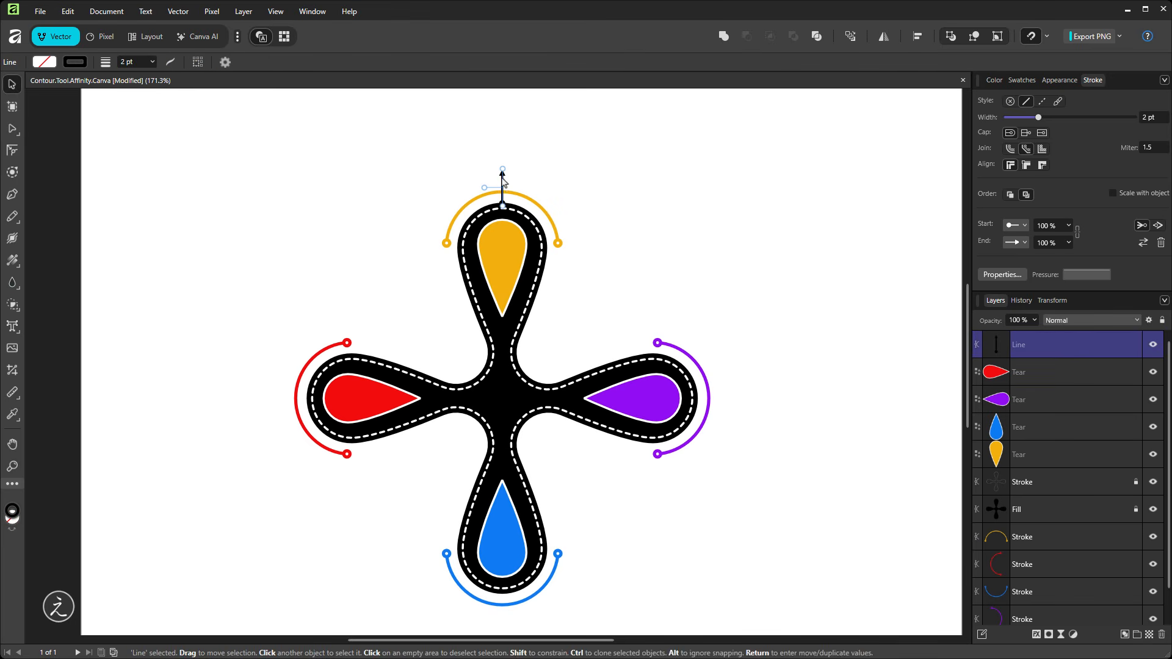
{"action": "left_click_drag", "start_coordinate": [619, 238], "coordinate": [624, 199]}
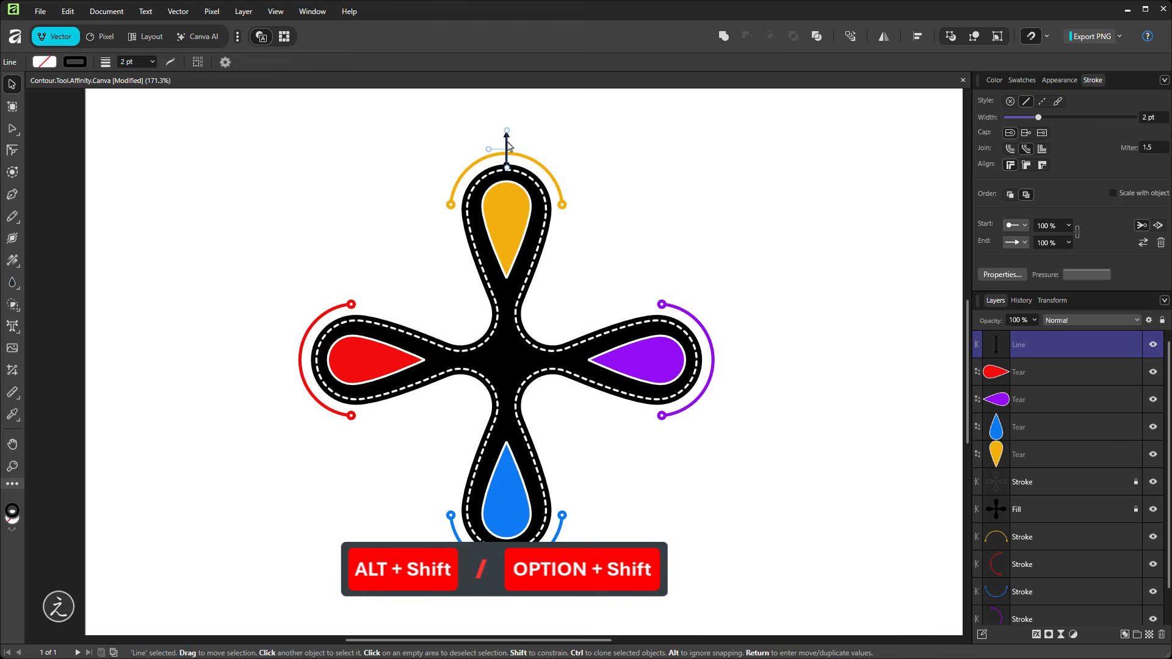
{"action": "left_click_drag", "start_coordinate": [509, 145], "coordinate": [516, 577]}
{"action": "scroll", "coordinate": [517, 613], "scroll_direction": "up", "scroll_amount": 5}
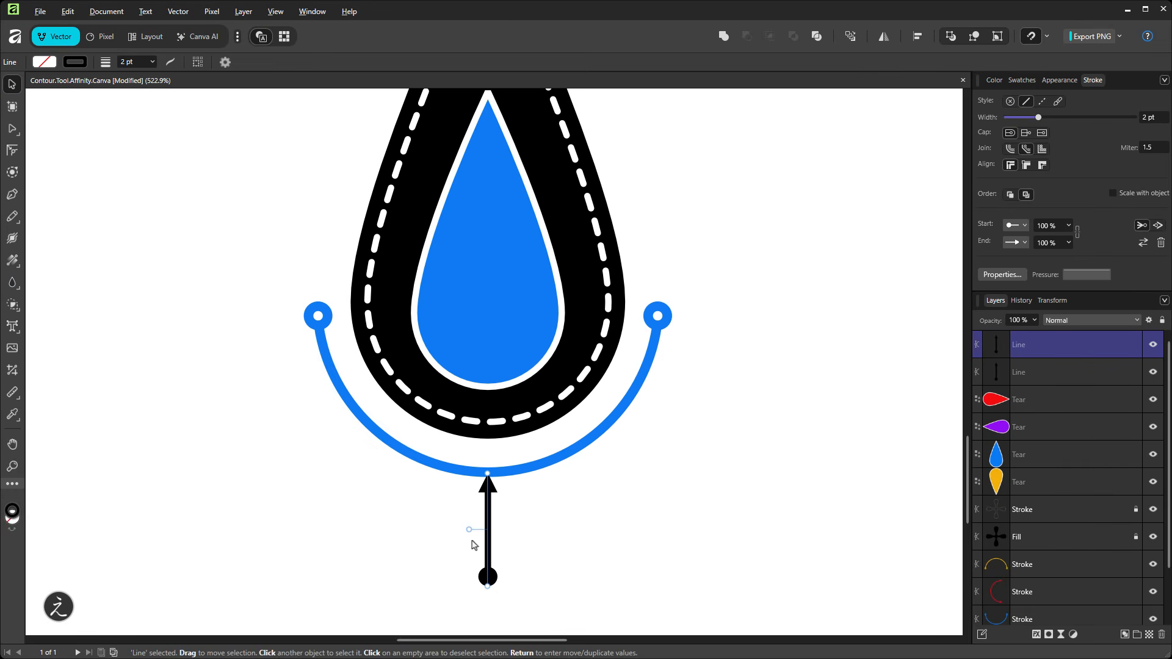
{"action": "left_click_drag", "start_coordinate": [468, 528], "coordinate": [626, 503]}
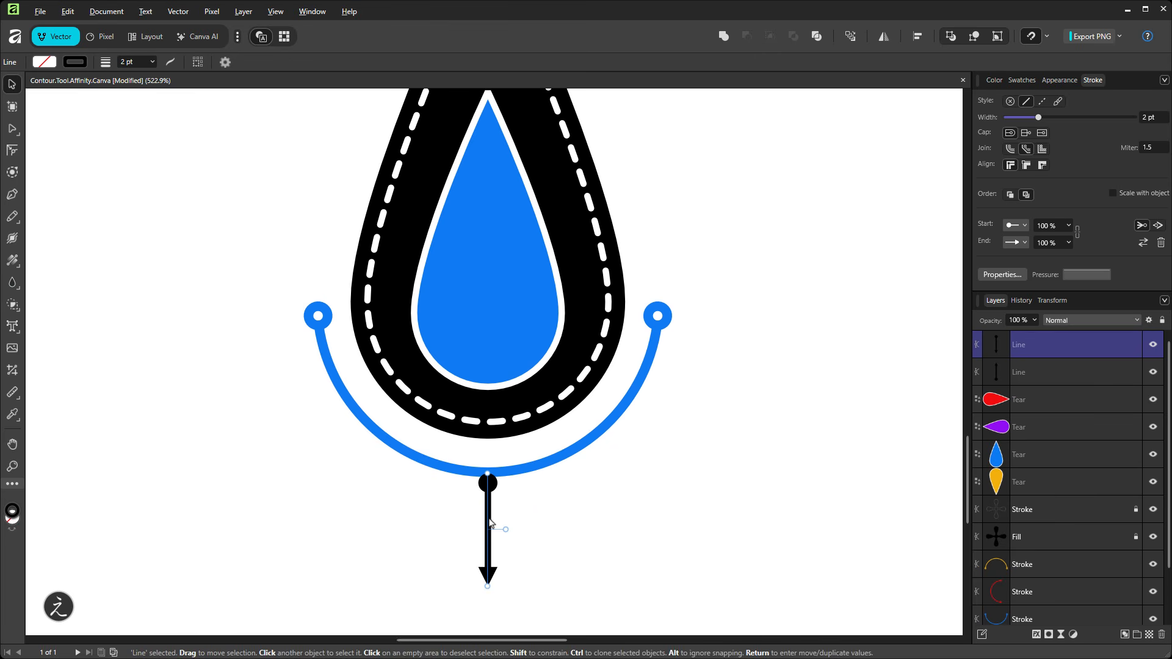
Move the lower arrow straight up so its circle end overlaps the black edge of the lower petal
{"action": "left_click_drag", "start_coordinate": [490, 520], "coordinate": [495, 475]}
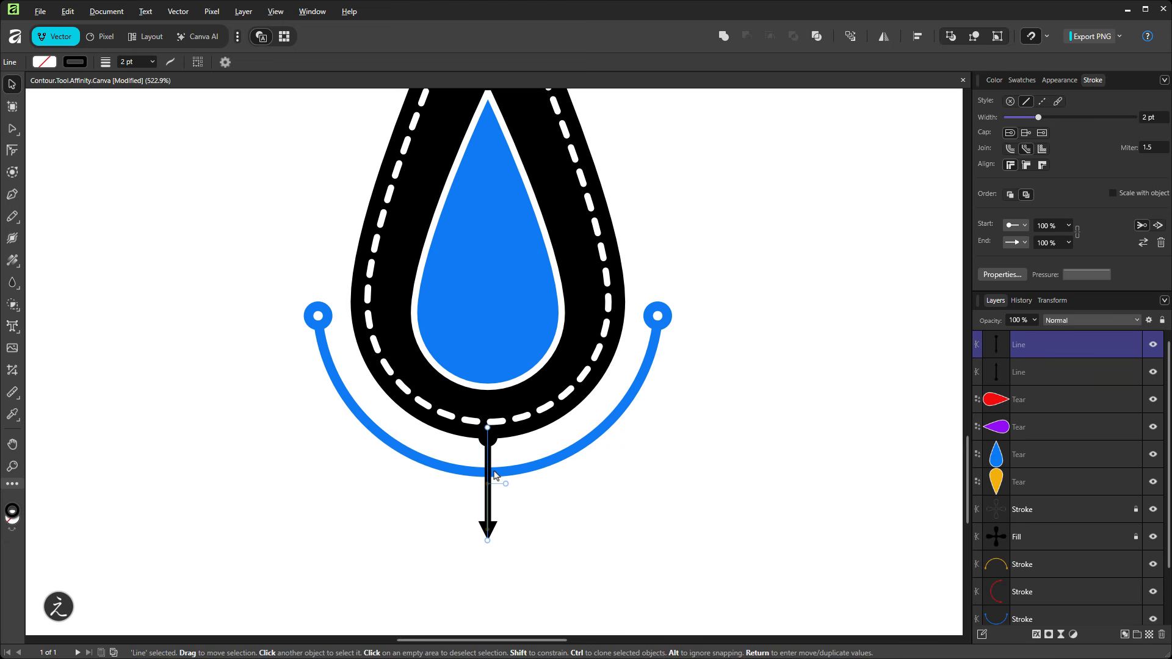
{"action": "left_click", "coordinate": [569, 530]}
{"action": "scroll", "coordinate": [599, 520], "scroll_direction": "down", "scroll_amount": 5}
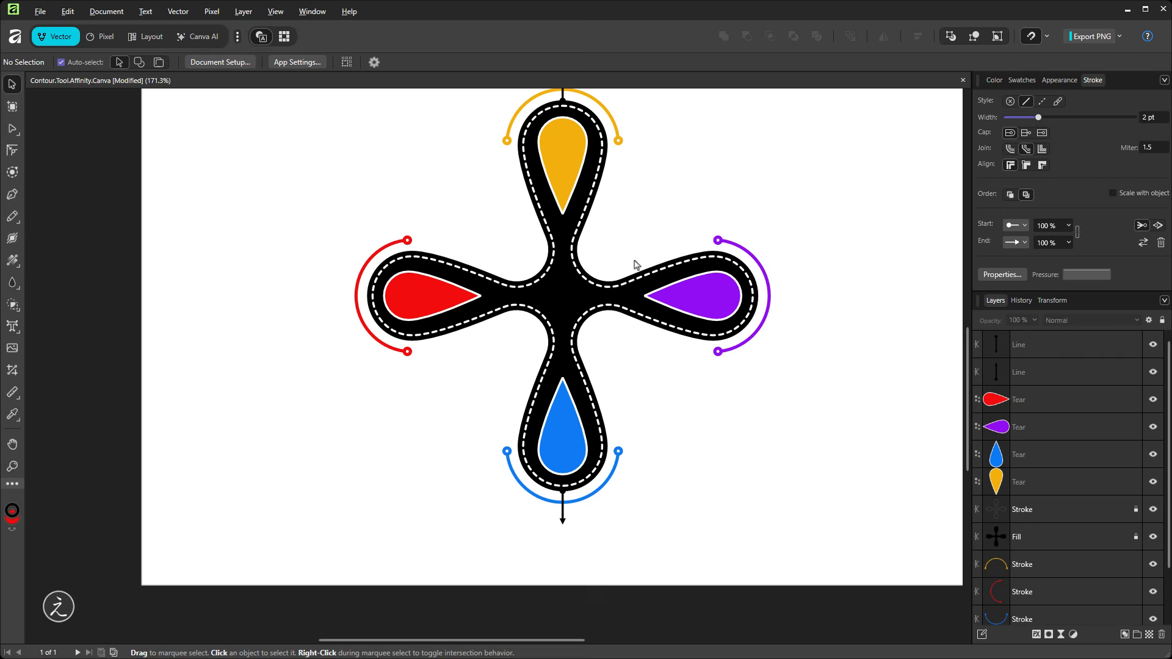
Duplicate the upper and lower arrows together and rotate the copies 90° onto the left and right petals
{"action": "left_click_drag", "start_coordinate": [508, 120], "coordinate": [549, 174]}
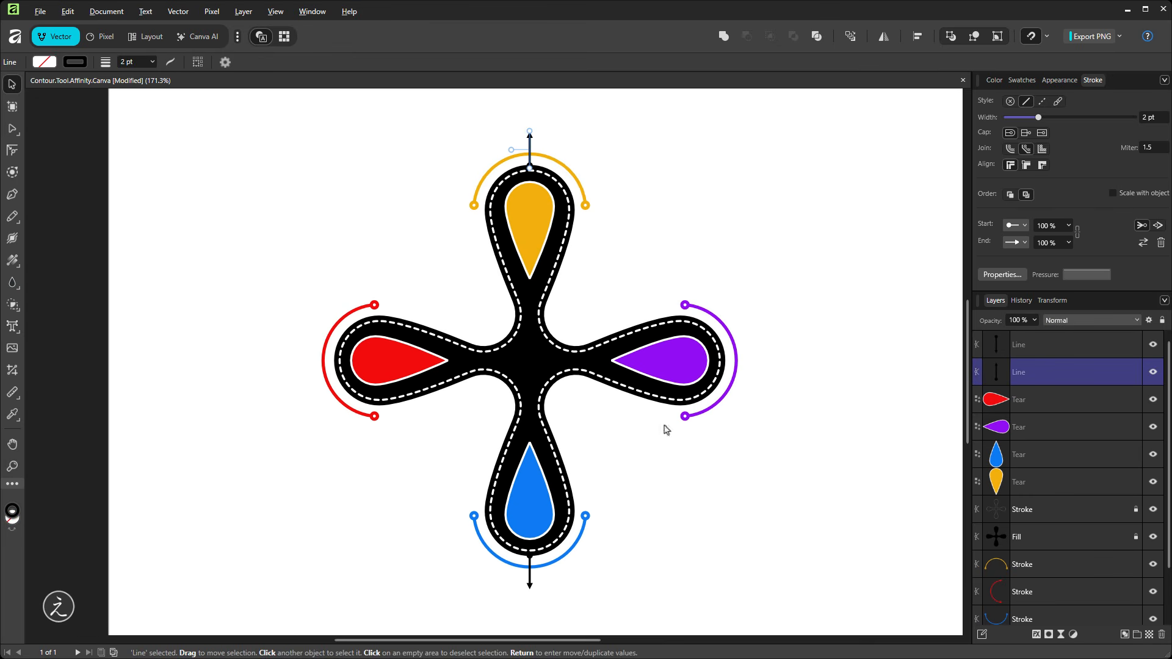
{"action": "left_click_drag", "start_coordinate": [570, 601], "coordinate": [492, 577]}
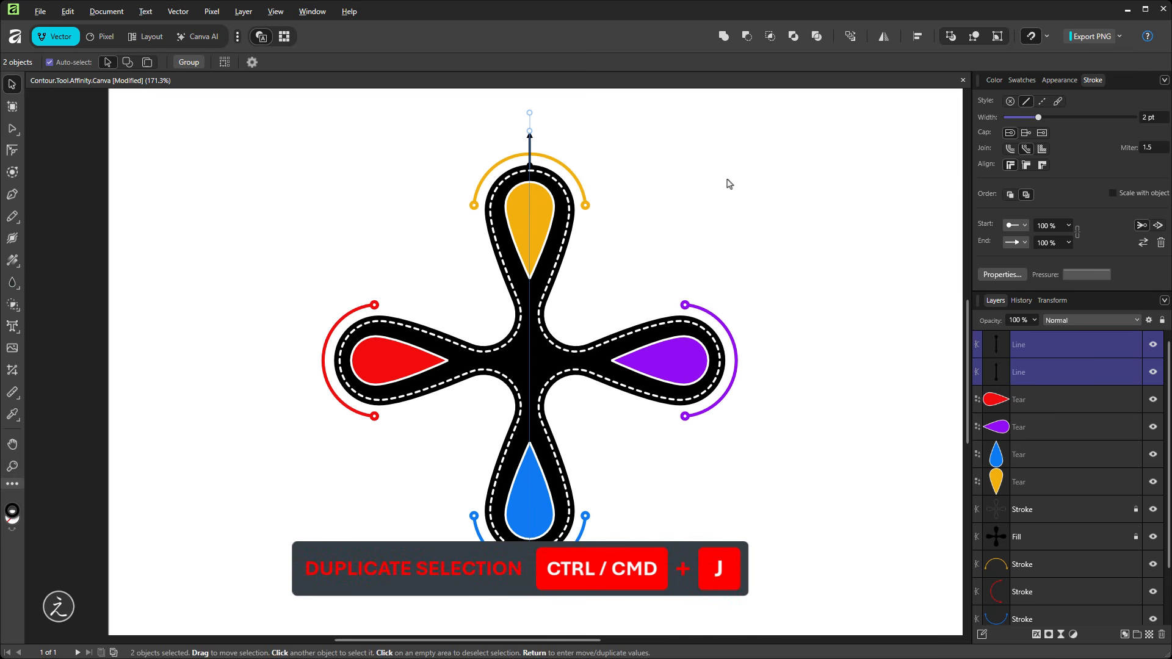
{"action": "key", "text": "ctrl+j"}
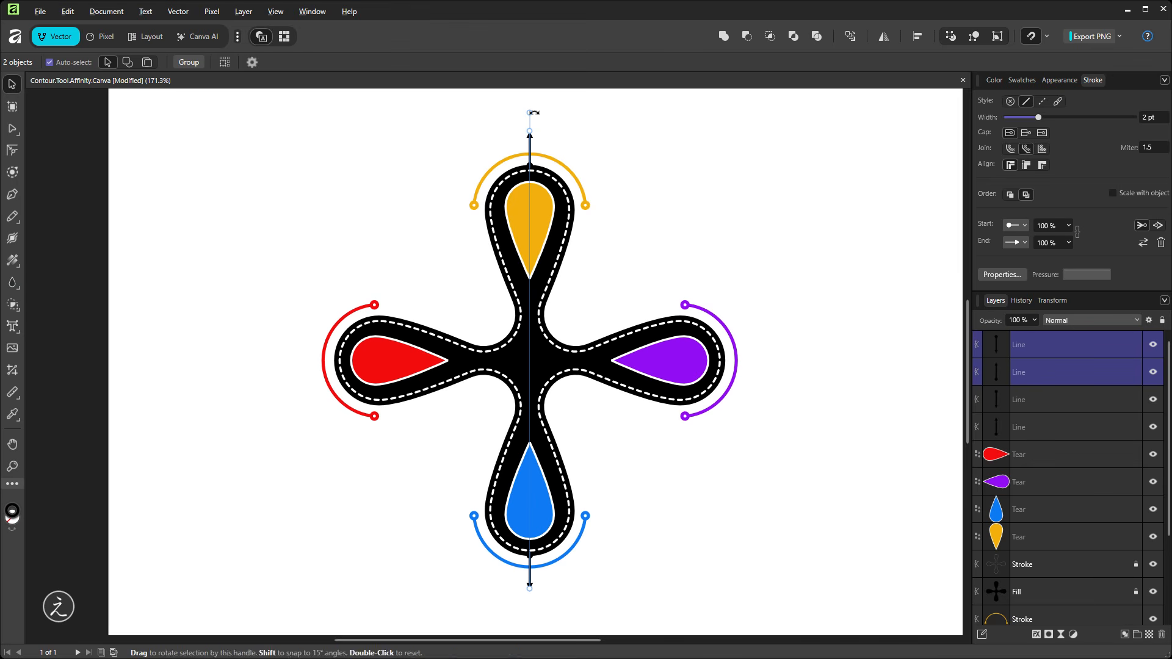
{"action": "left_click", "coordinate": [532, 123]}
{"action": "key", "text": "ctrl+z"}
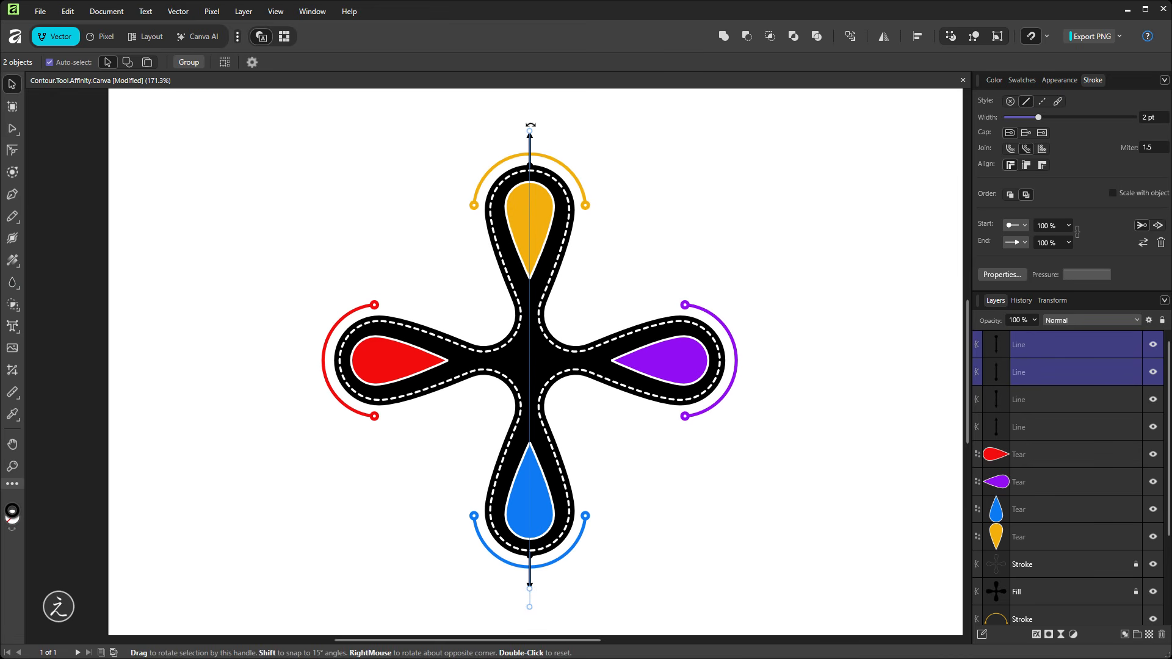
{"action": "left_click_drag", "start_coordinate": [531, 123], "coordinate": [760, 321]}
{"action": "left_click", "coordinate": [810, 317]}
{"action": "scroll", "coordinate": [808, 314], "scroll_direction": "down", "scroll_amount": 1}
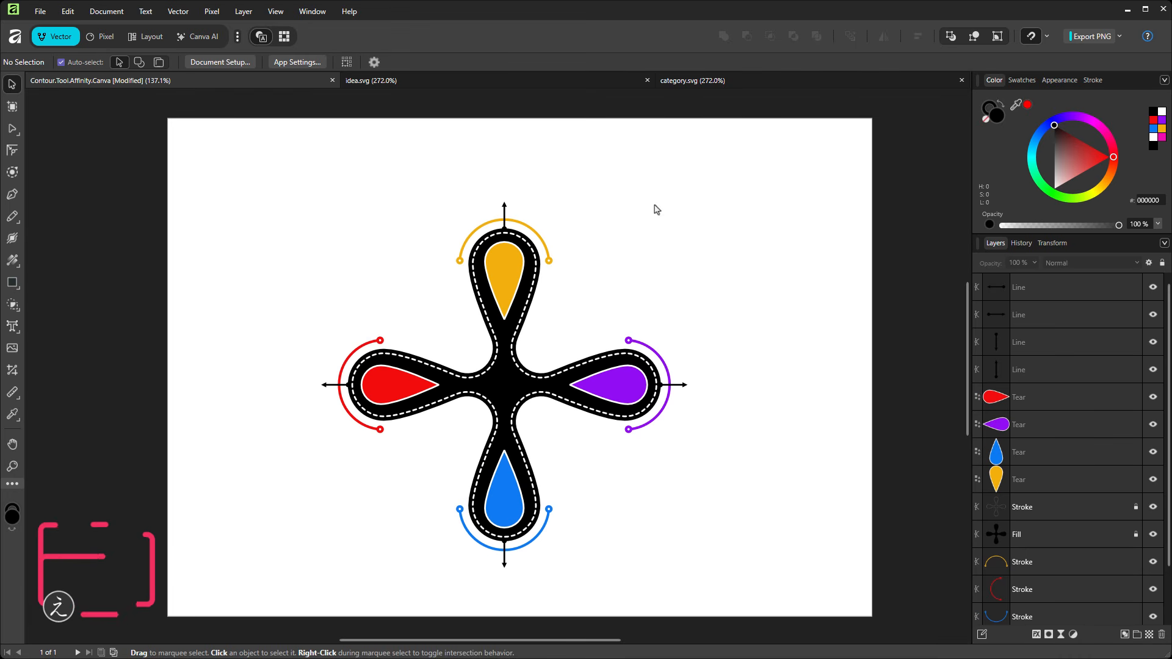
Switch to the idea.svg document, select all parts of the light bulb icon and copy them
{"action": "left_click", "coordinate": [495, 86]}
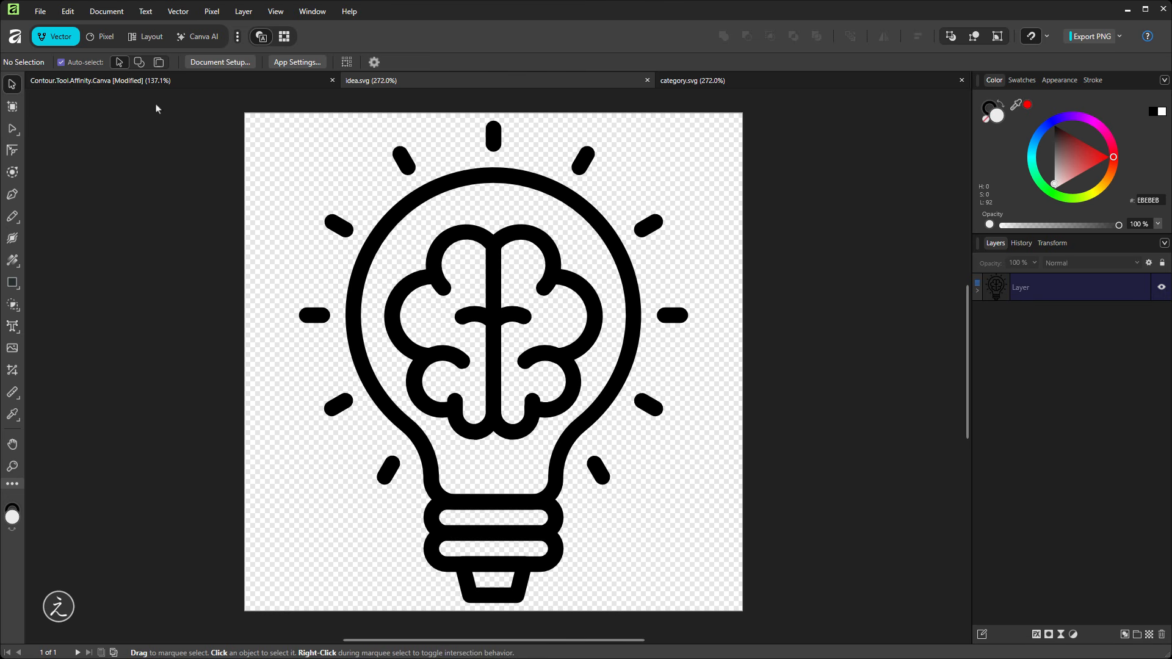
{"action": "left_click_drag", "start_coordinate": [164, 102], "coordinate": [774, 631]}
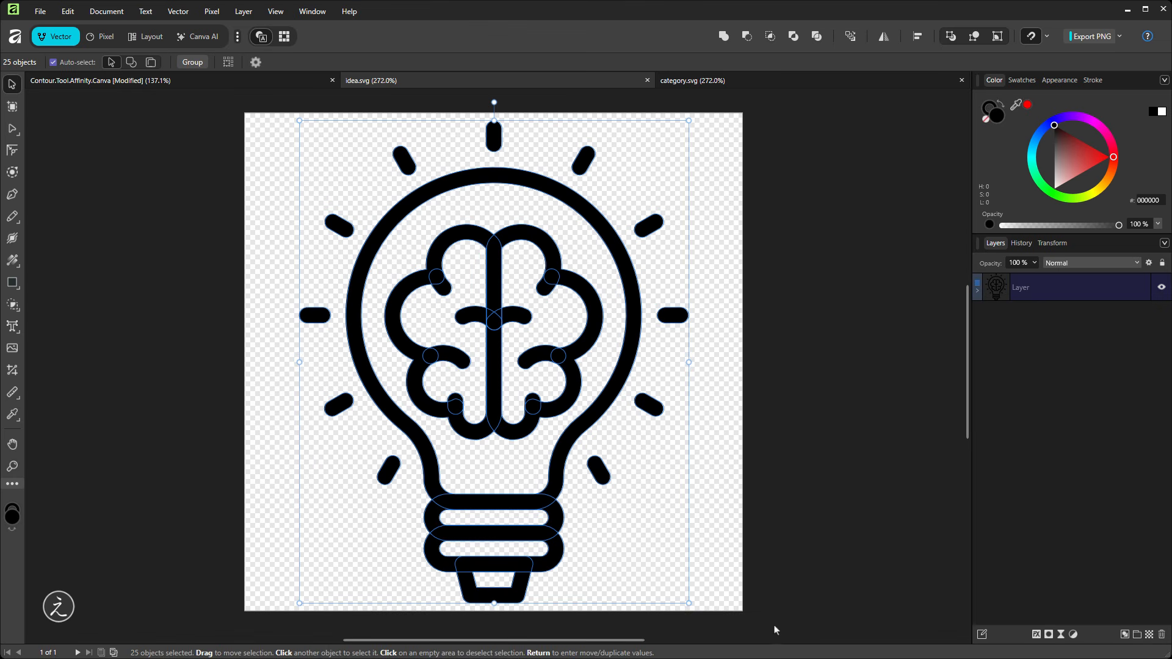
{"action": "left_click", "coordinate": [62, 14]}
{"action": "left_click", "coordinate": [103, 131]}
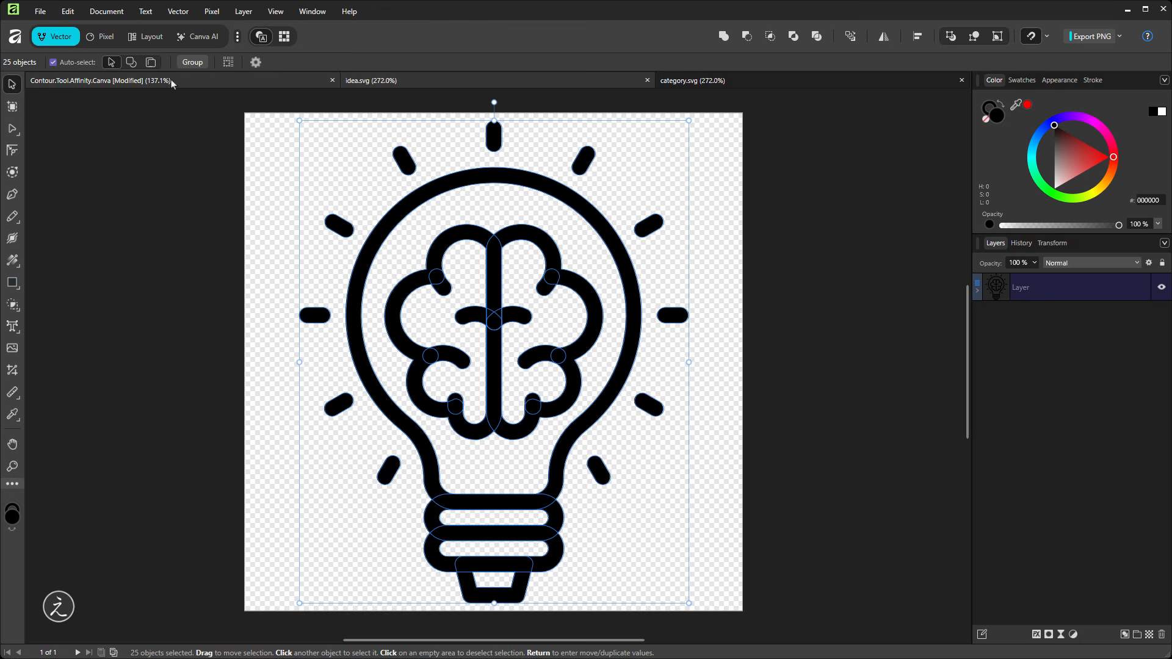
Paste the copied light bulb into the Contour.Tool.Affinity.Canva document and move it down beside the ornament's upper-left side
{"action": "left_click", "coordinate": [205, 81]}
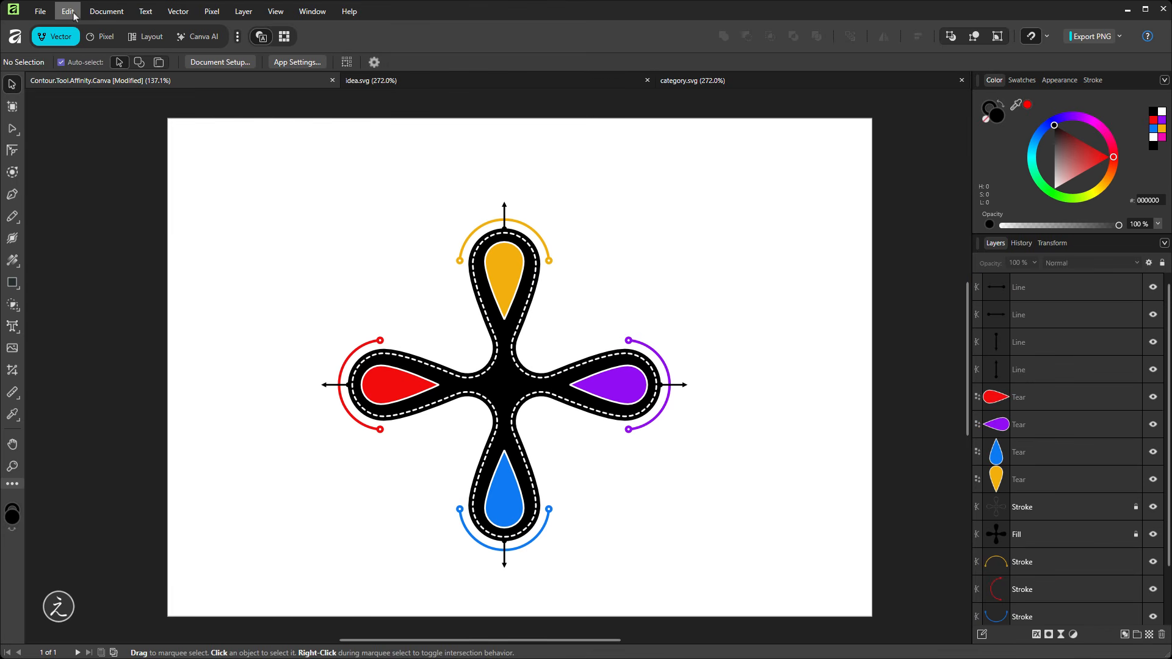
{"action": "left_click", "coordinate": [73, 13]}
{"action": "mouse_move", "coordinate": [136, 200]}
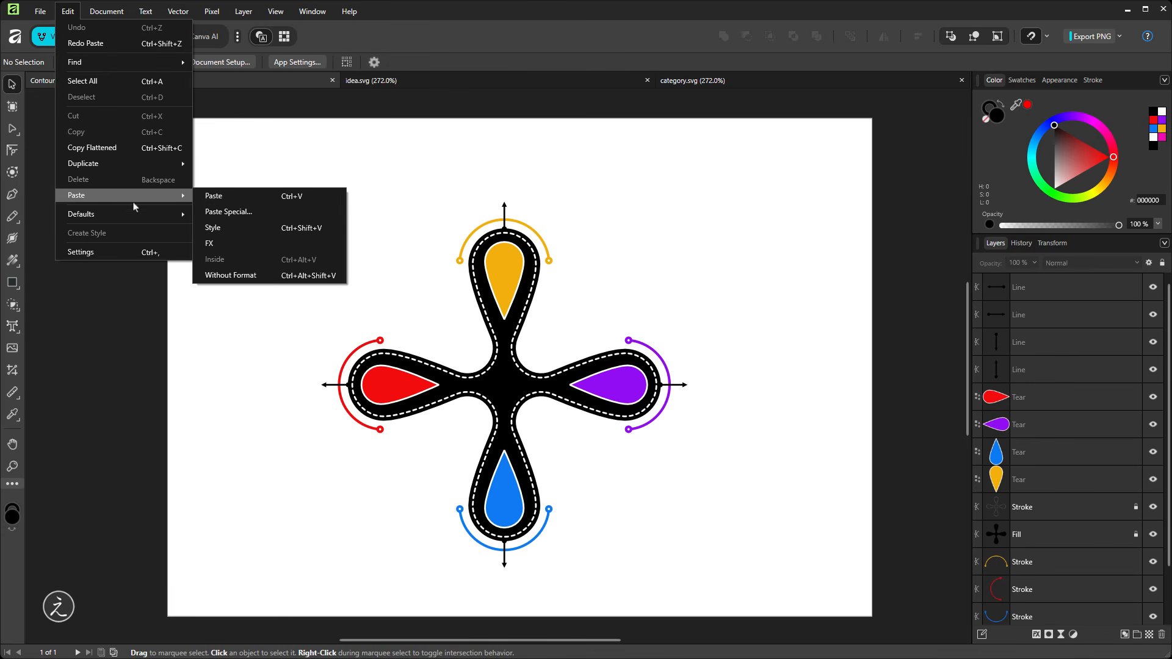
{"action": "left_click", "coordinate": [266, 200]}
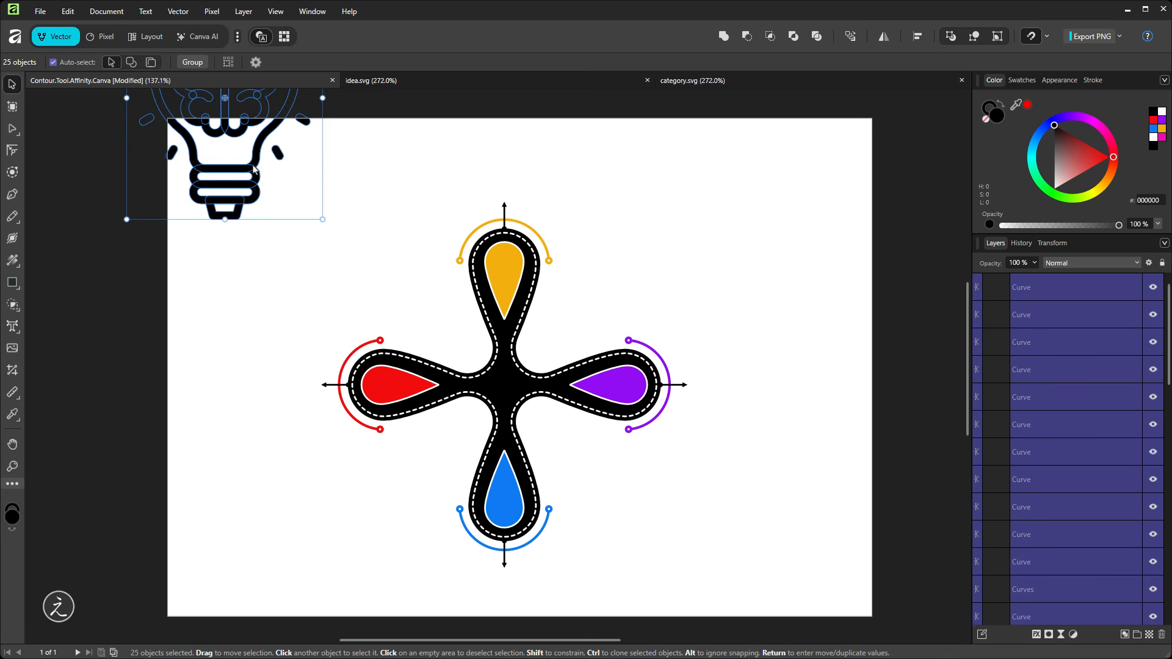
{"action": "left_click_drag", "start_coordinate": [255, 171], "coordinate": [271, 356]}
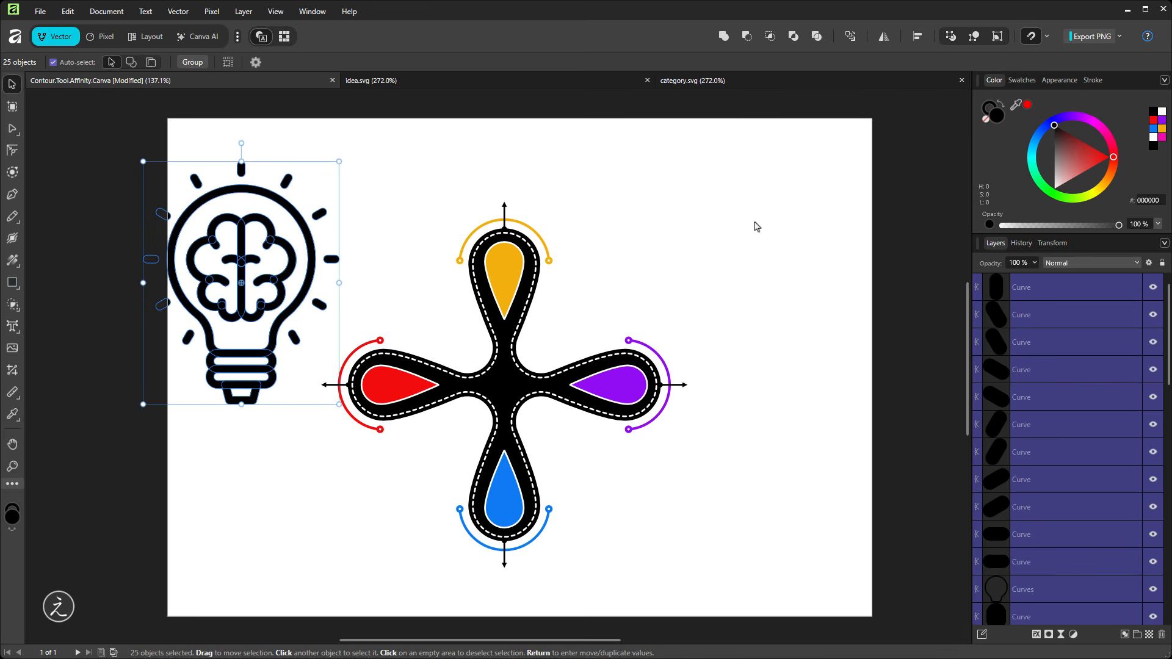
Merge all the selected light bulb parts into one shape with the Add geometry operation
{"action": "left_click", "coordinate": [177, 12]}
{"action": "mouse_move", "coordinate": [223, 127]}
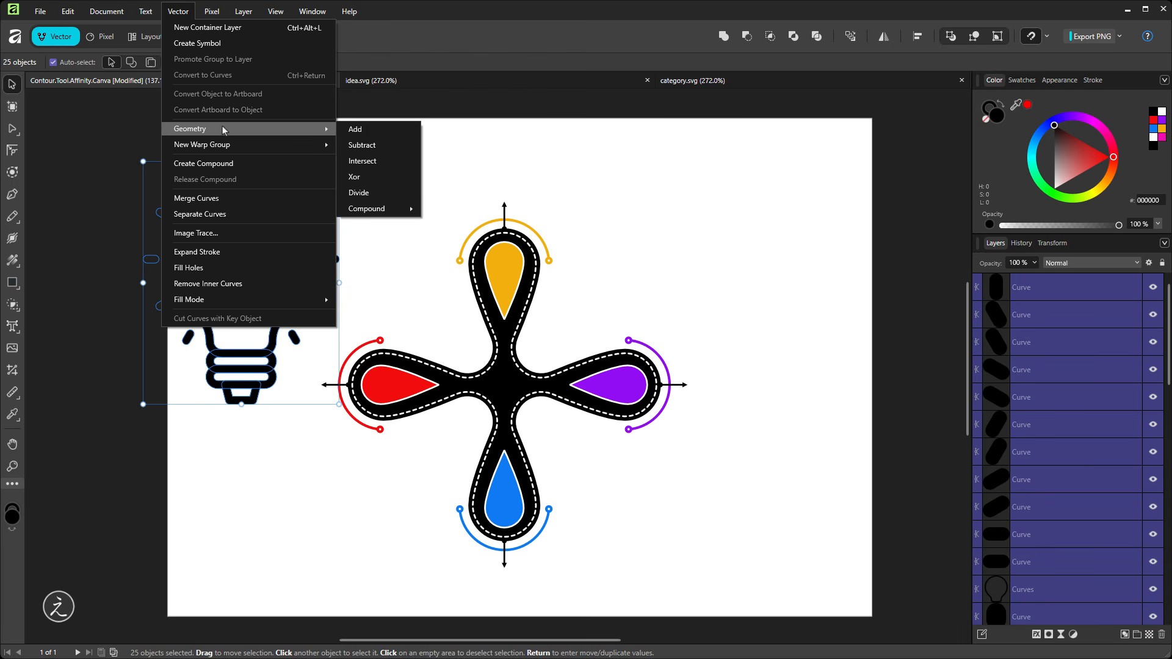
{"action": "left_click", "coordinate": [390, 130]}
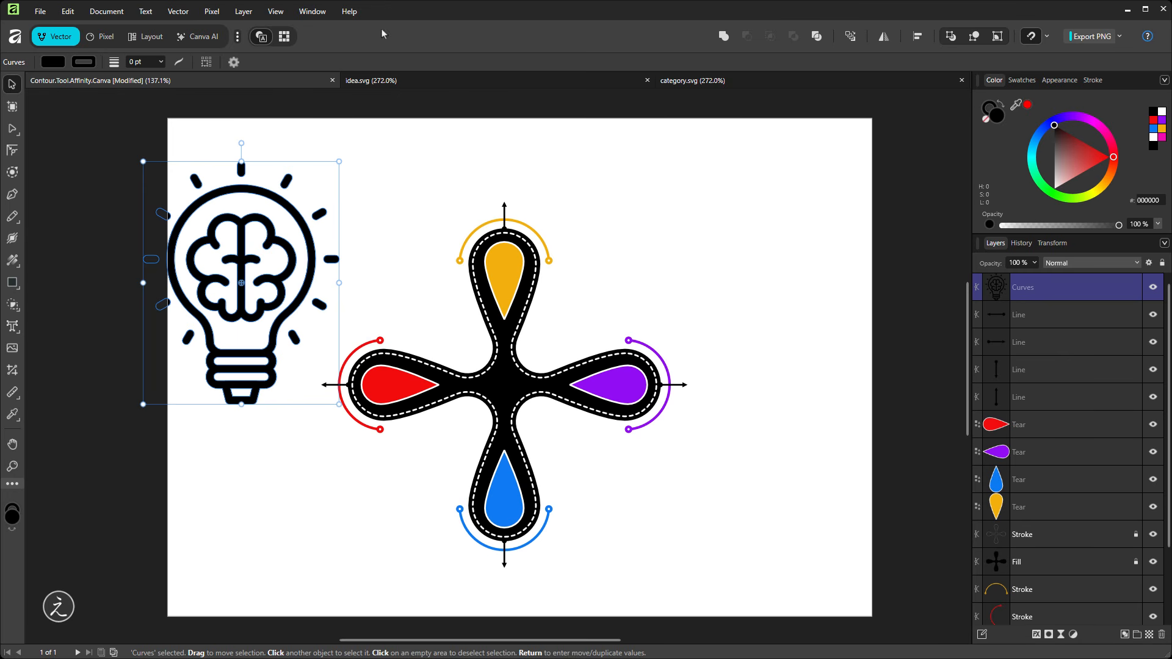
Create a symbol from the merged light bulb and rename it Idea
{"action": "left_click", "coordinate": [312, 11]}
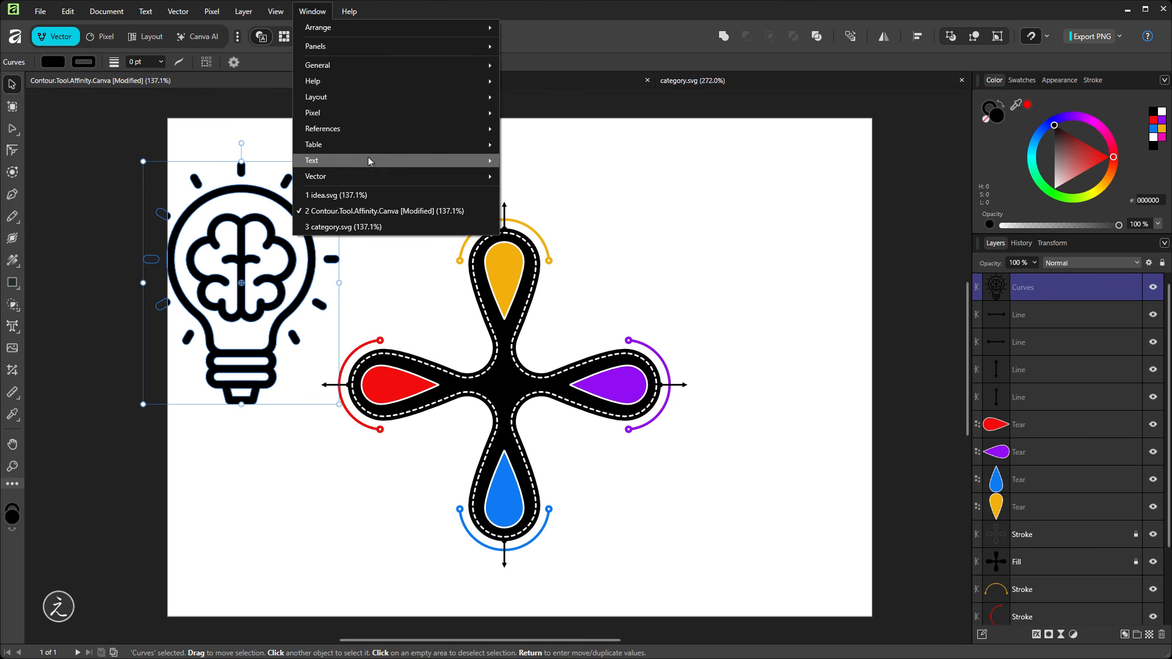
{"action": "mouse_move", "coordinate": [372, 175]}
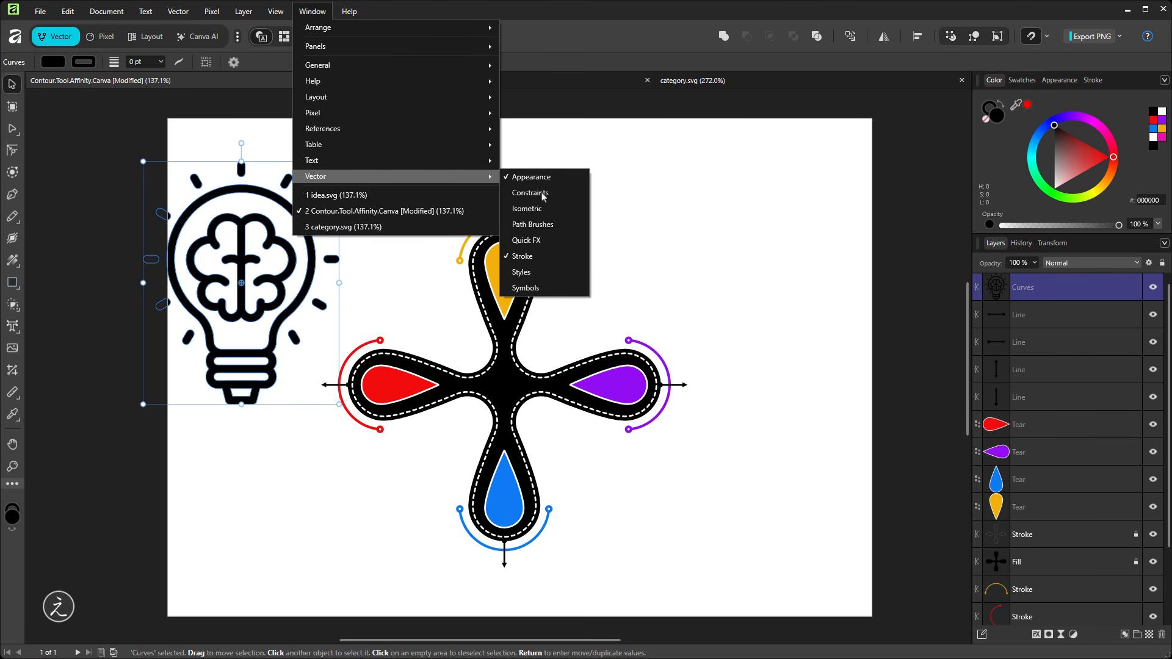
{"action": "left_click", "coordinate": [567, 288]}
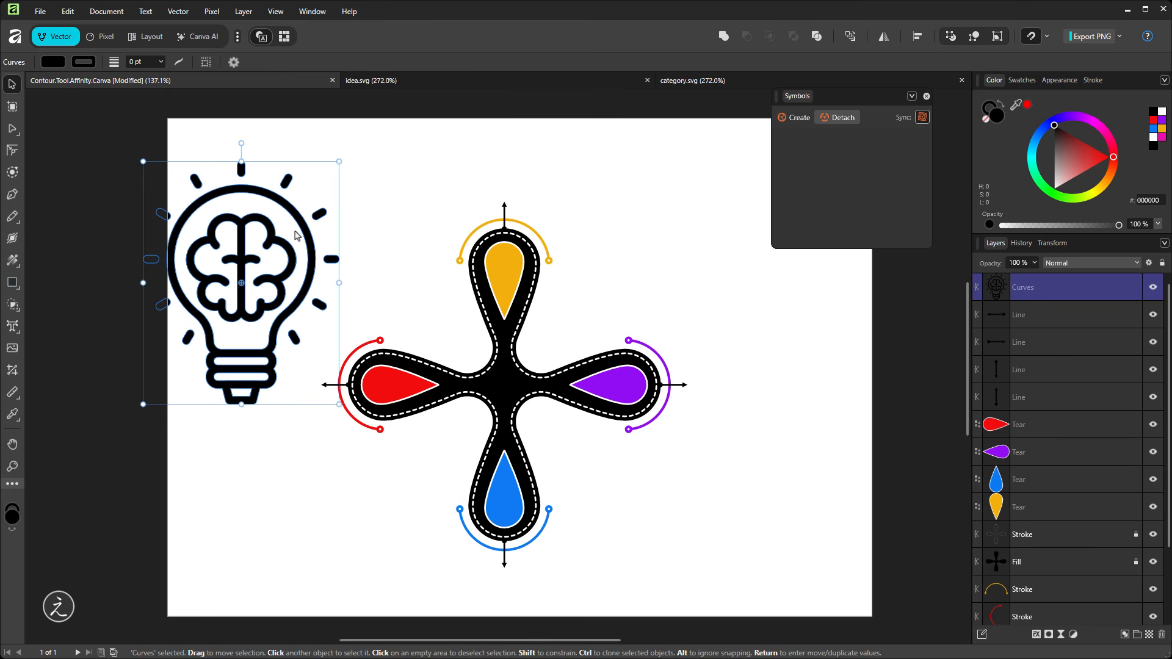
{"action": "left_click", "coordinate": [799, 118]}
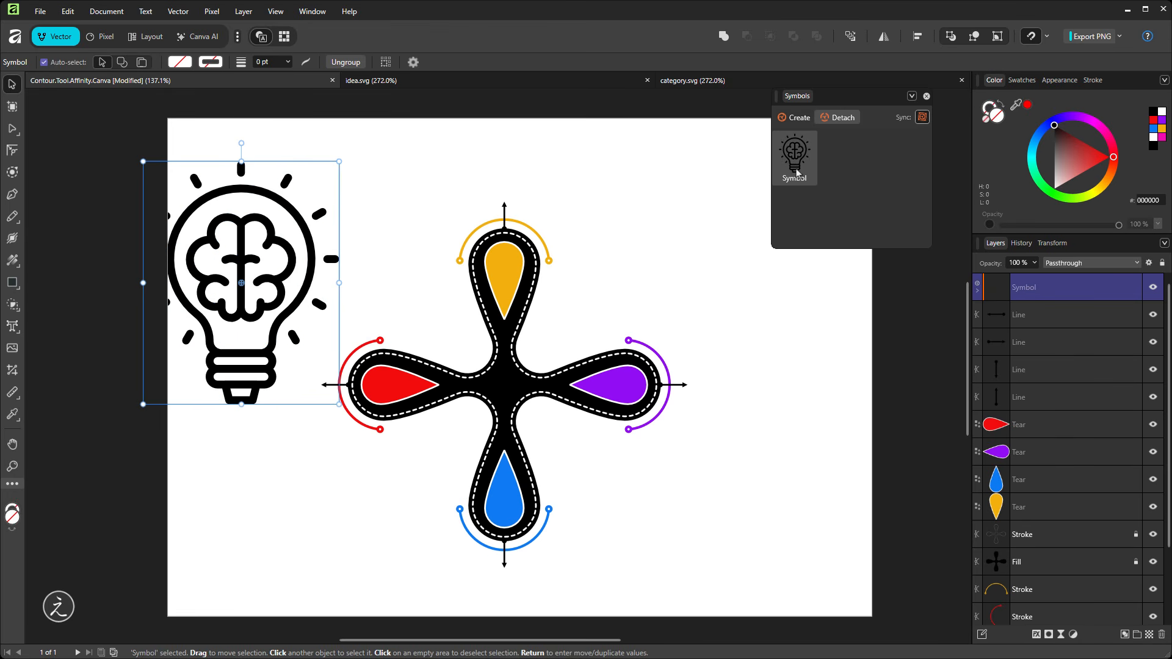
{"action": "right_click", "coordinate": [797, 174]}
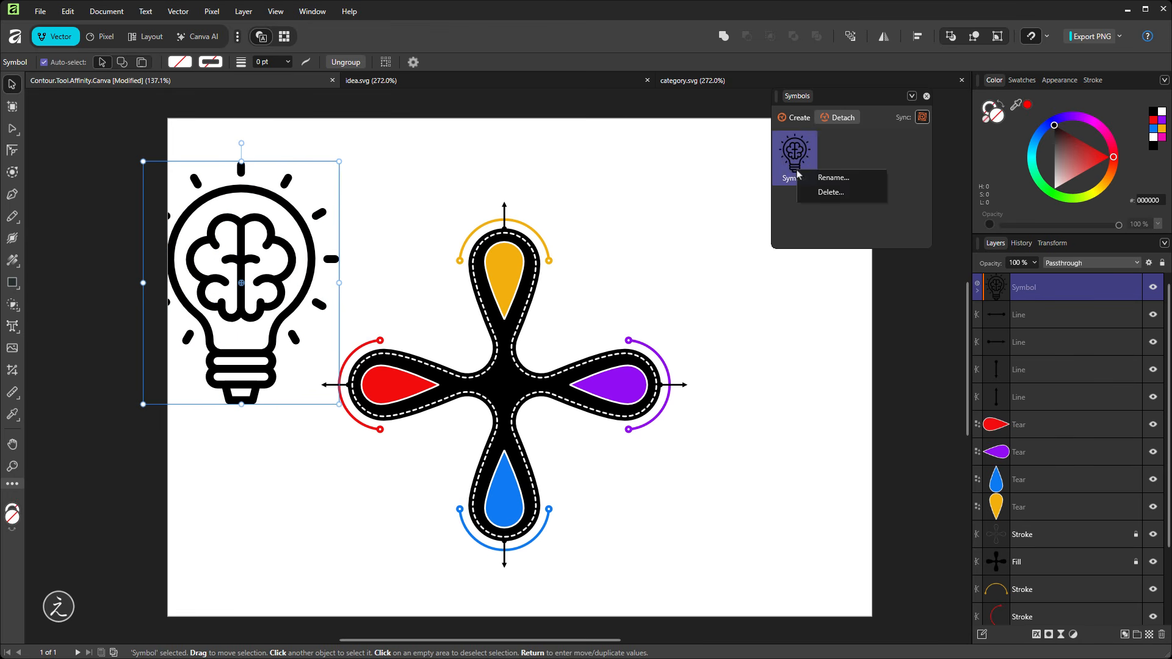
{"action": "left_click", "coordinate": [856, 177]}
{"action": "key", "text": "BackSpace"}
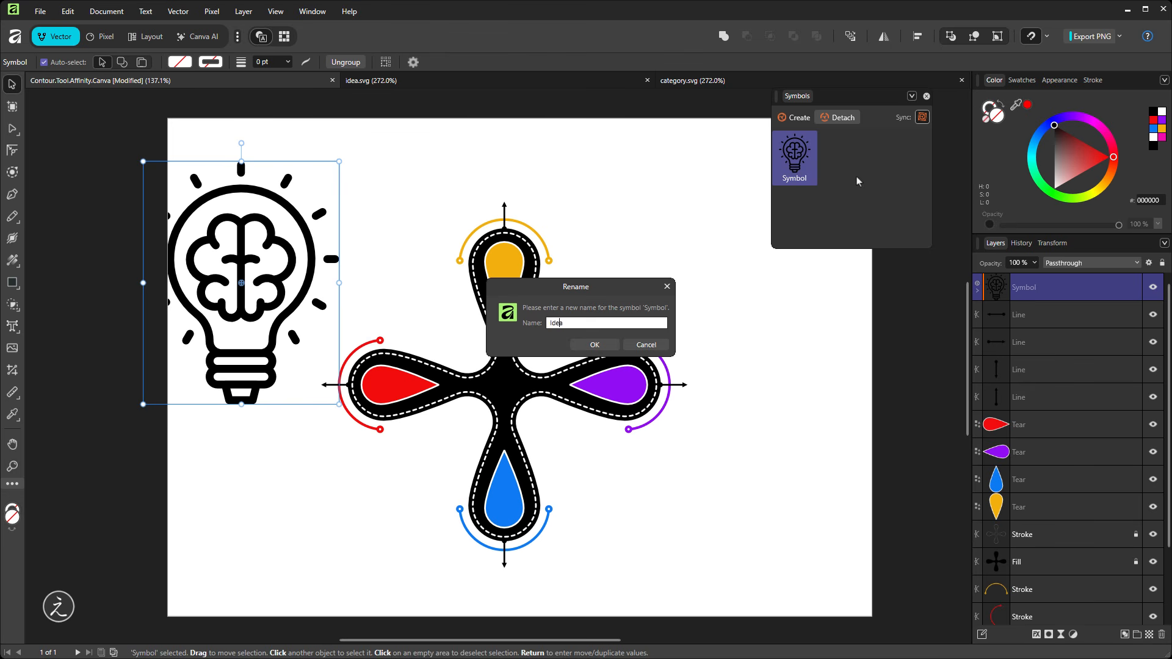
{"action": "key", "text": "Return"}
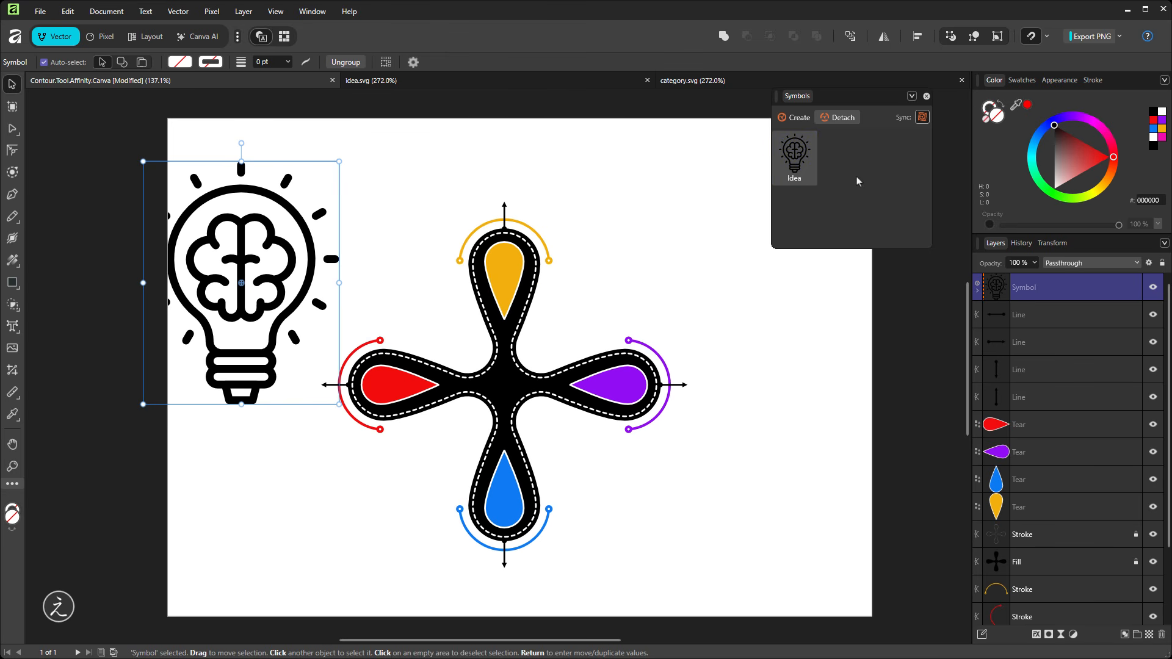
Delete the large light bulb from the page, keeping only its stored symbol
{"action": "left_click", "coordinate": [445, 196]}
{"action": "left_click", "coordinate": [280, 207]}
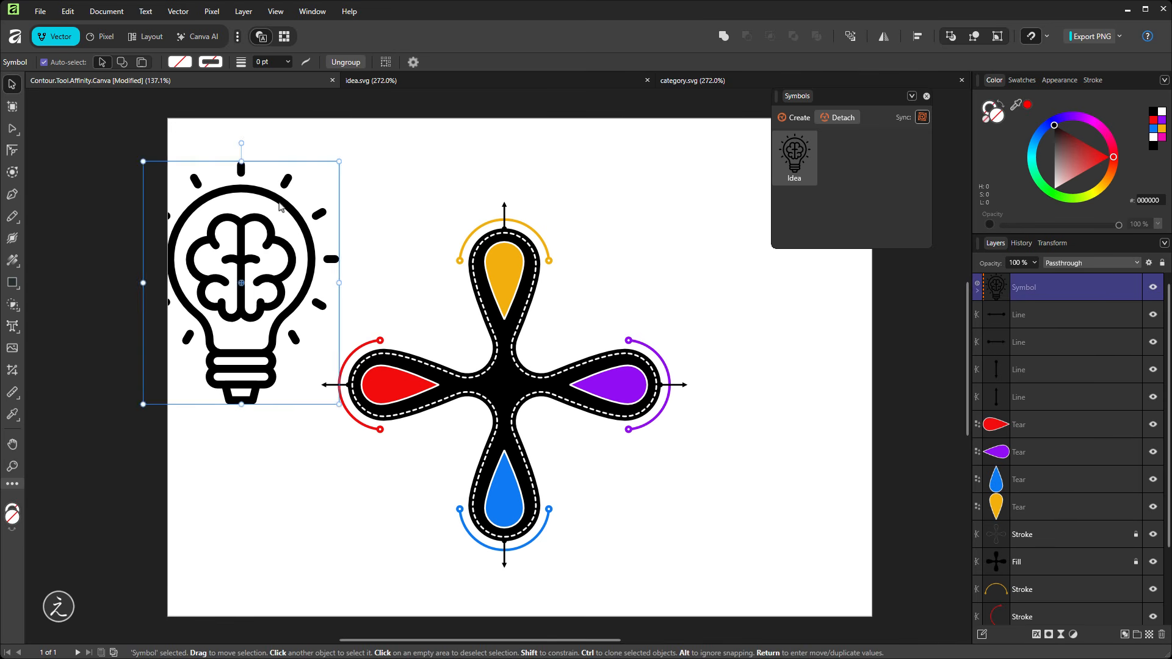
{"action": "key", "text": "Delete"}
Copy the whole icon from the category.svg document and paste it into the ornament document
{"action": "left_click", "coordinate": [667, 86]}
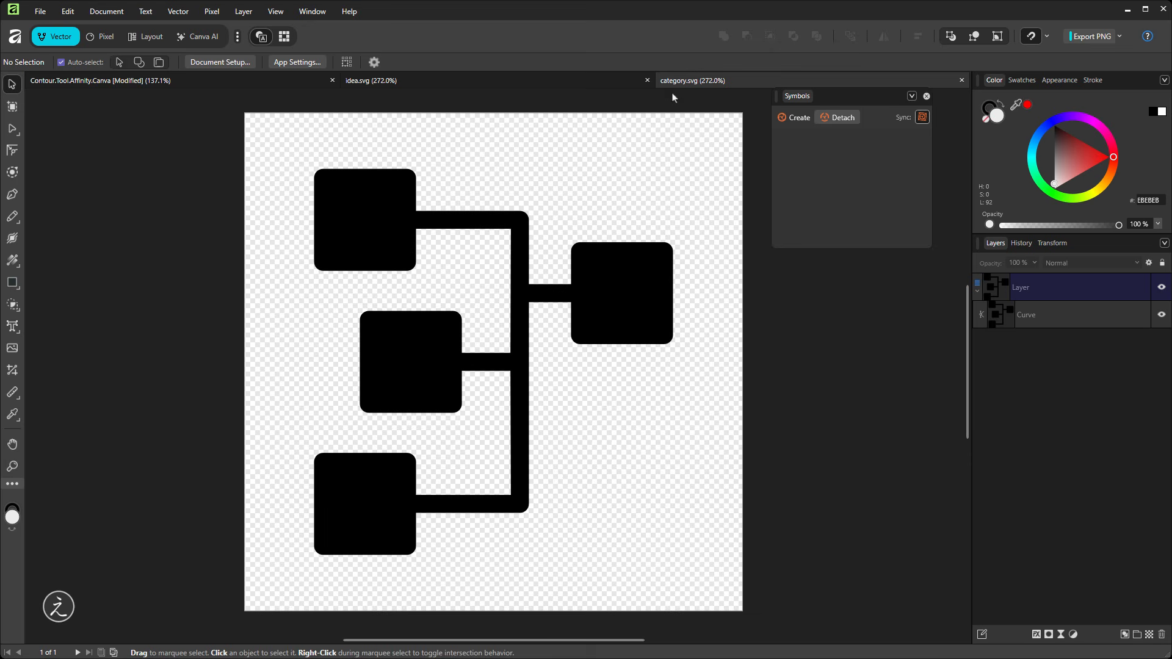
{"action": "left_click_drag", "start_coordinate": [219, 147], "coordinate": [770, 600]}
{"action": "left_click", "coordinate": [188, 89]}
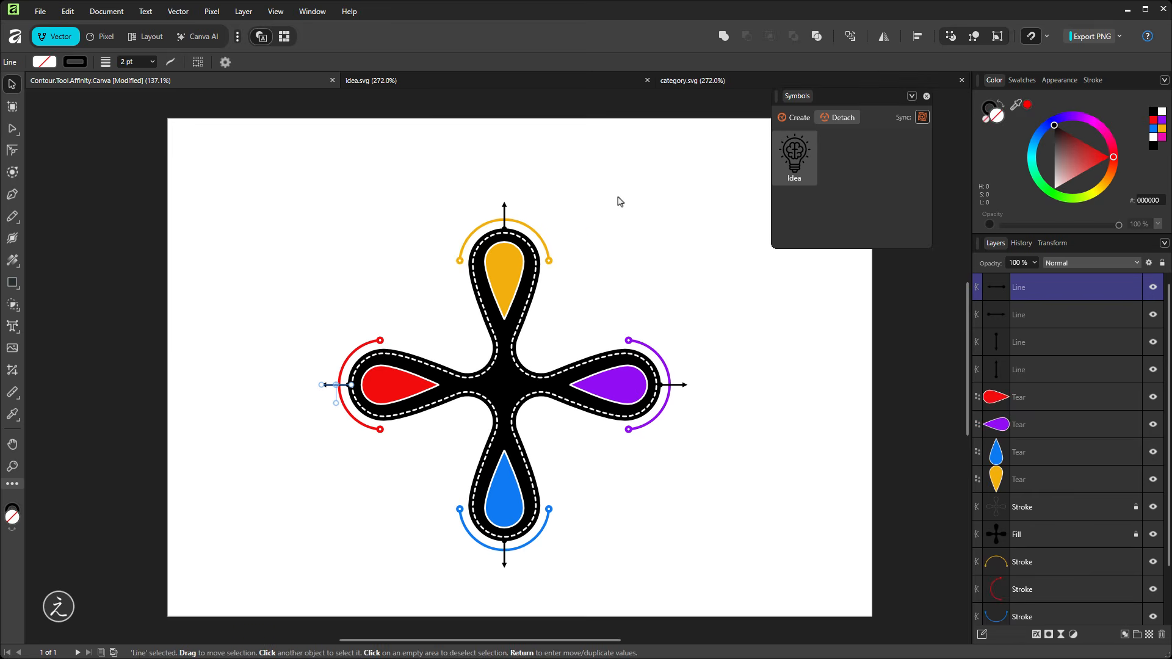
{"action": "key", "text": "ctrl+v"}
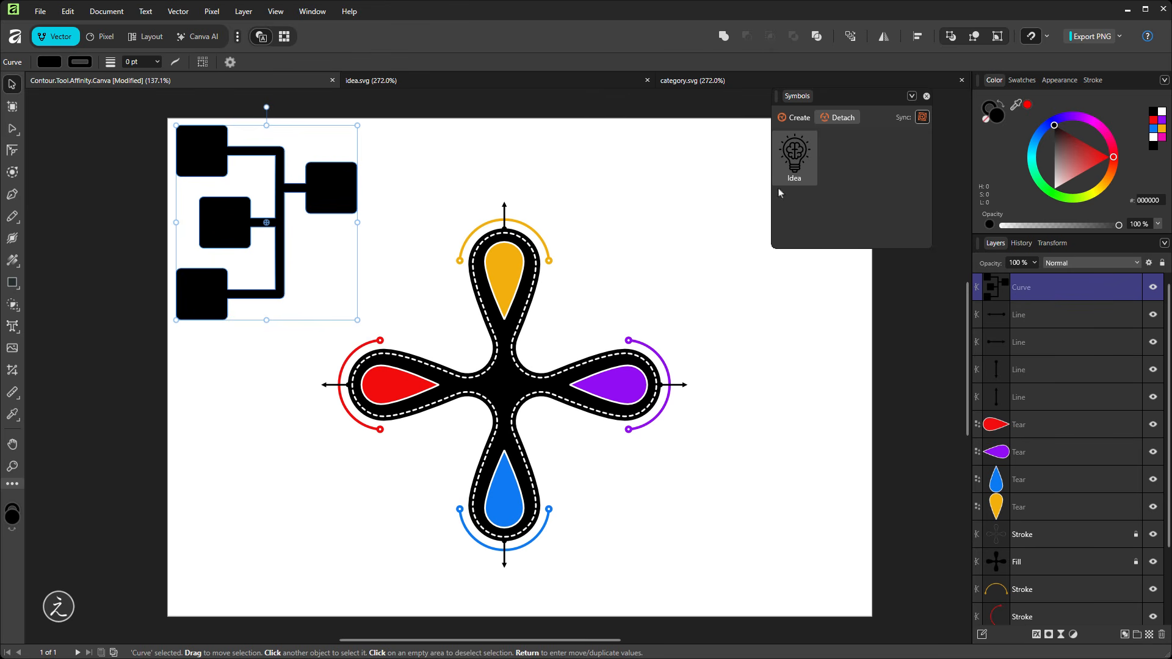
Create a symbol named Category from the pasted icon and delete the icon from the page
{"action": "left_click", "coordinate": [798, 118]}
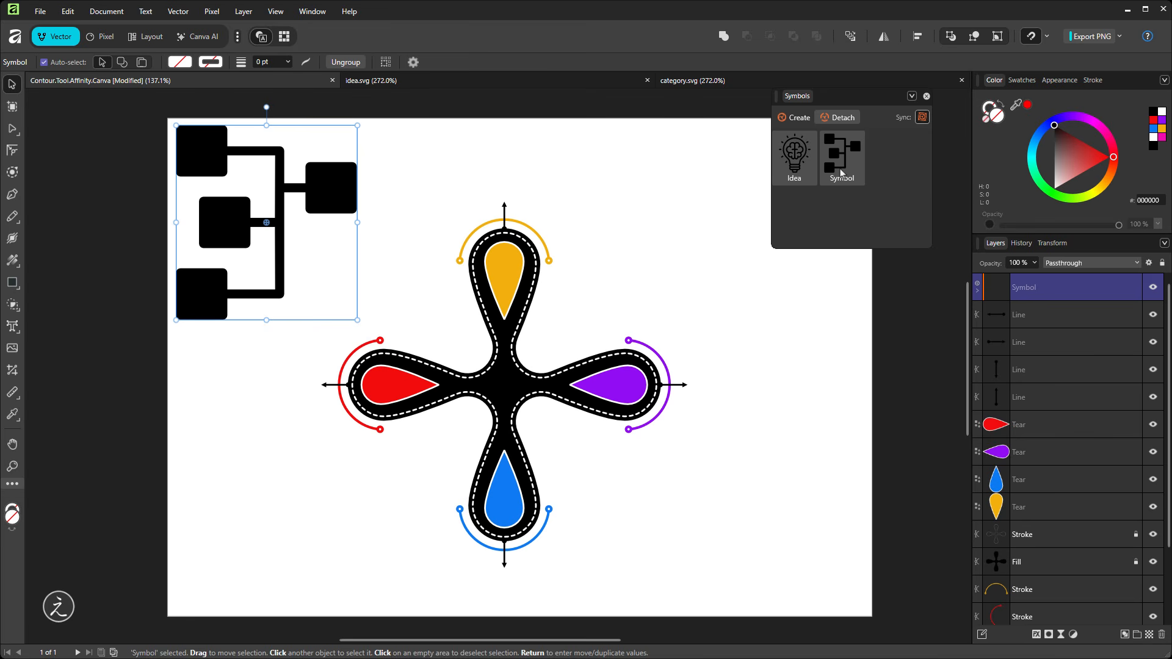
{"action": "right_click", "coordinate": [842, 180]}
{"action": "left_click", "coordinate": [869, 192]}
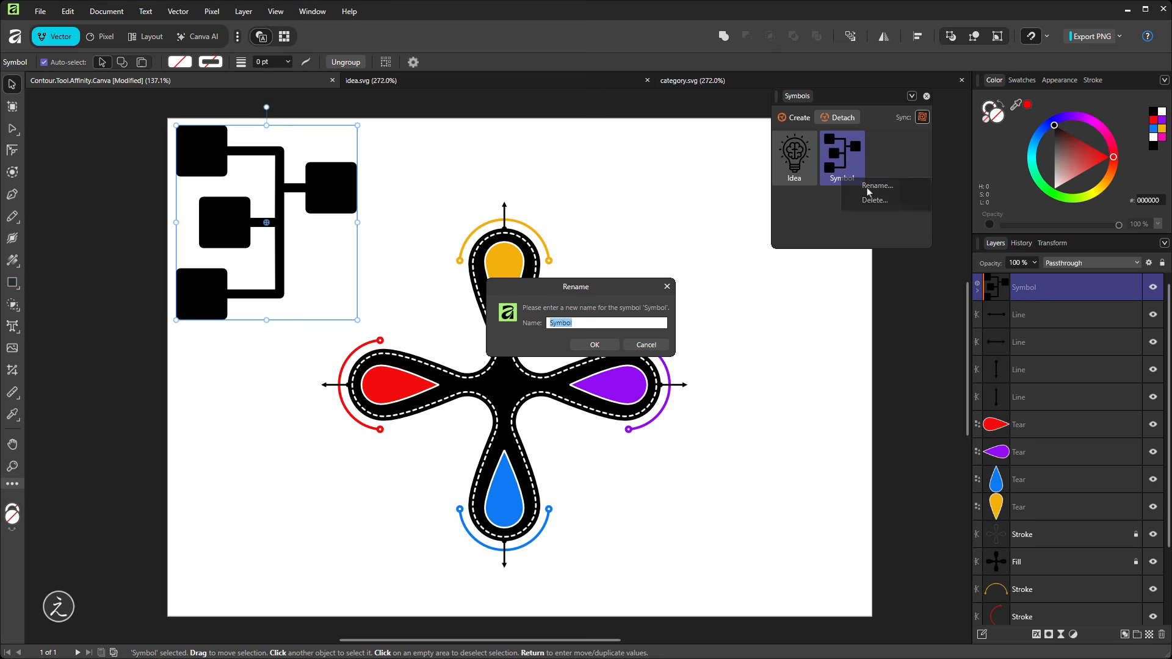
{"action": "type", "text": "Category"}
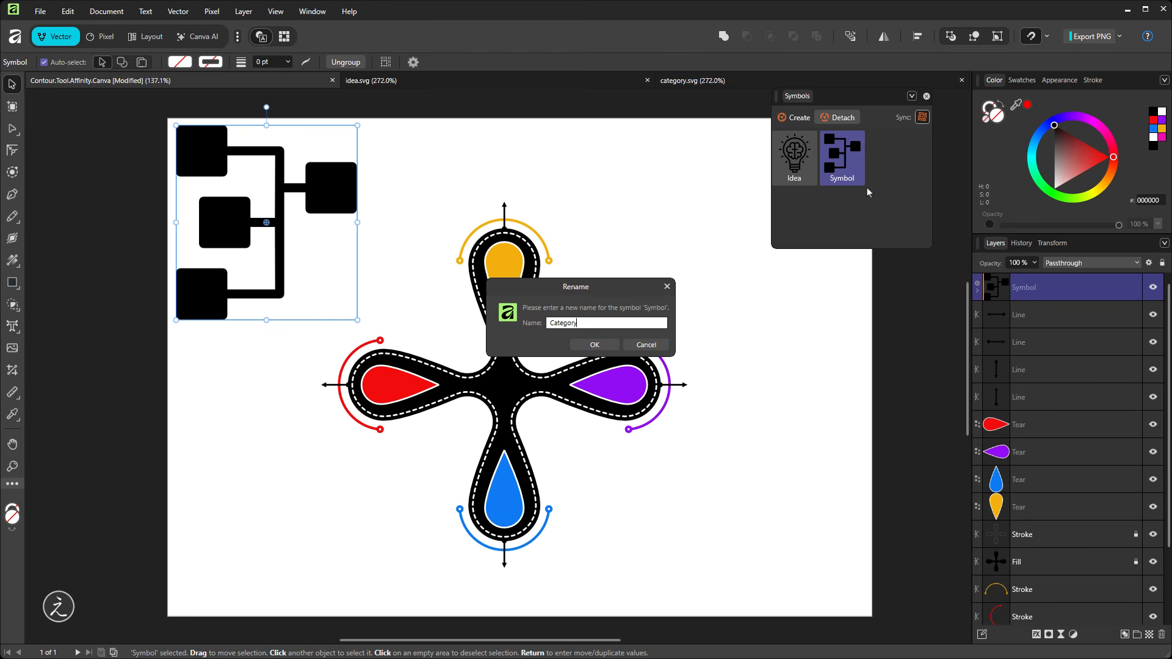
{"action": "key", "text": "Return"}
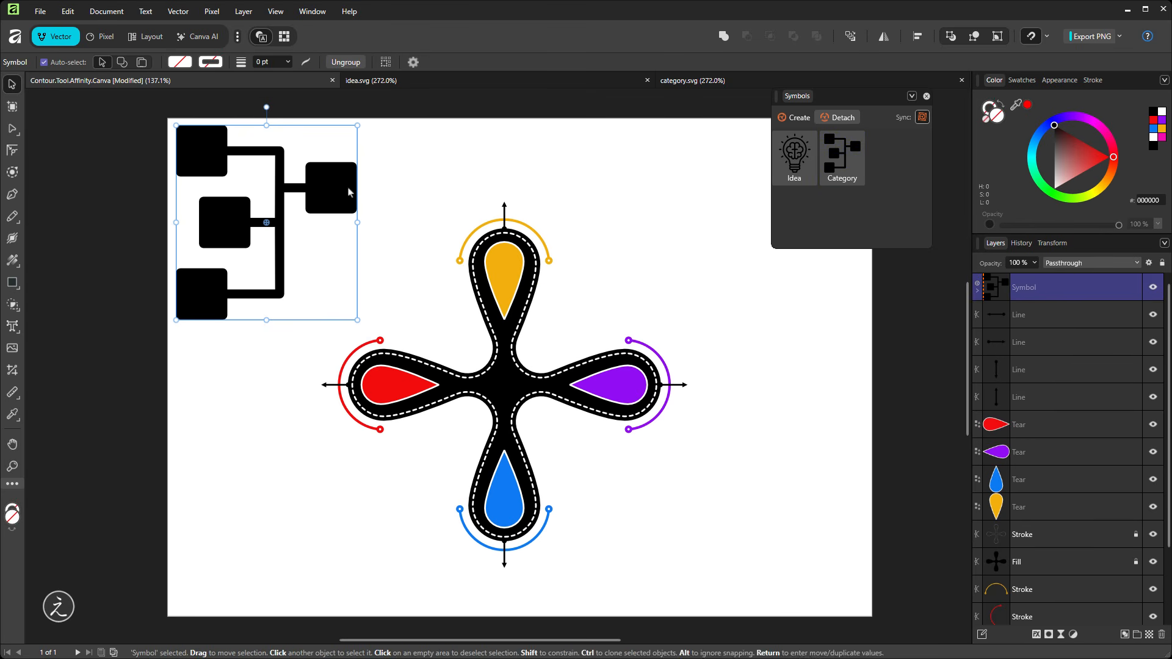
{"action": "key", "text": "Delete"}
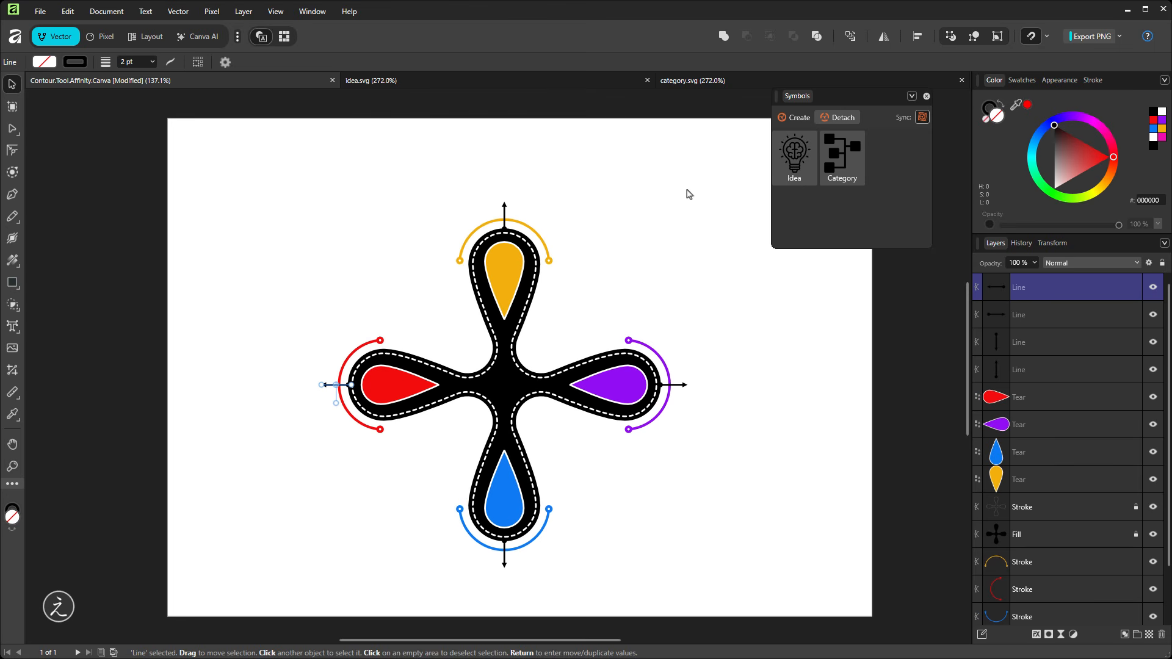
Place an Idea symbol over the upper petal's arrow and a Category symbol beside the right petal
{"action": "left_click_drag", "start_coordinate": [794, 168], "coordinate": [506, 188]}
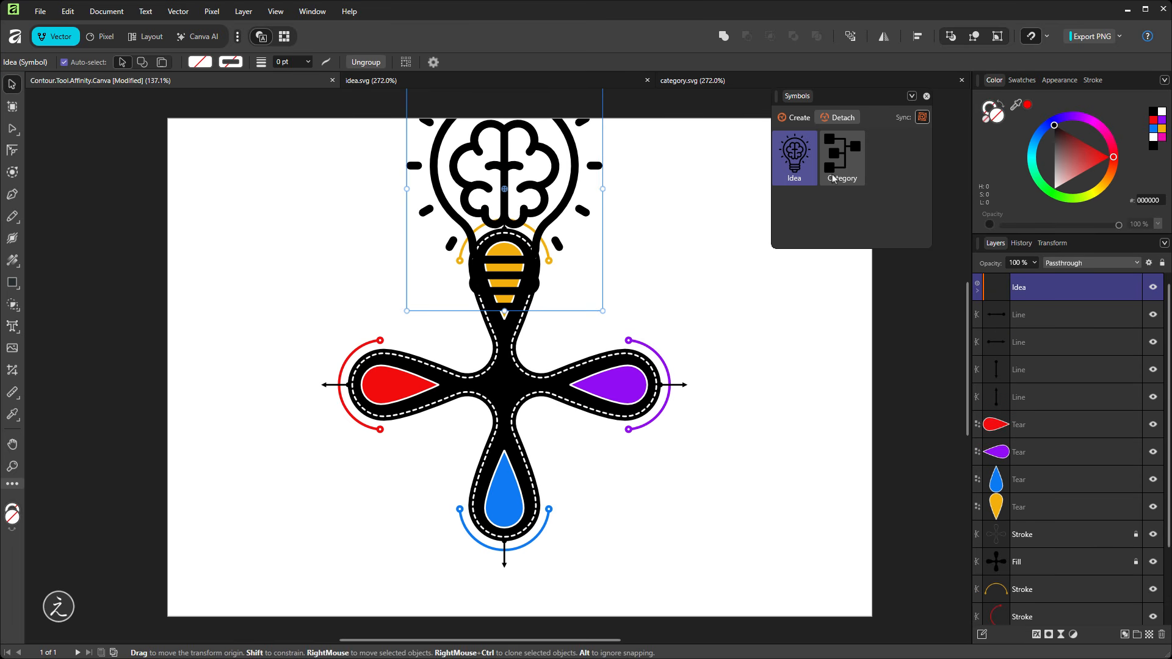
{"action": "left_click_drag", "start_coordinate": [836, 174], "coordinate": [747, 383]}
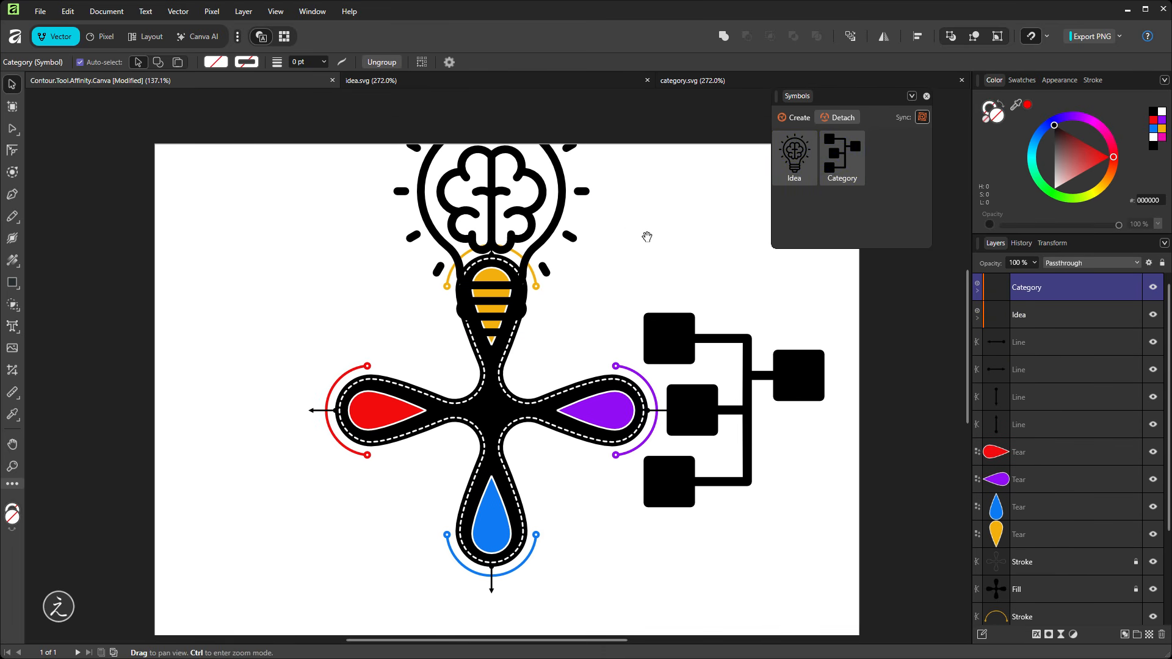
Resize the Idea symbol to 45 pt wide with locked proportions and move it straight up above the upper arrow
{"action": "left_click", "coordinate": [568, 218]}
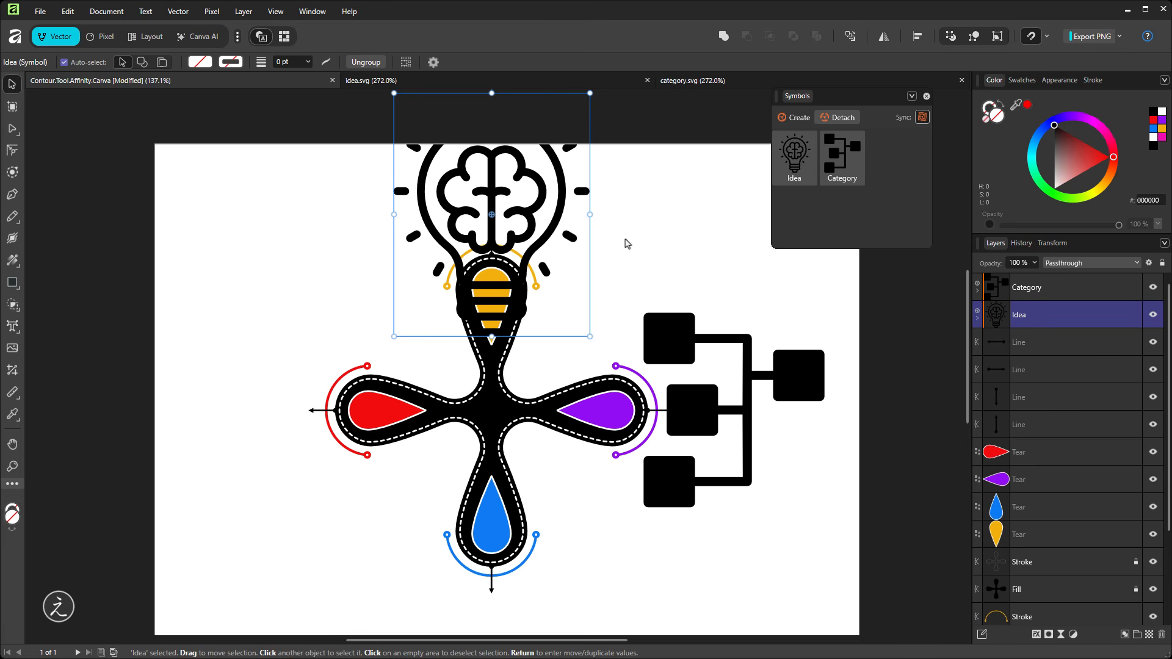
{"action": "left_click", "coordinate": [1053, 244]}
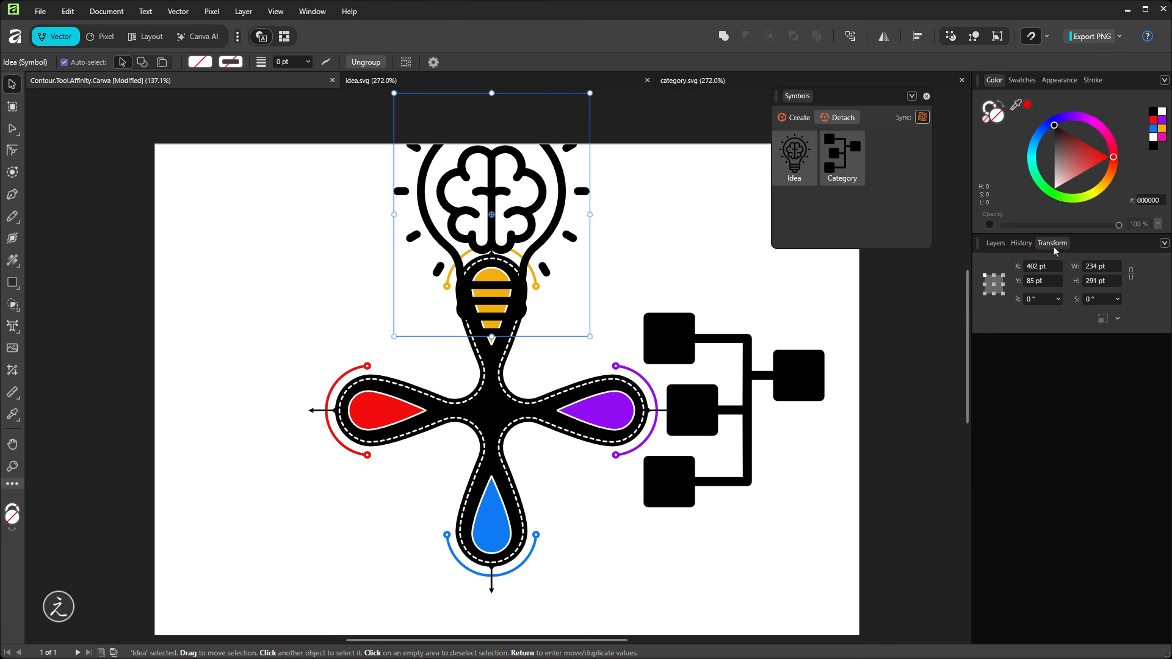
{"action": "left_click", "coordinate": [1131, 275]}
{"action": "left_click", "coordinate": [1093, 269]}
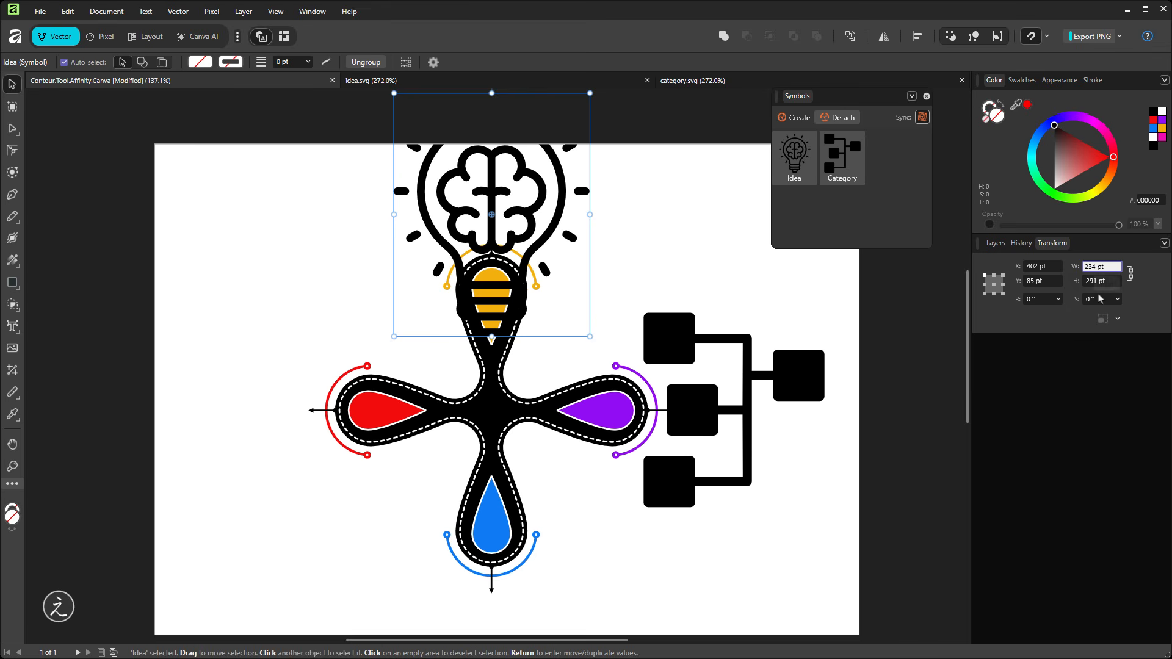
{"action": "type", "text": "45"}
{"action": "key", "text": "Return"}
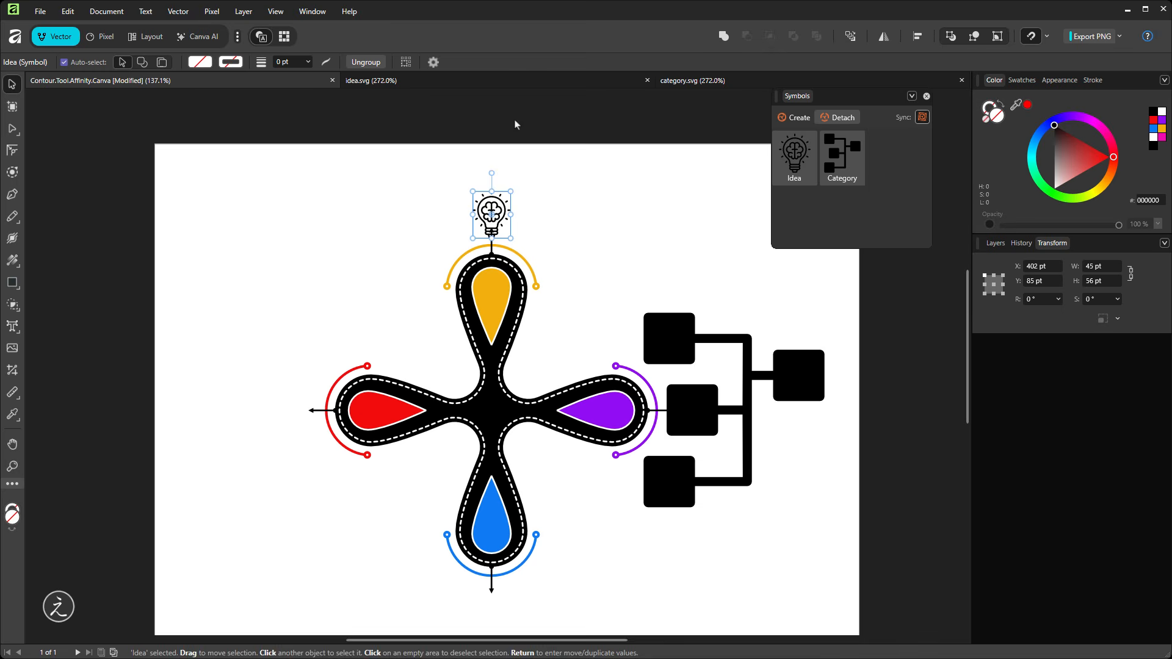
{"action": "scroll", "coordinate": [492, 201], "scroll_direction": "up", "scroll_amount": 4}
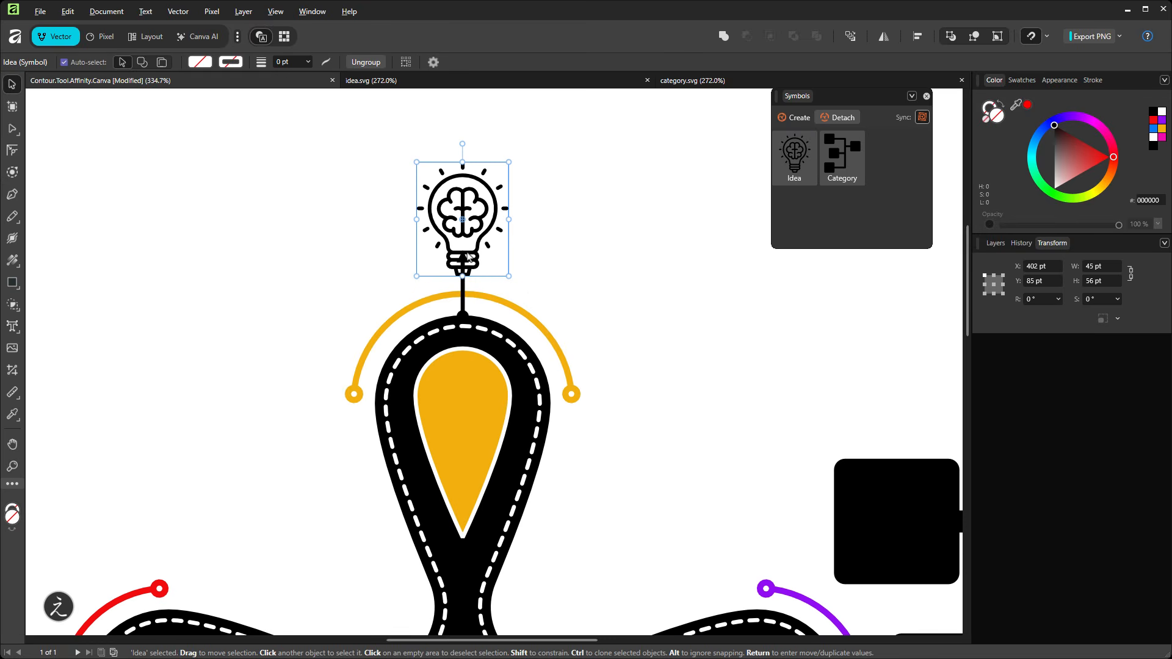
{"action": "left_click_drag", "start_coordinate": [467, 257], "coordinate": [469, 215]}
Rotate the Category symbol 90° so its single square is at the top
{"action": "key", "text": "space"}
{"action": "left_click_drag", "start_coordinate": [619, 307], "coordinate": [450, 160]}
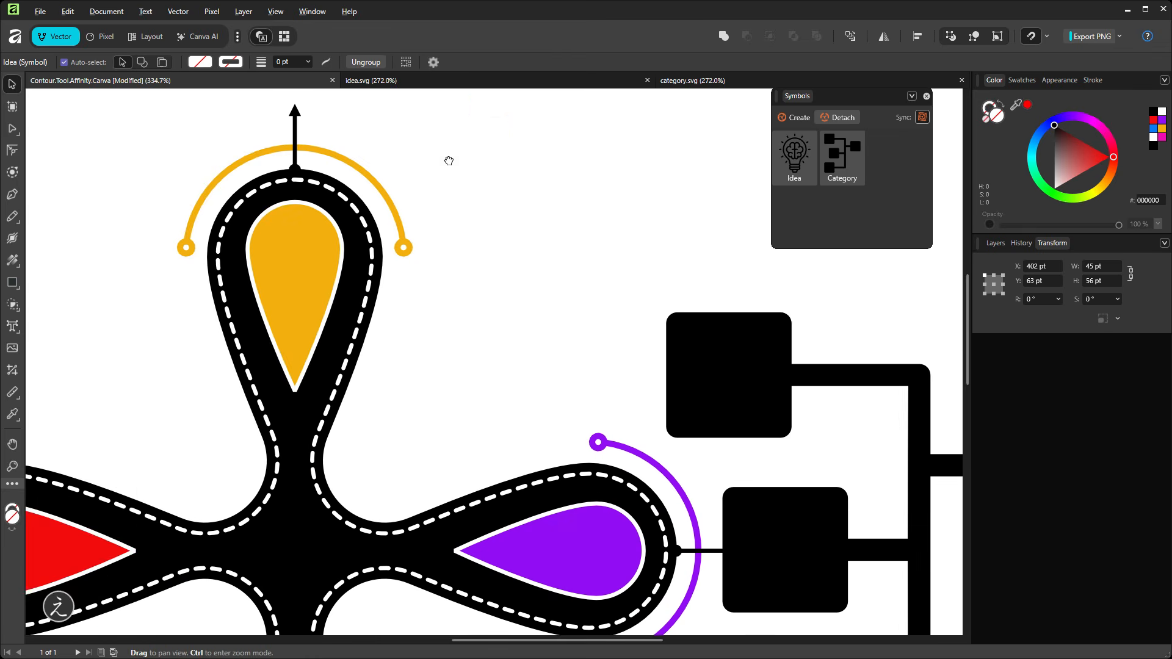
{"action": "left_click_drag", "start_coordinate": [661, 395], "coordinate": [535, 214]}
{"action": "left_click", "coordinate": [691, 375]}
{"action": "scroll", "coordinate": [696, 384], "scroll_direction": "down", "scroll_amount": 3}
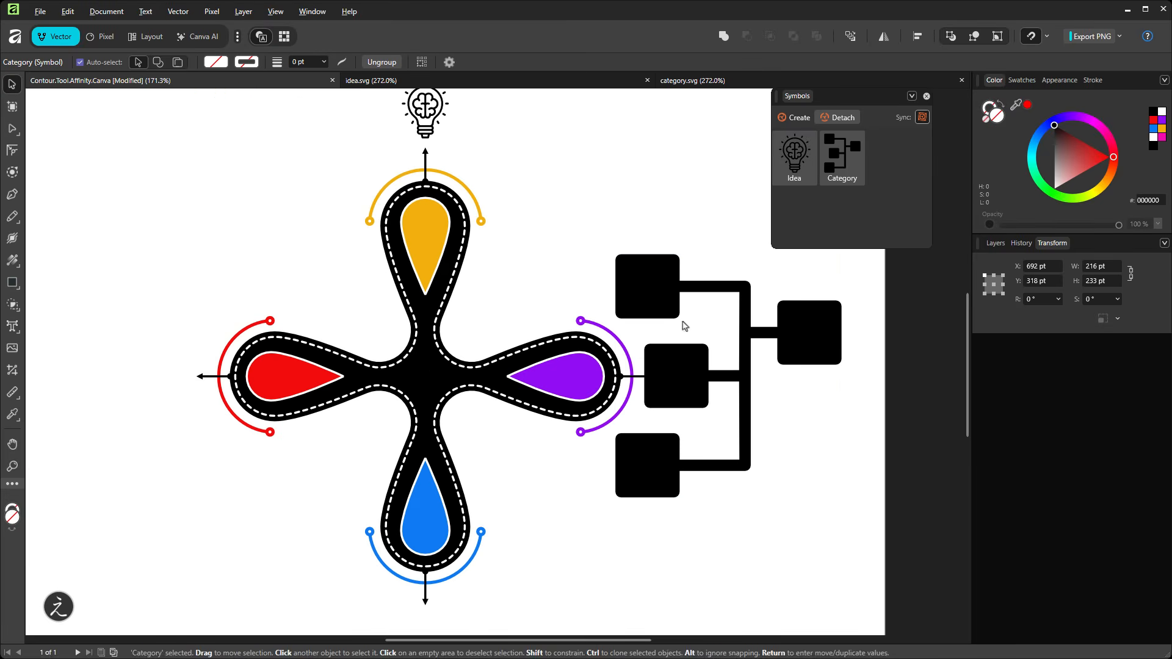
{"action": "key", "text": "space"}
{"action": "left_click_drag", "start_coordinate": [628, 239], "coordinate": [521, 220]}
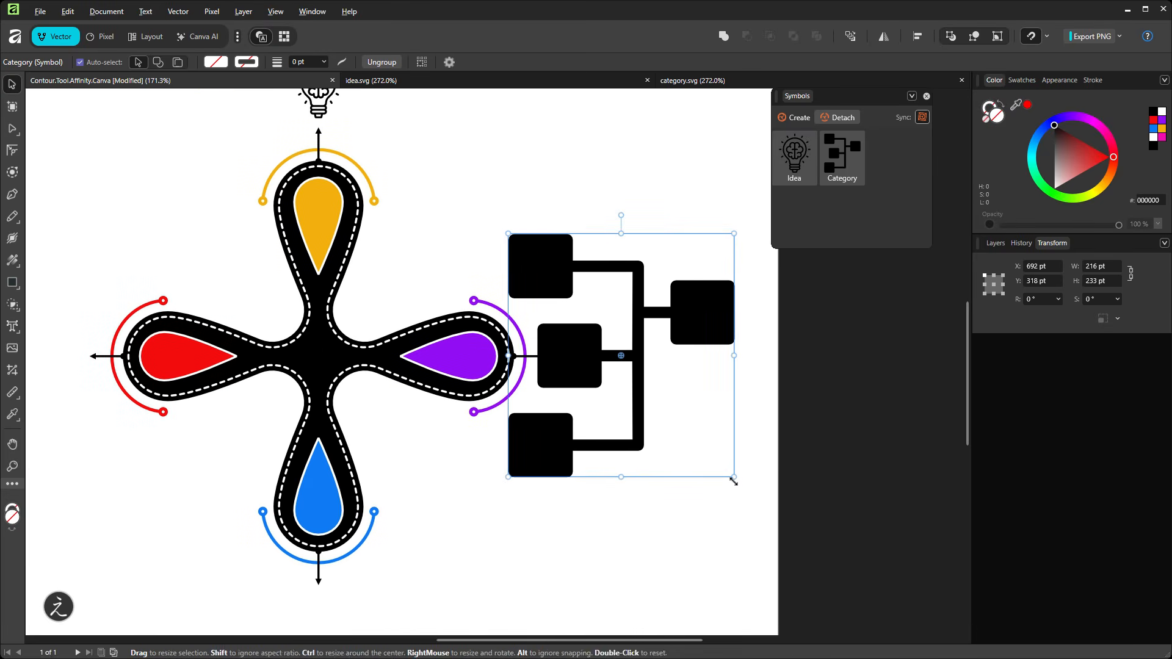
{"action": "mouse_move", "coordinate": [734, 486]}
{"action": "left_mouse_down"}
{"action": "mouse_move", "coordinate": [763, 422]}
{"action": "mouse_move", "coordinate": [717, 288]}
{"action": "left_mouse_up"}
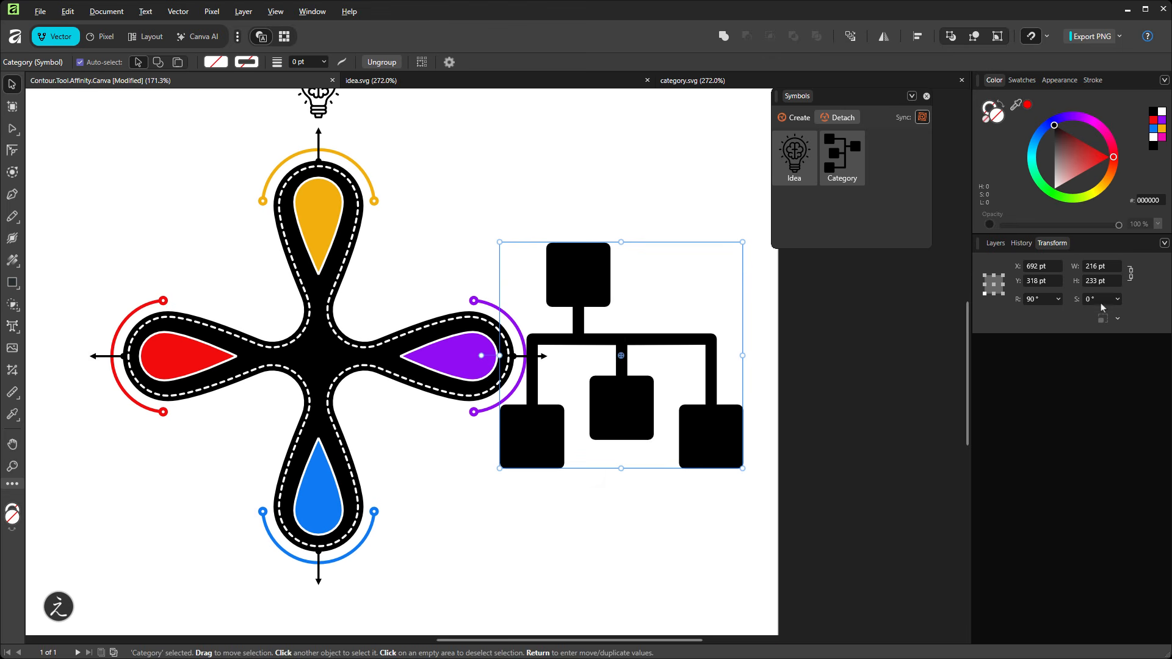
Set the Category symbol's width to 45 pt with proportions locked
{"action": "left_click", "coordinate": [1116, 271]}
{"action": "type", "text": "45"}
{"action": "key", "text": "Return"}
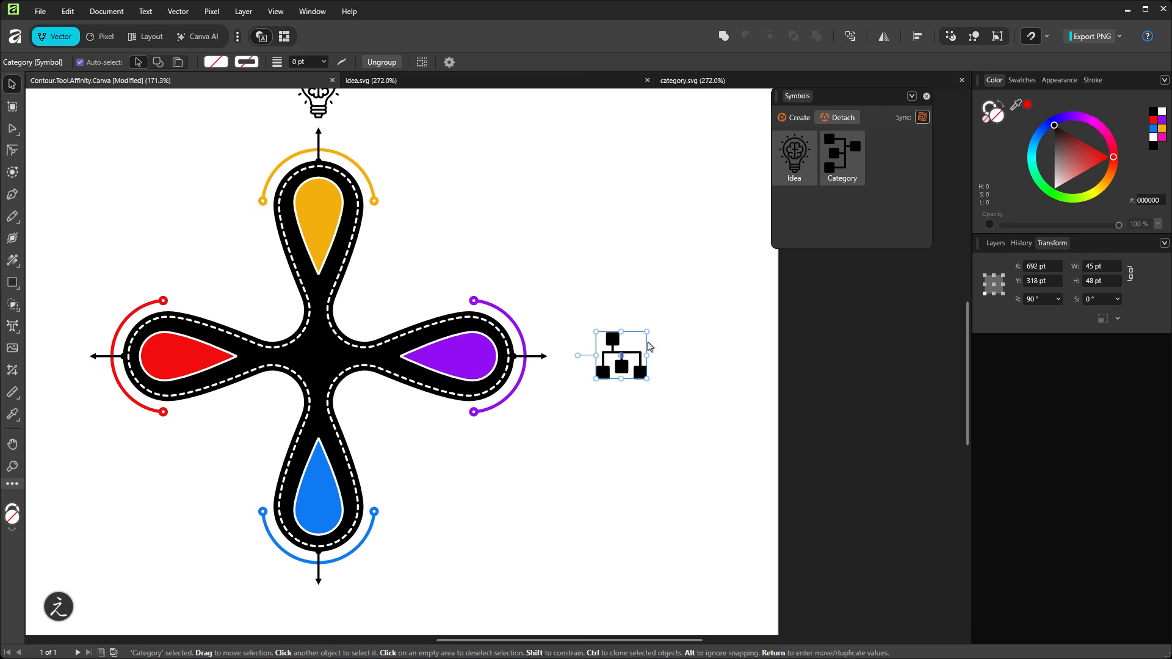
Move the Category symbol horizontally closer to the right arrow's tip, aligned with the arrow, and deselect it
{"action": "scroll", "coordinate": [649, 366], "scroll_direction": "up", "scroll_amount": 3}
{"action": "left_click_drag", "start_coordinate": [649, 368], "coordinate": [576, 368]}
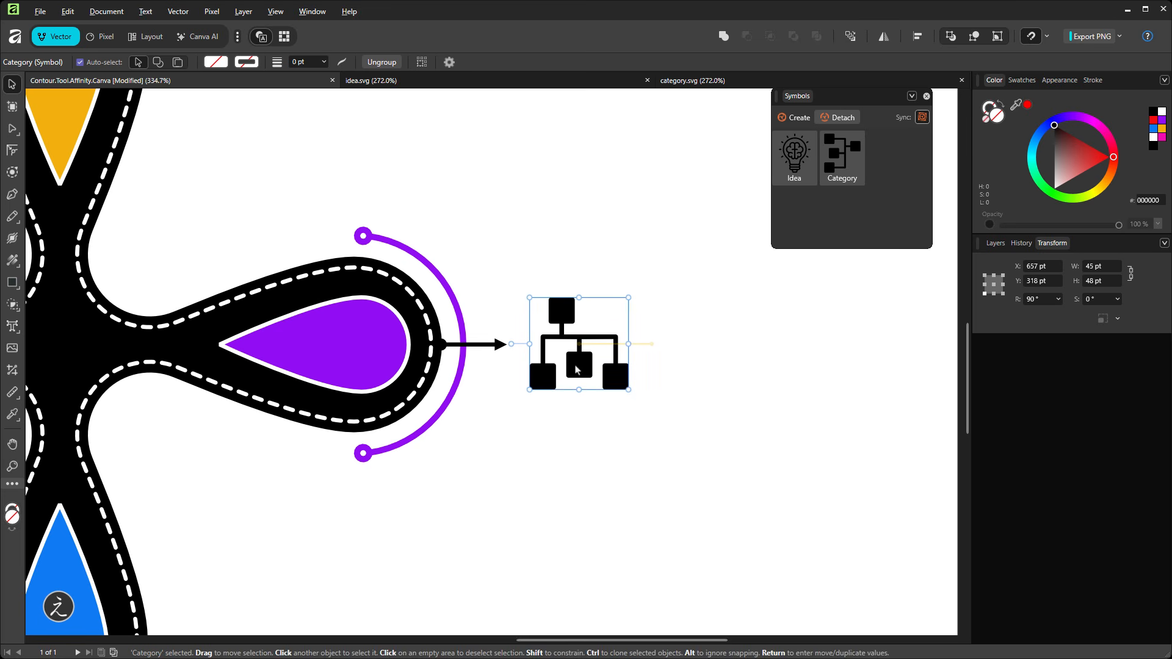
{"action": "left_click", "coordinate": [714, 403]}
{"action": "scroll", "coordinate": [702, 409], "scroll_direction": "down", "scroll_amount": 3}
{"action": "left_click_drag", "start_coordinate": [702, 408], "coordinate": [756, 463]}
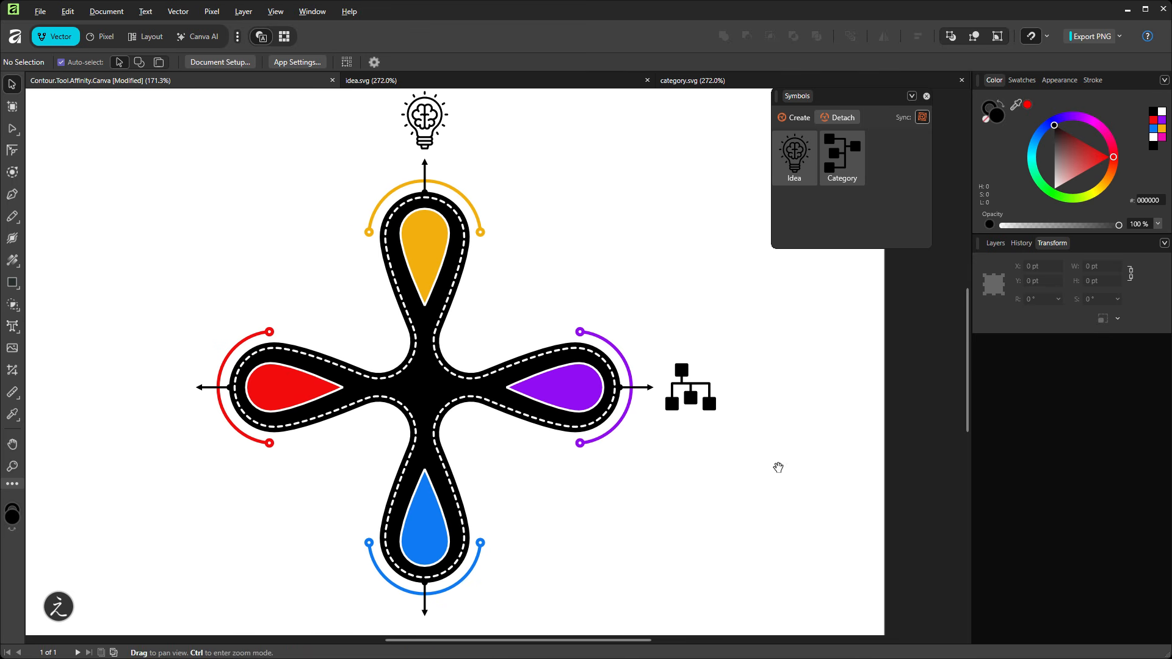
{"action": "left_click_drag", "start_coordinate": [665, 534], "coordinate": [709, 513]}
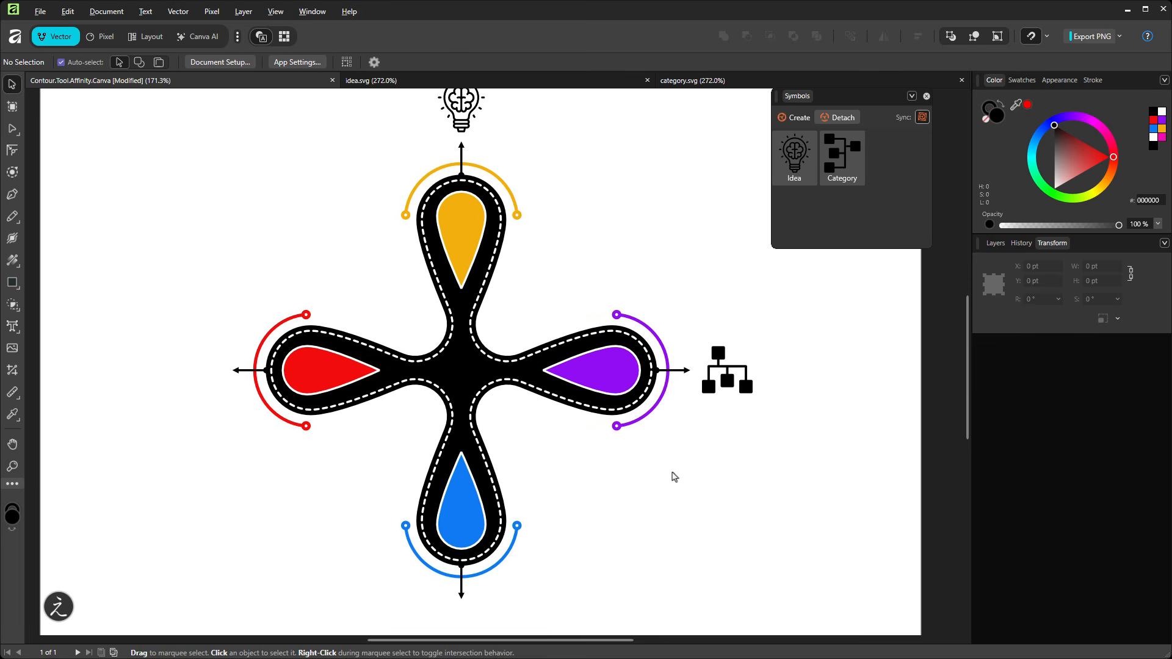